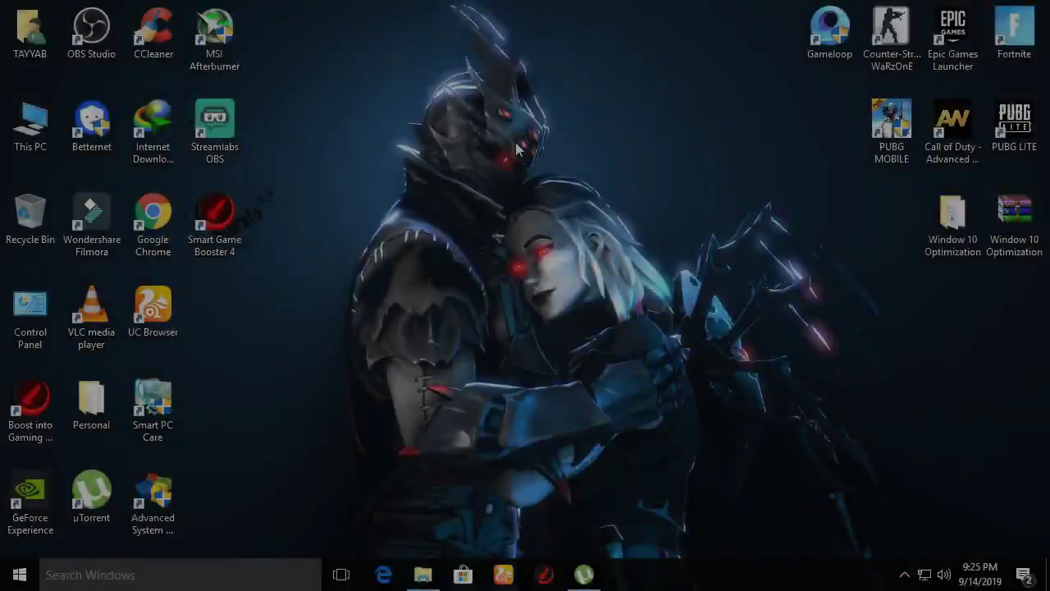
{"action": "right_click", "coordinate": [468, 211]}
{"action": "left_click", "coordinate": [547, 252]}
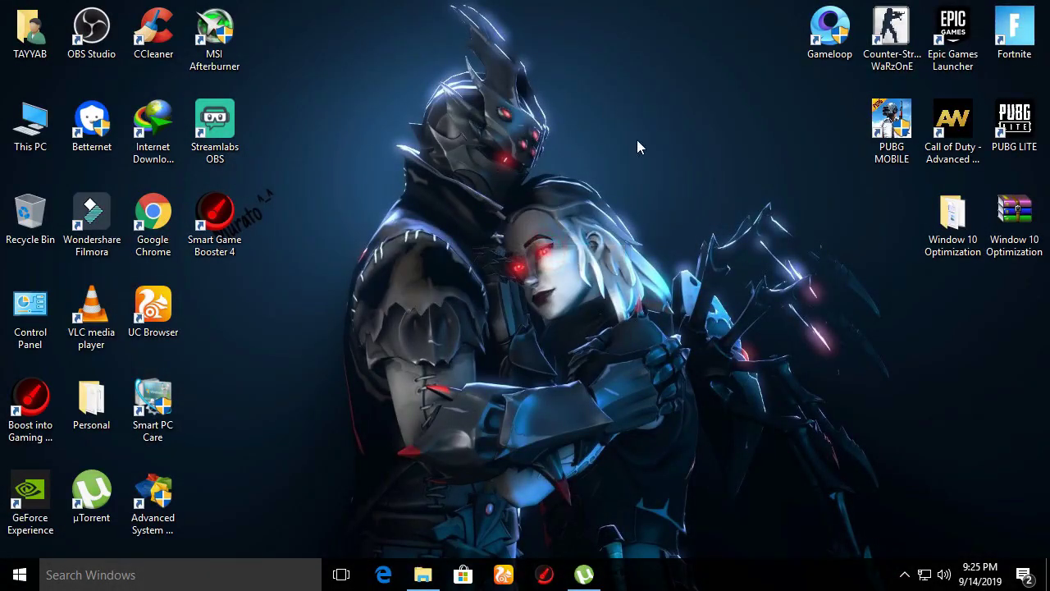
Open the System Protection settings from the properties of This PC
{"action": "right_click", "coordinate": [47, 107]}
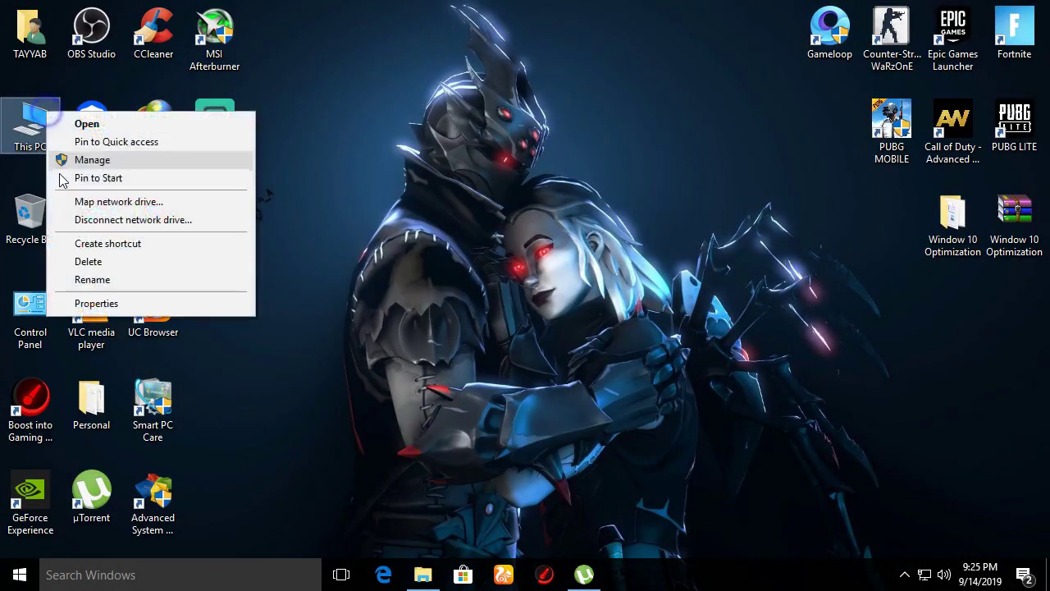
{"action": "left_click", "coordinate": [117, 304]}
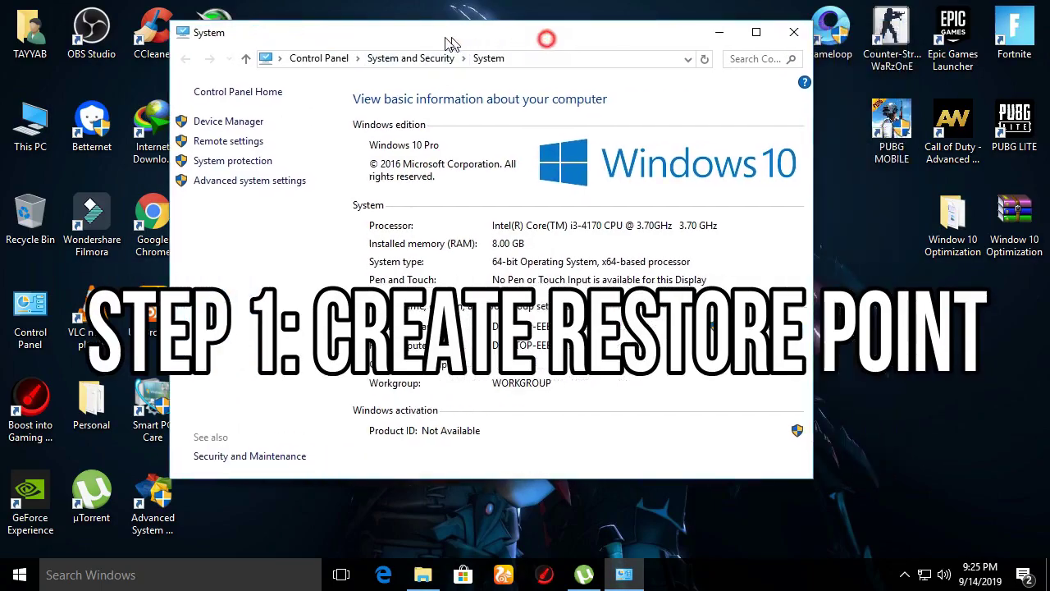
{"action": "left_click", "coordinate": [220, 164]}
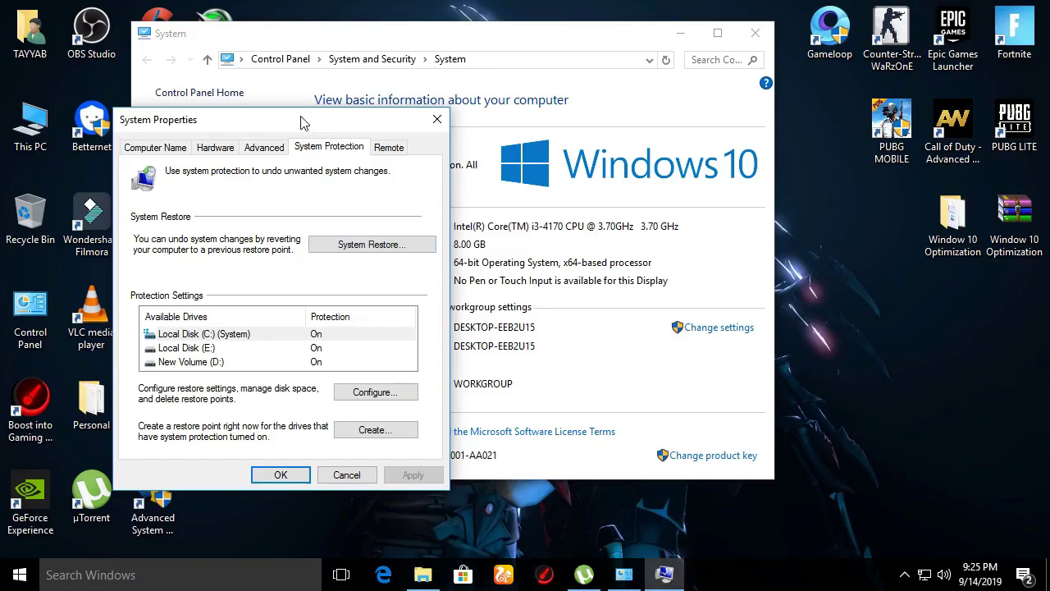
Configure system protection for Local Disk (C:) with maximum disk usage at 5% and apply it
{"action": "left_click", "coordinate": [197, 317]}
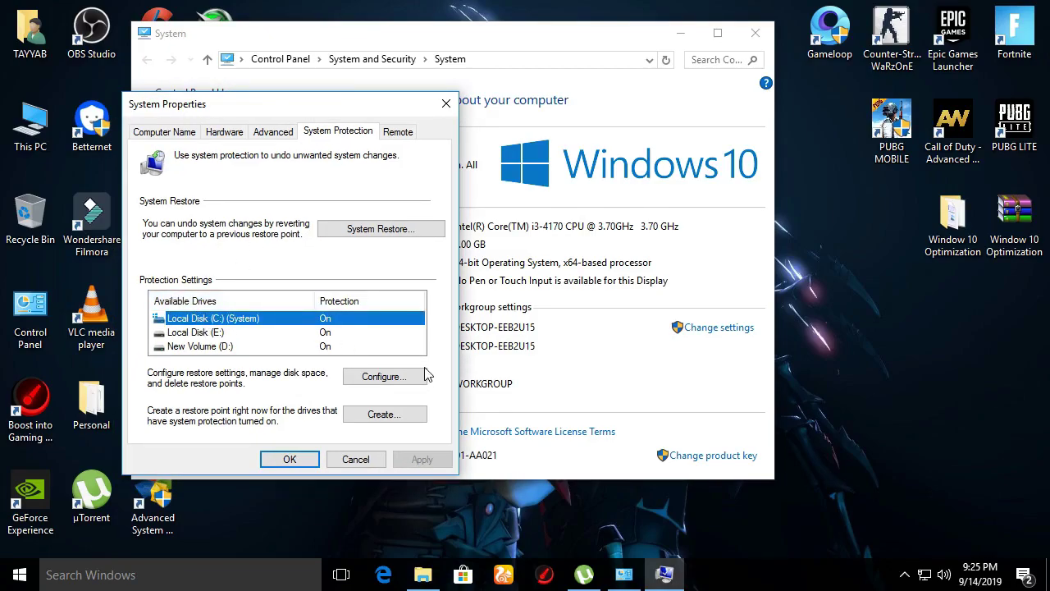
{"action": "left_click", "coordinate": [392, 376]}
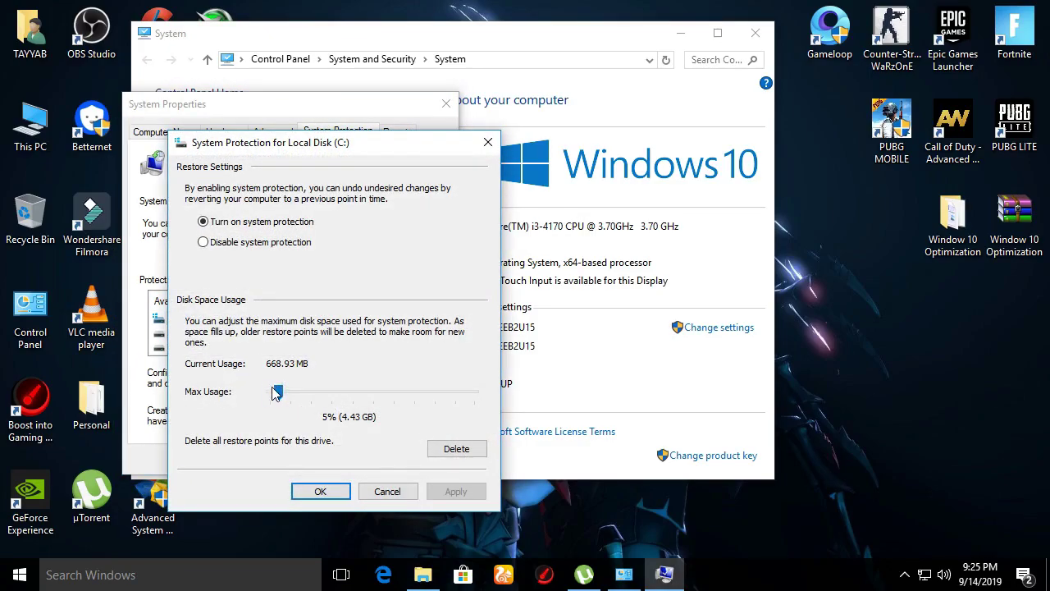
{"action": "left_click_drag", "start_coordinate": [273, 397], "coordinate": [279, 398]}
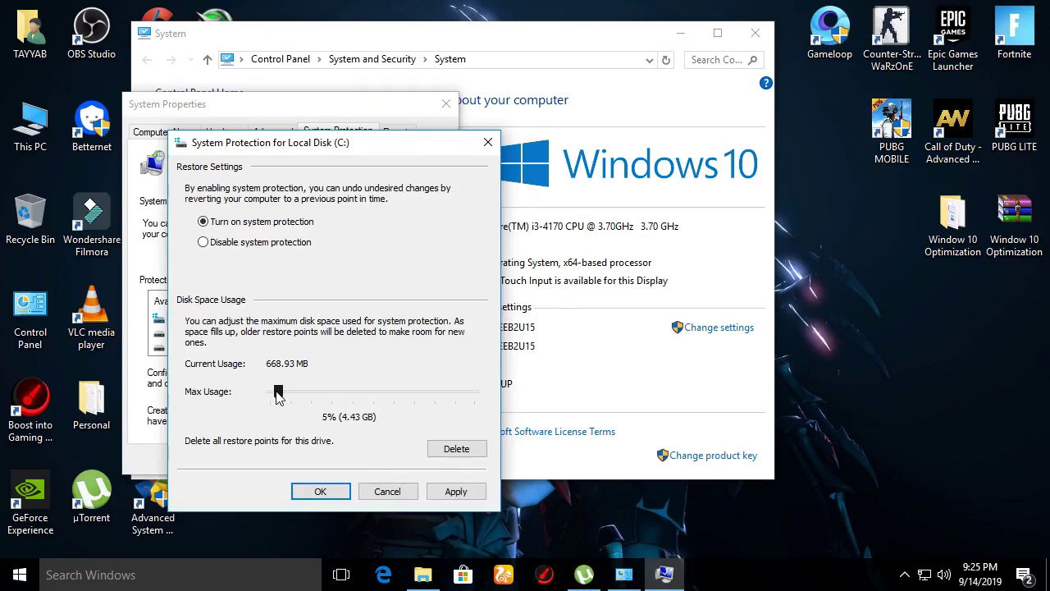
{"action": "left_click", "coordinate": [481, 496]}
{"action": "left_click", "coordinate": [328, 490]}
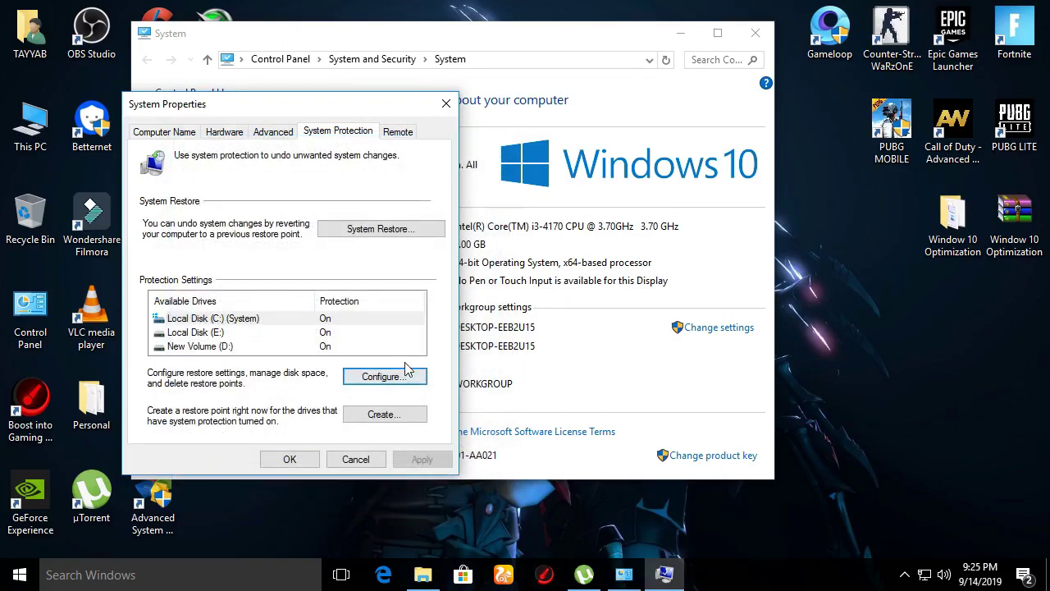
Create a restore point described as "Window 10 Restore" and close the system windows
{"action": "left_click", "coordinate": [386, 414]}
{"action": "type", "text": "Window 10 Restore"}
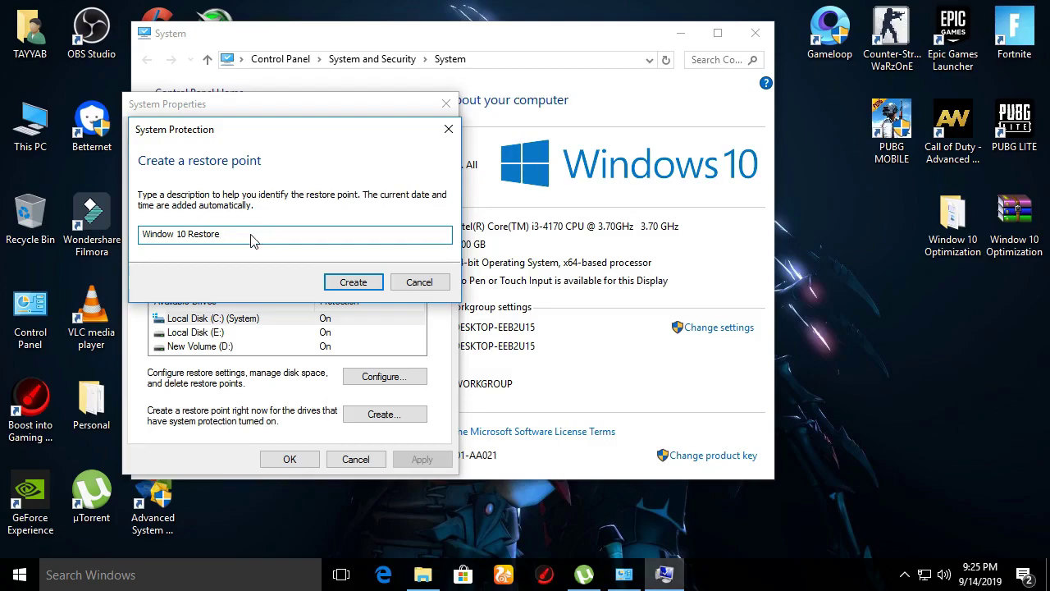
{"action": "key", "text": "Return"}
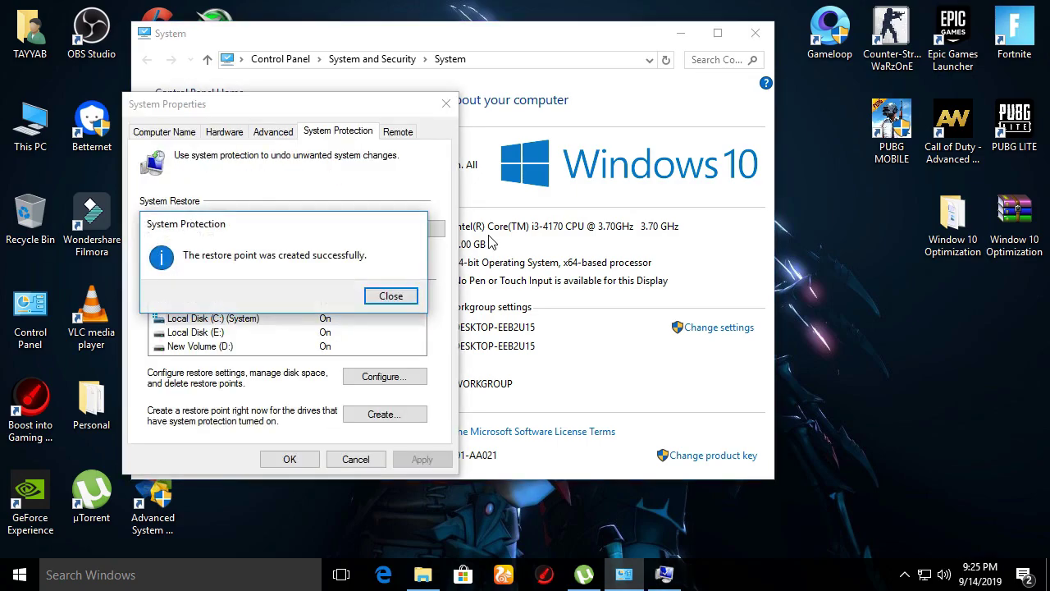
{"action": "left_click", "coordinate": [401, 303]}
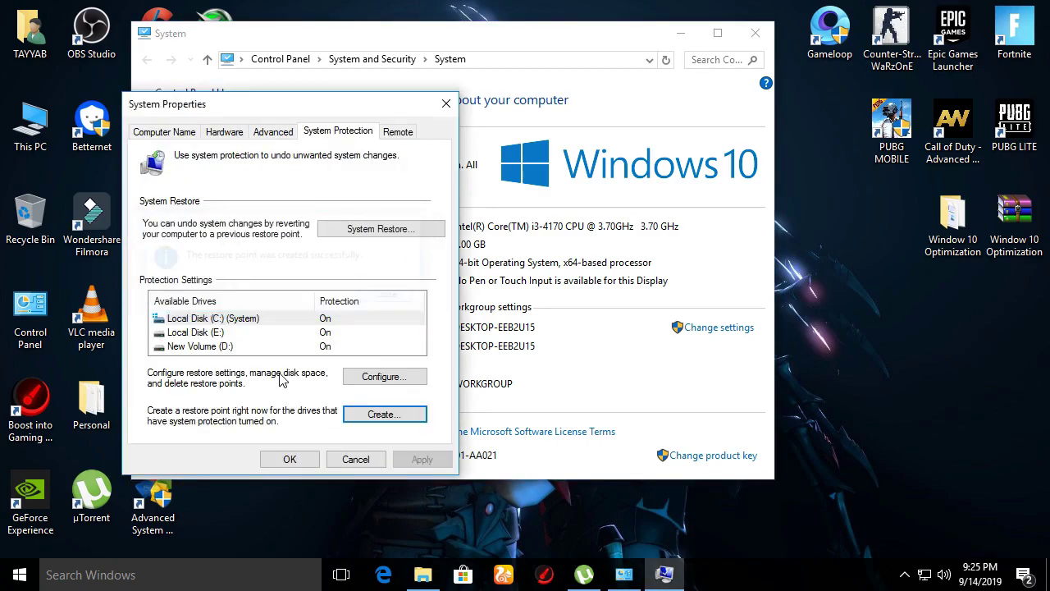
{"action": "left_click", "coordinate": [283, 460]}
{"action": "left_click", "coordinate": [755, 32]}
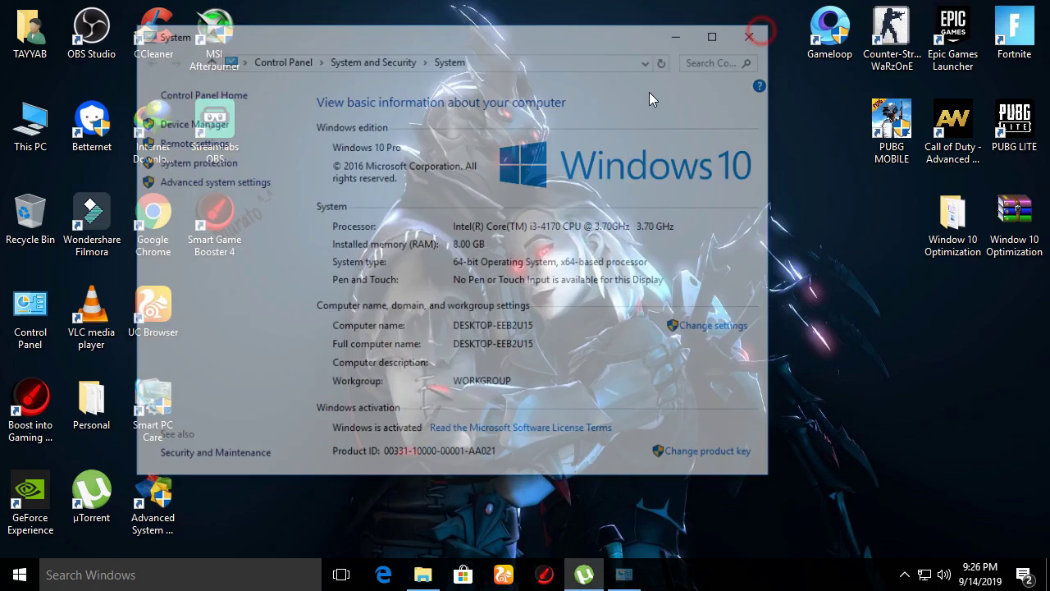
In the Windows system settings, turn off notifications from apps and other senders
{"action": "left_click", "coordinate": [20, 574]}
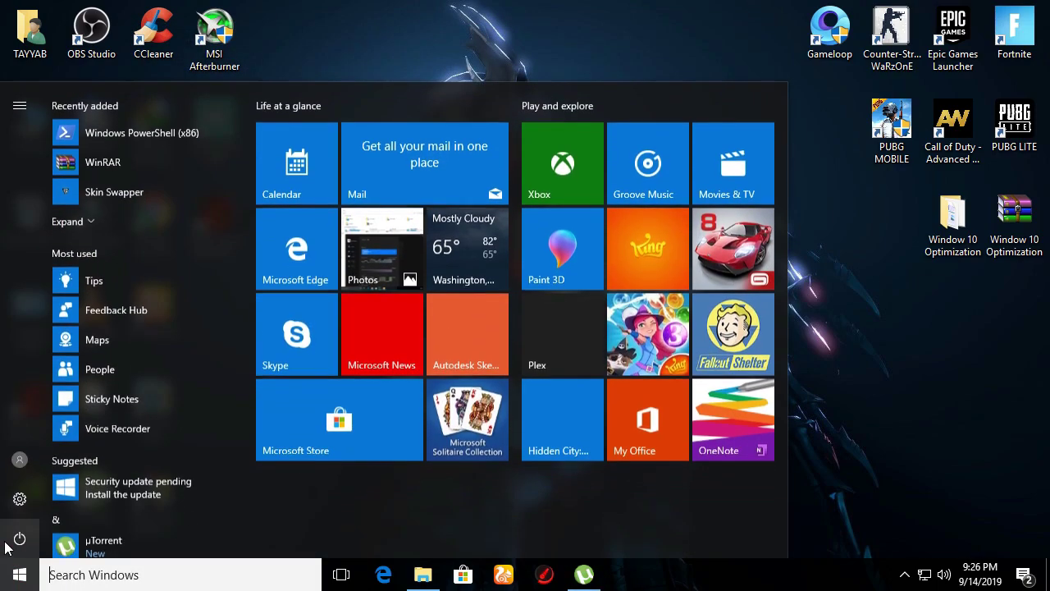
{"action": "left_click", "coordinate": [21, 502]}
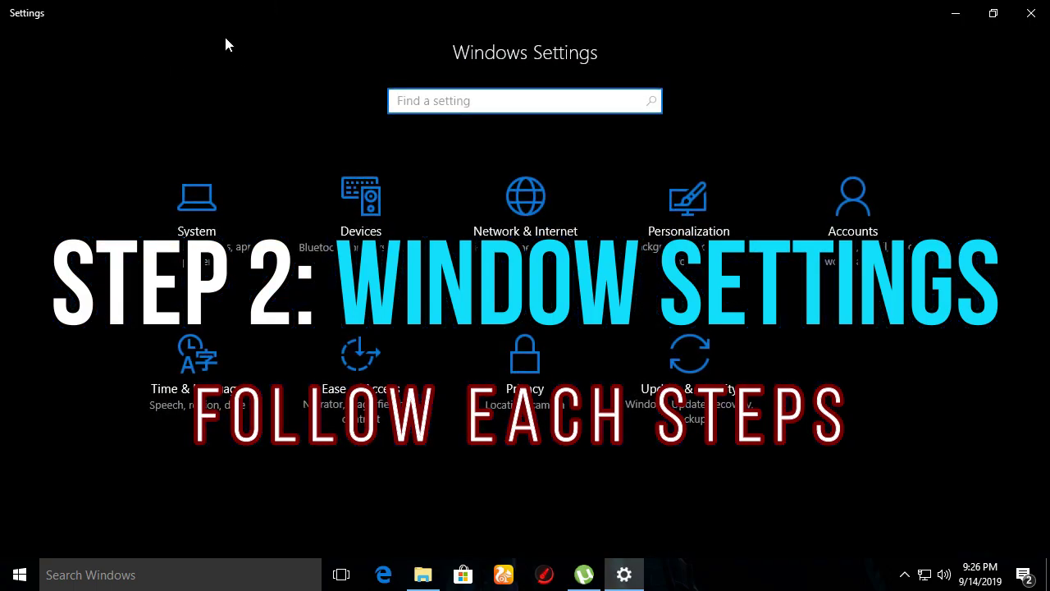
{"action": "left_click", "coordinate": [173, 215]}
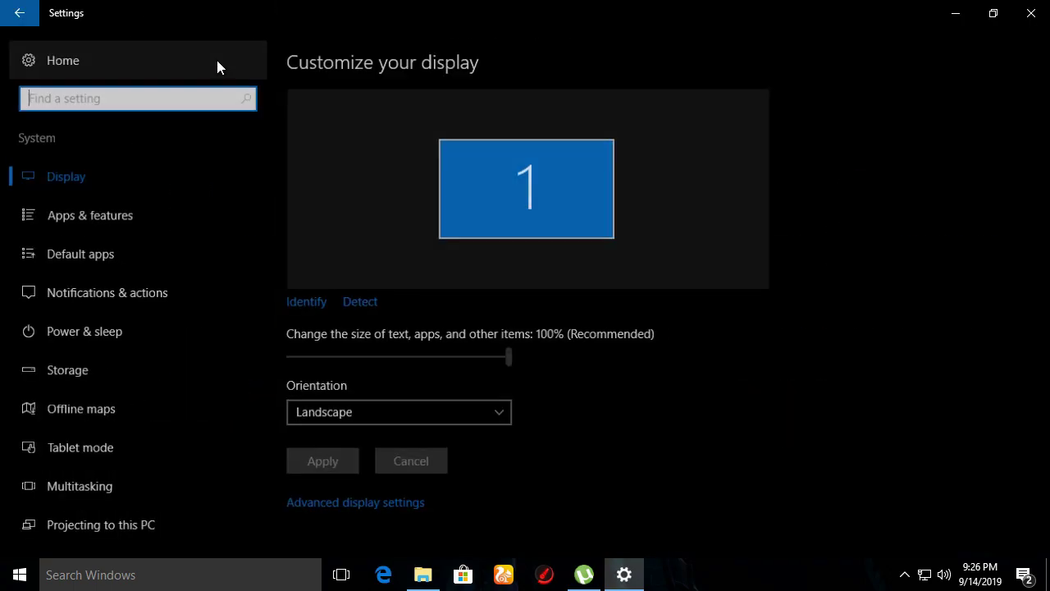
{"action": "left_click", "coordinate": [137, 293]}
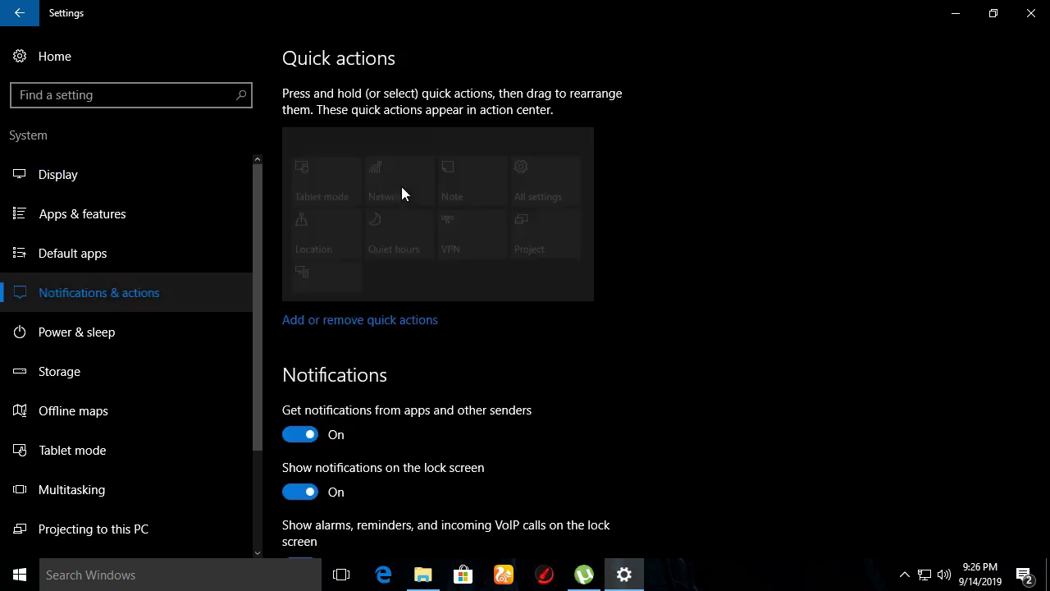
{"action": "scroll", "coordinate": [397, 282], "scroll_direction": "down", "scroll_amount": 5}
{"action": "left_click", "coordinate": [310, 201]}
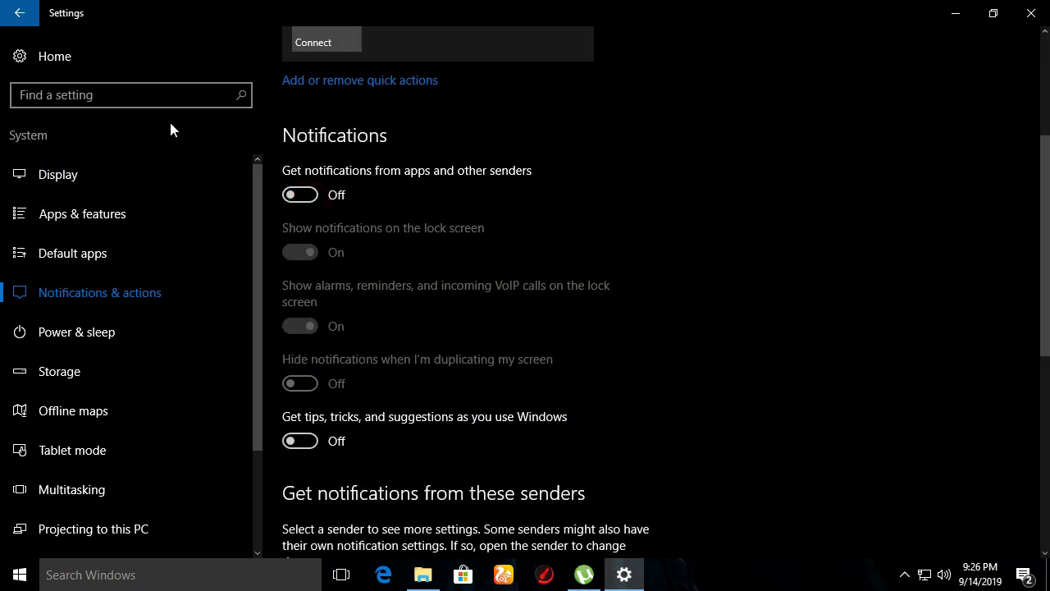
In the Multitasking settings, turn off arranging windows automatically when they are moved to the sides or corners
{"action": "scroll", "coordinate": [129, 238], "scroll_direction": "down", "scroll_amount": 3}
{"action": "left_click", "coordinate": [93, 210]}
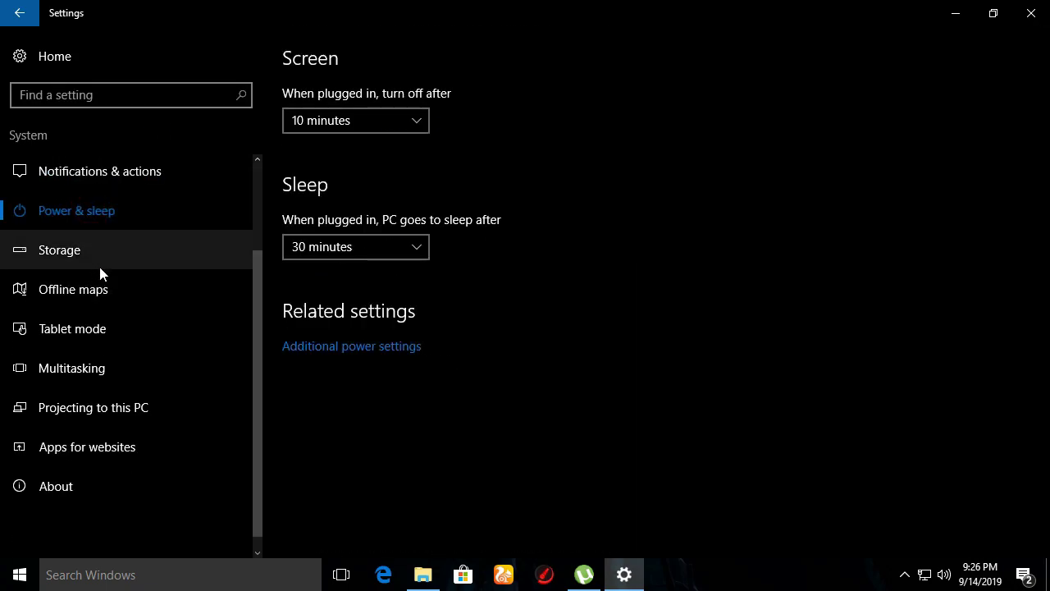
{"action": "left_click", "coordinate": [103, 331]}
{"action": "scroll", "coordinate": [131, 302], "scroll_direction": "down", "scroll_amount": 1}
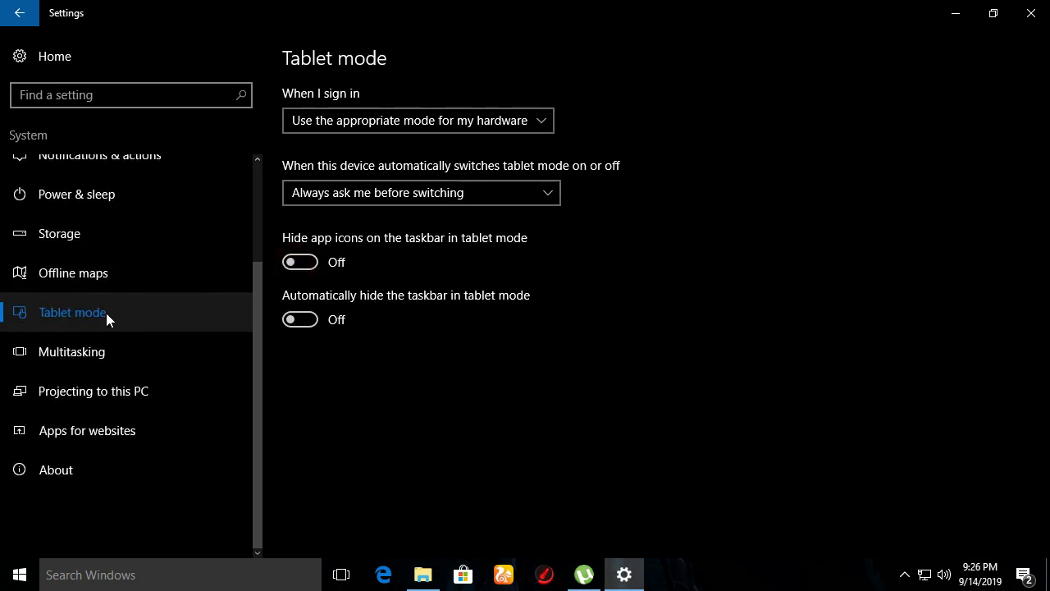
{"action": "left_click", "coordinate": [84, 351]}
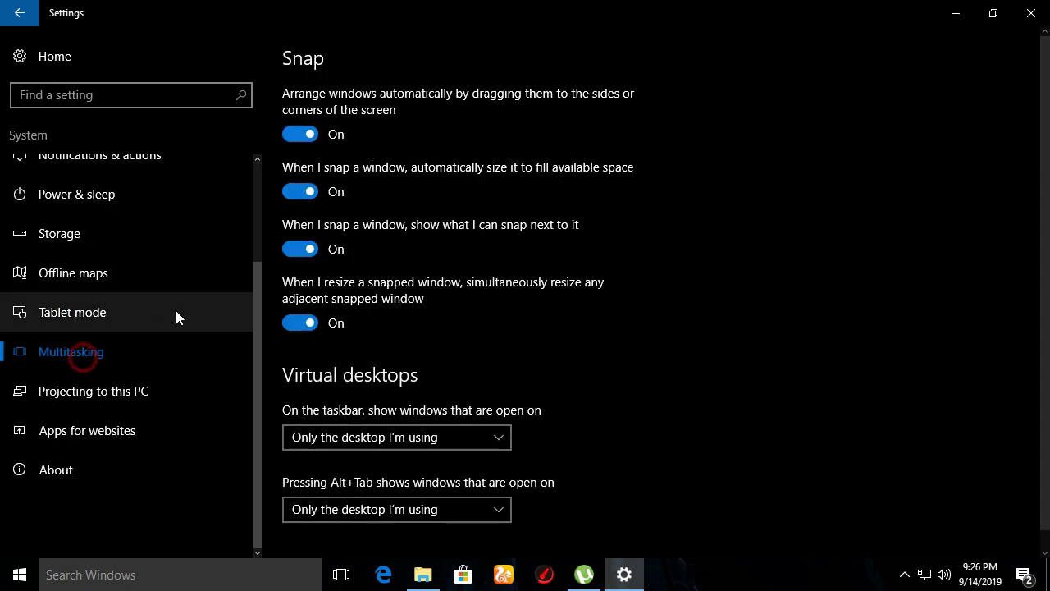
{"action": "left_click", "coordinate": [305, 132]}
{"action": "left_click", "coordinate": [59, 394]}
{"action": "left_click", "coordinate": [74, 430]}
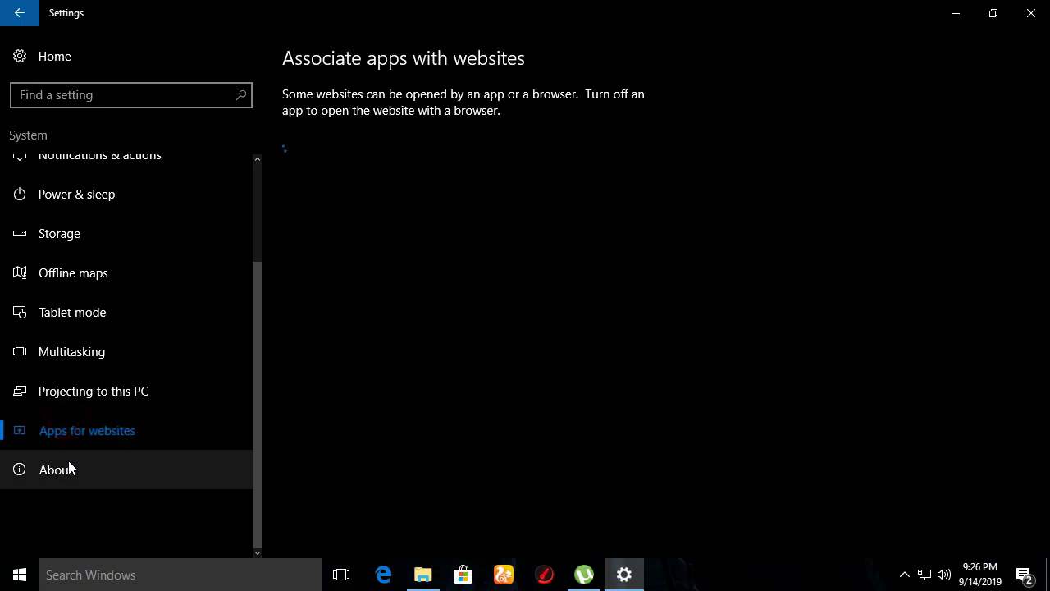
{"action": "left_click", "coordinate": [68, 467]}
In the Personalization settings, change the desktop background from a picture to solid black
{"action": "left_click", "coordinate": [19, 13]}
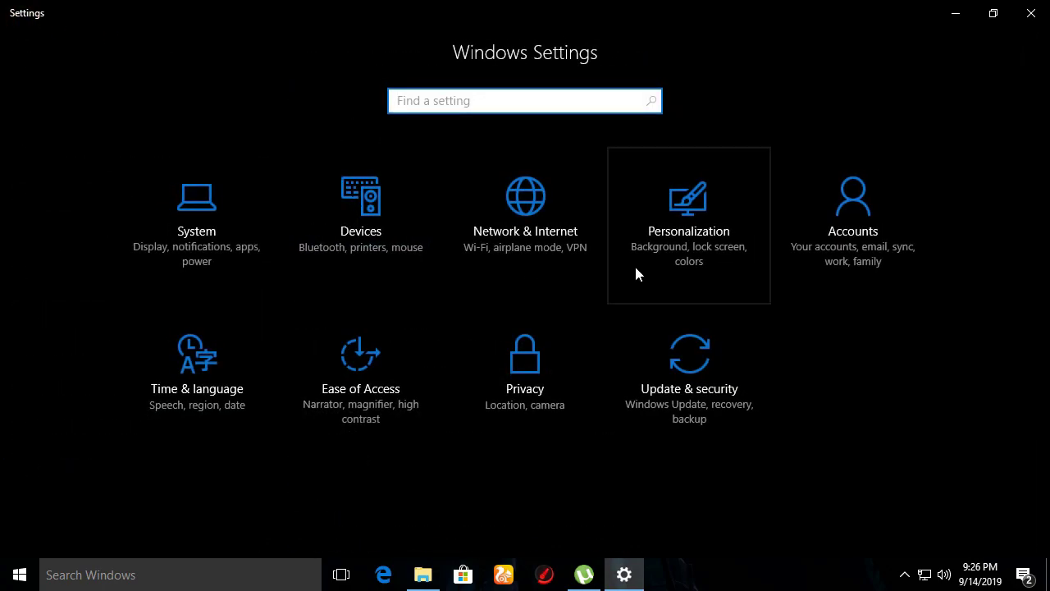
{"action": "left_click", "coordinate": [698, 218]}
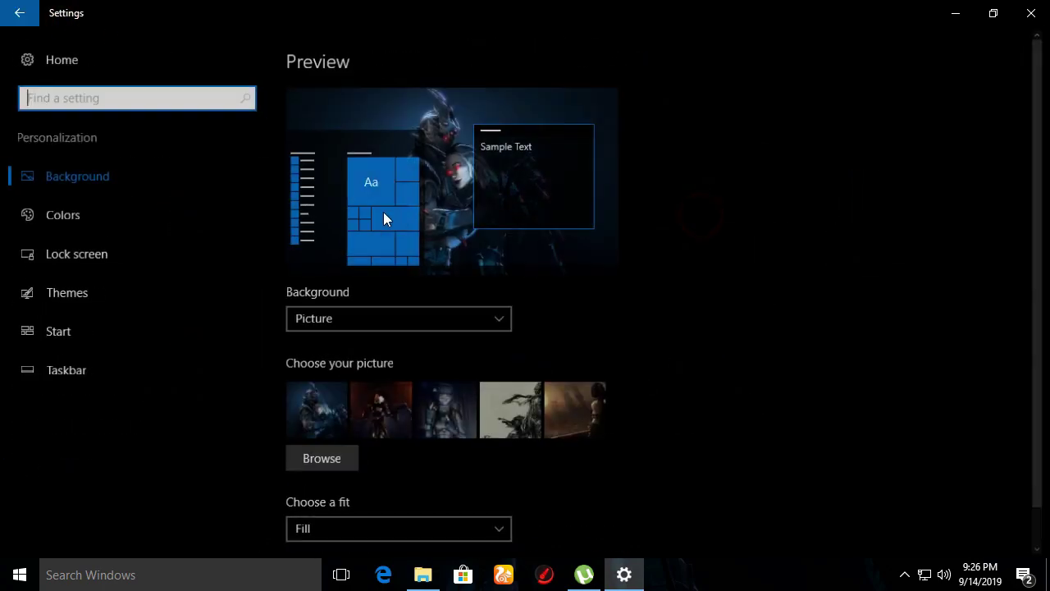
{"action": "scroll", "coordinate": [410, 270], "scroll_direction": "down", "scroll_amount": 1}
{"action": "left_click", "coordinate": [416, 276]}
{"action": "left_click", "coordinate": [337, 305]}
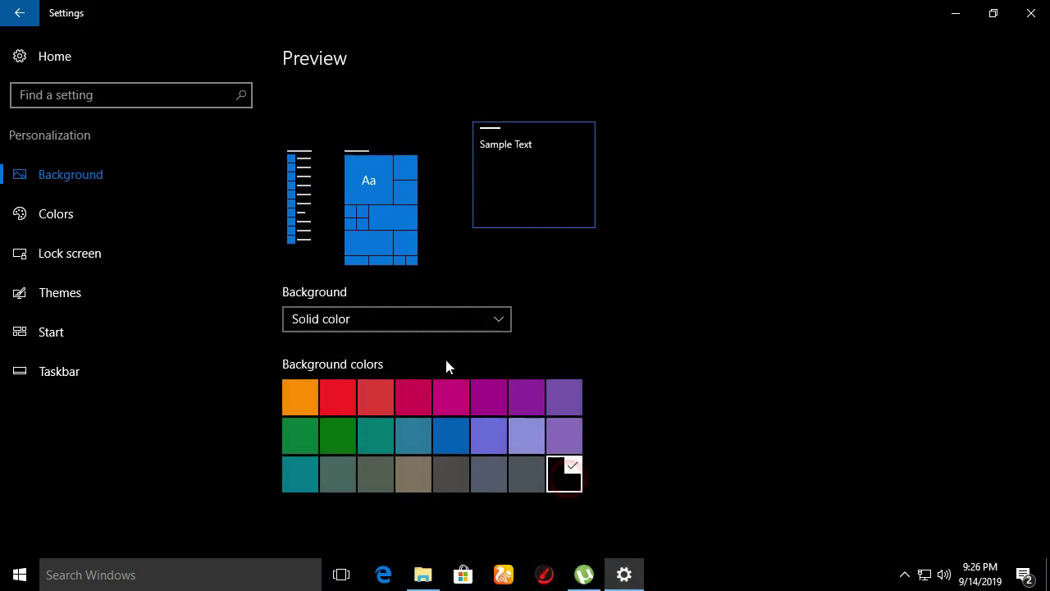
Check the sync settings of the user account
{"action": "left_click", "coordinate": [25, 15]}
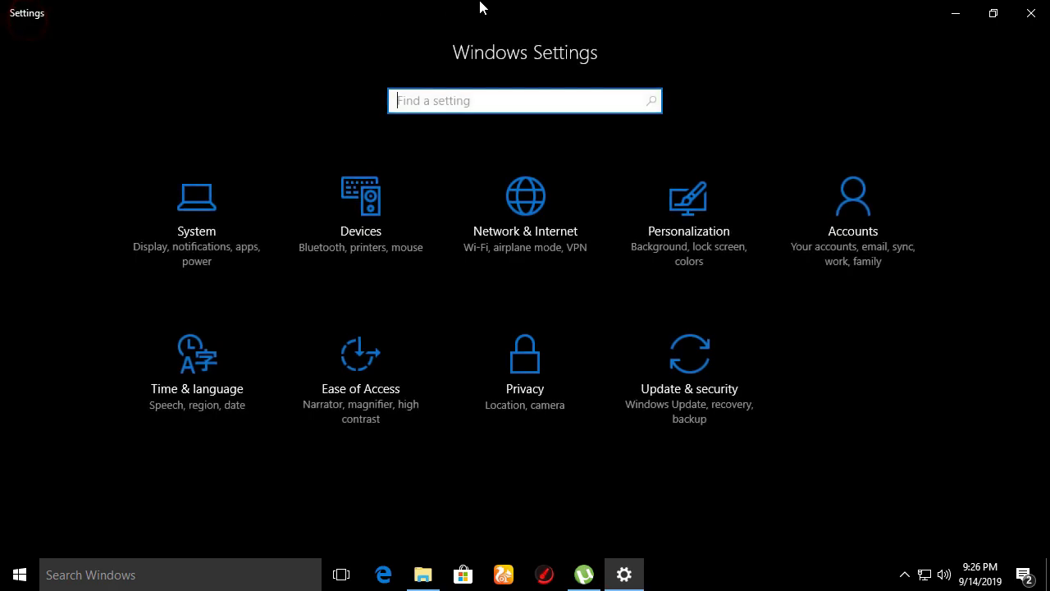
{"action": "left_click", "coordinate": [845, 246]}
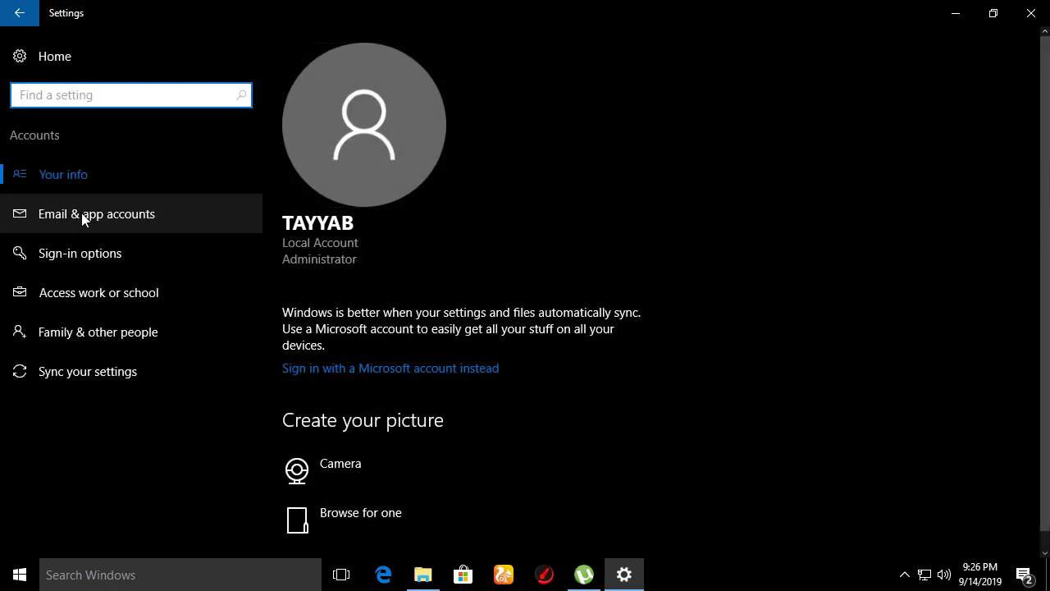
{"action": "left_click", "coordinate": [82, 343]}
{"action": "left_click", "coordinate": [90, 387]}
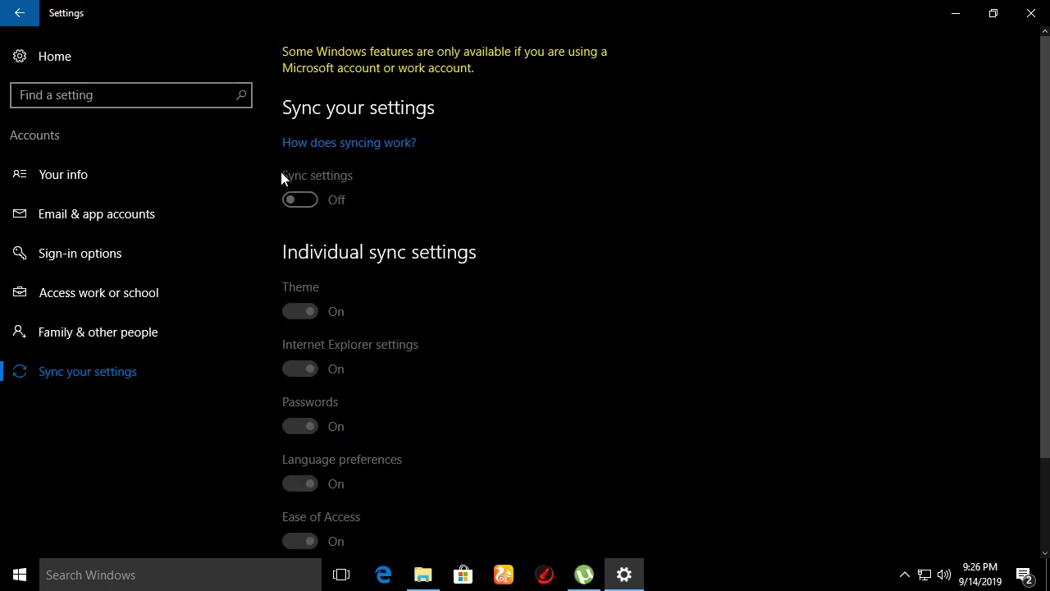
In the general privacy options, turn off advertising ID, SmartScreen Filter, sending writing info, language list access, and opening apps from other devices
{"action": "left_click", "coordinate": [8, 18]}
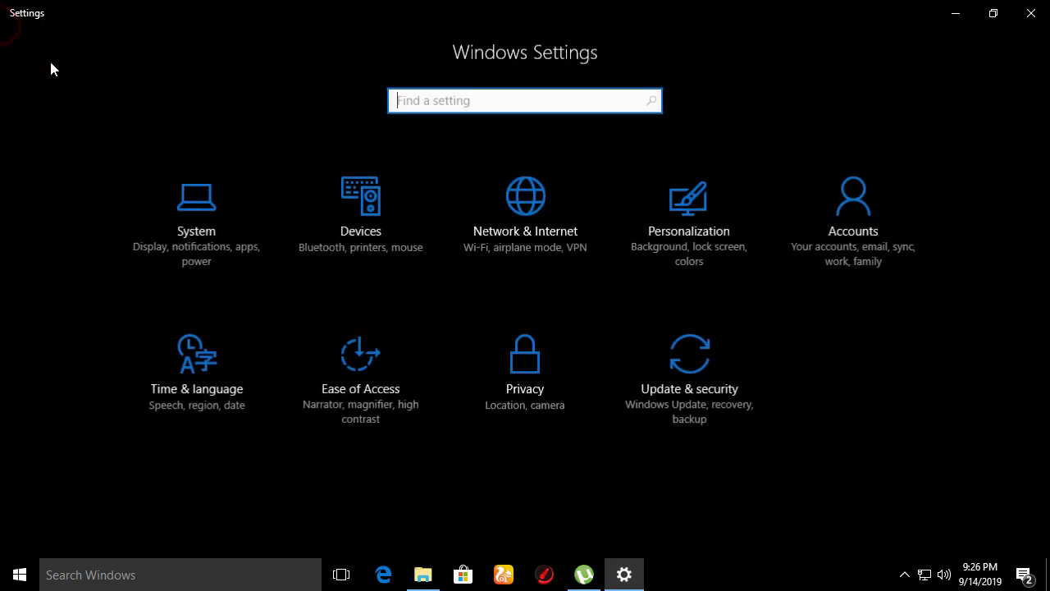
{"action": "left_click", "coordinate": [521, 395]}
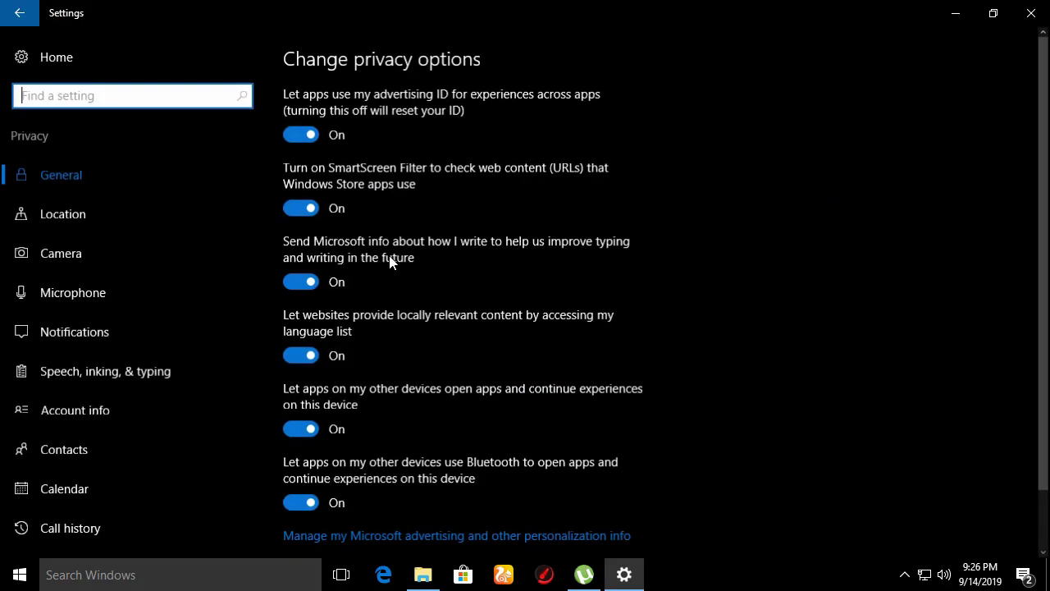
{"action": "left_click", "coordinate": [306, 136]}
{"action": "left_click", "coordinate": [302, 206]}
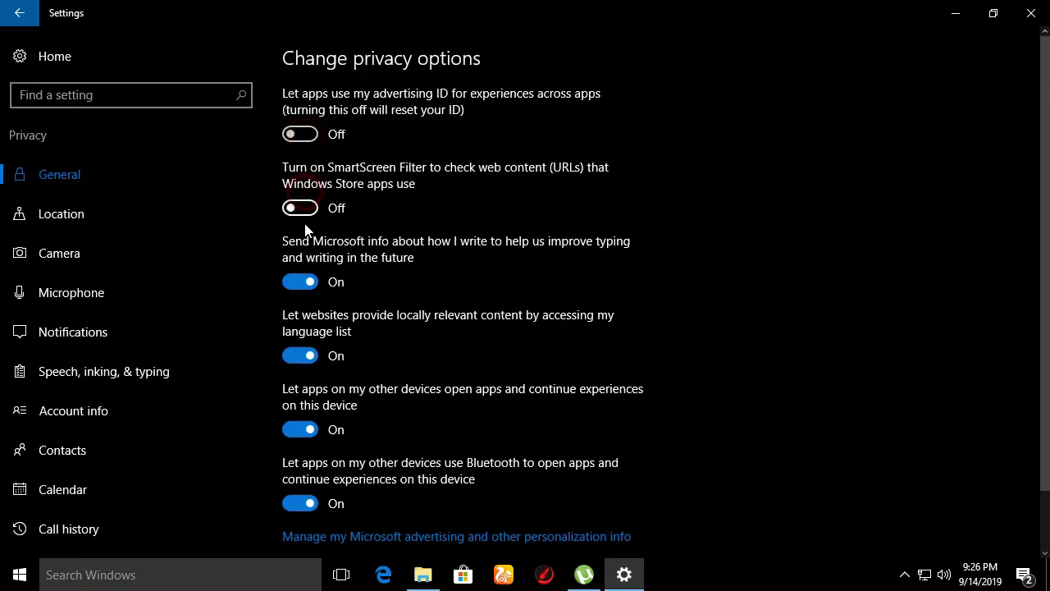
{"action": "left_click", "coordinate": [304, 280]}
{"action": "left_click", "coordinate": [307, 356]}
{"action": "left_click", "coordinate": [308, 427]}
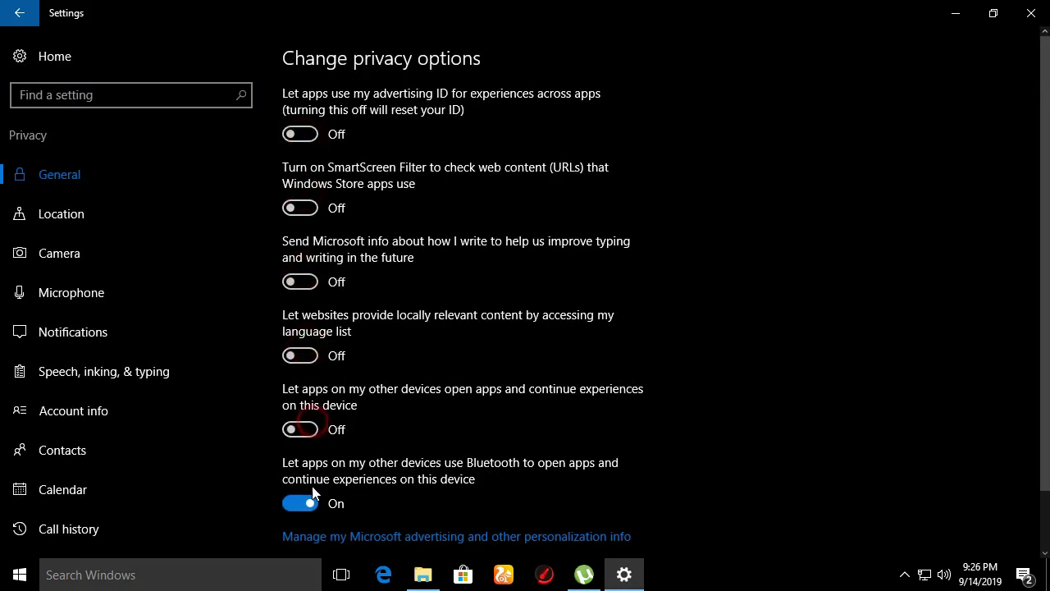
{"action": "scroll", "coordinate": [121, 159], "scroll_direction": "down", "scroll_amount": 3}
{"action": "scroll", "coordinate": [77, 230], "scroll_direction": "up", "scroll_amount": 3}
Turn off the location service and app access to the camera in the privacy settings
{"action": "left_click", "coordinate": [82, 224]}
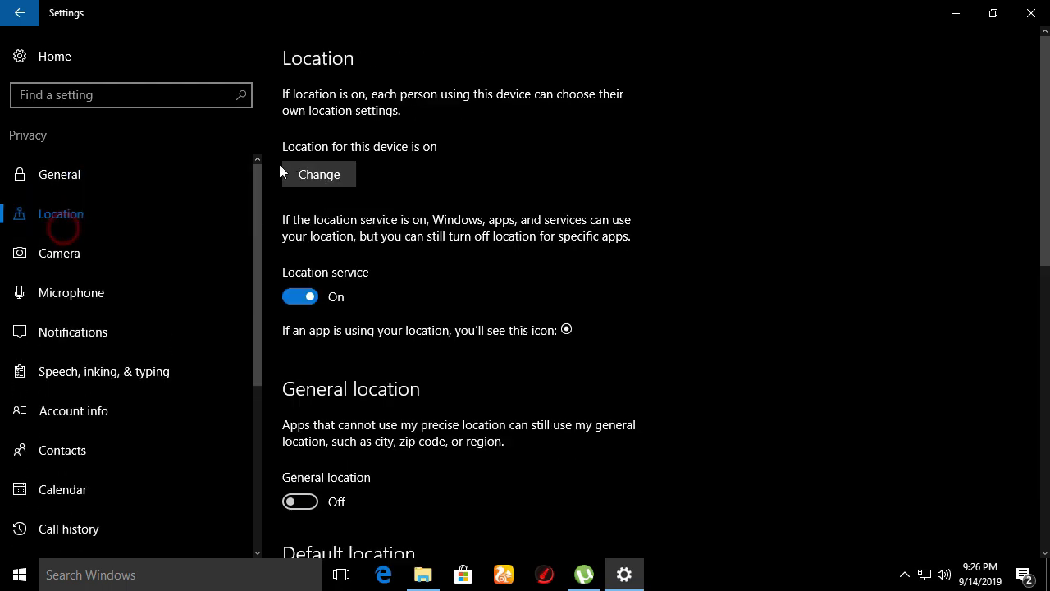
{"action": "left_click", "coordinate": [300, 296]}
{"action": "left_click", "coordinate": [87, 264]}
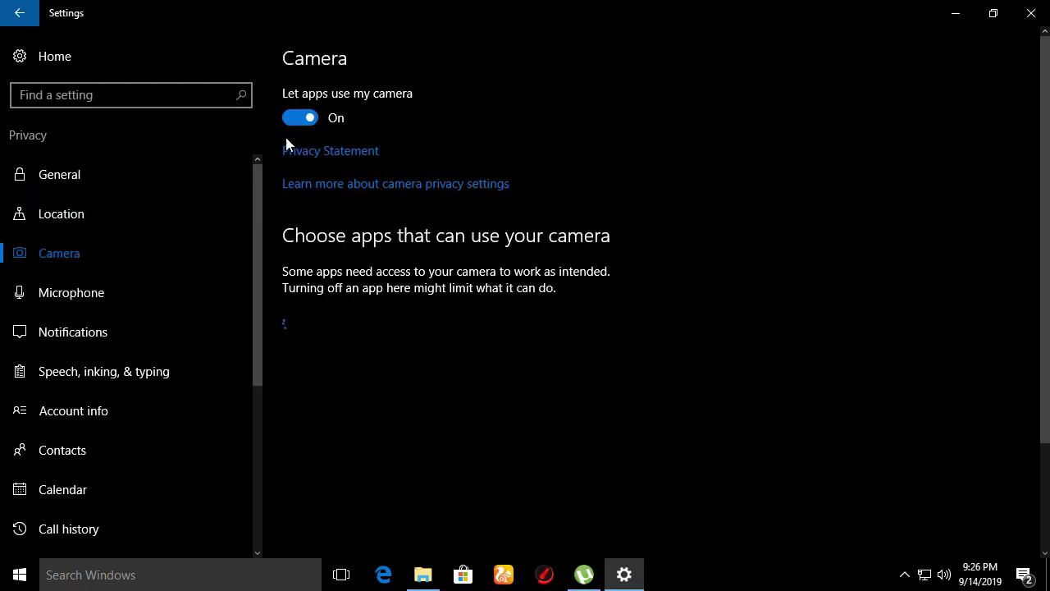
{"action": "left_click", "coordinate": [304, 123]}
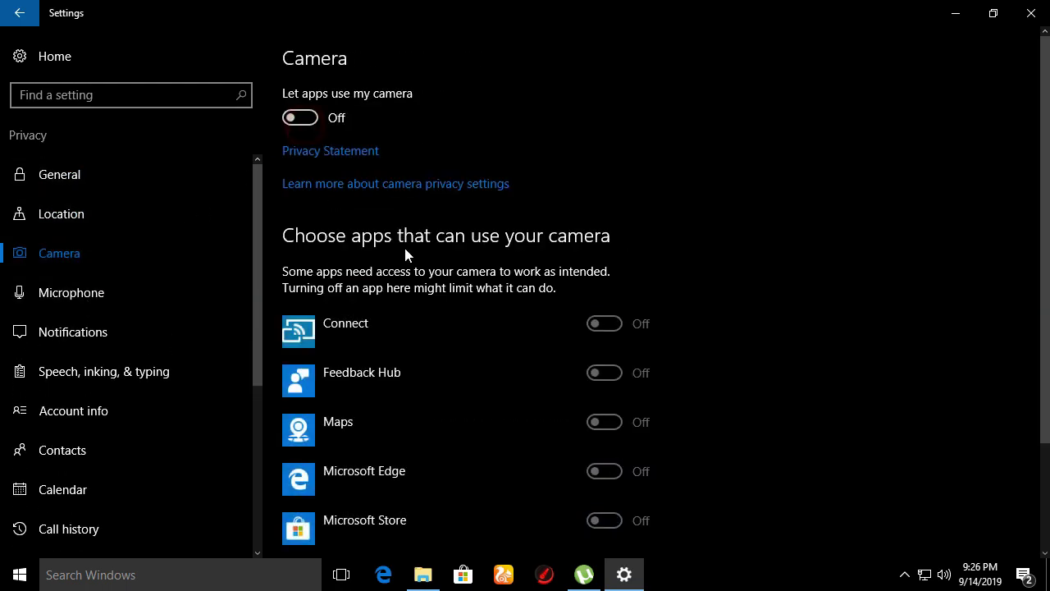
{"action": "scroll", "coordinate": [347, 369], "scroll_direction": "down", "scroll_amount": 3}
In the privacy settings, turn off app access to notifications, contacts and account info
{"action": "left_click", "coordinate": [63, 339]}
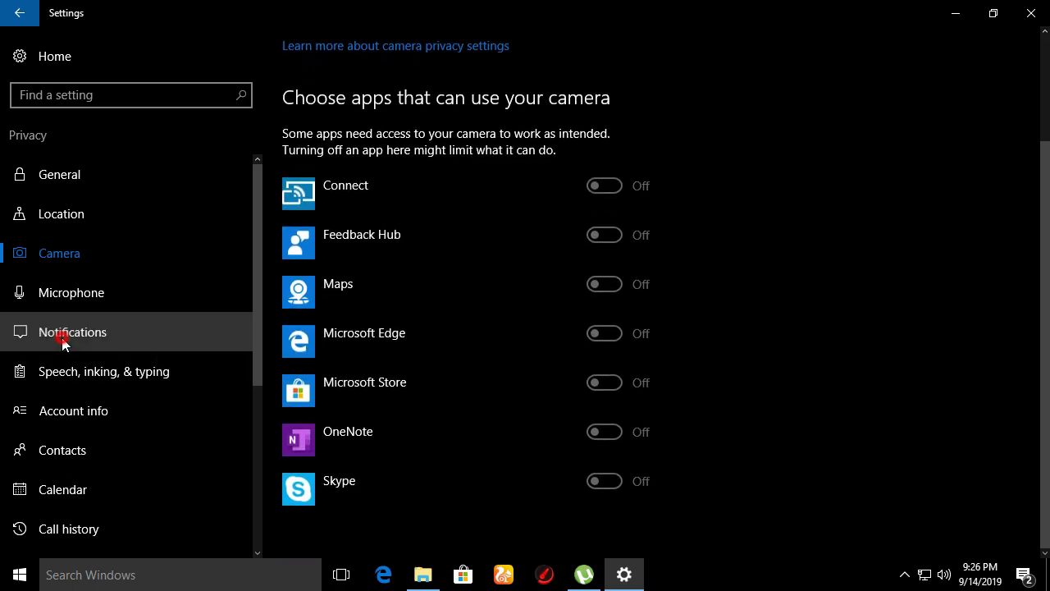
{"action": "left_click", "coordinate": [311, 119]}
{"action": "left_click", "coordinate": [114, 368]}
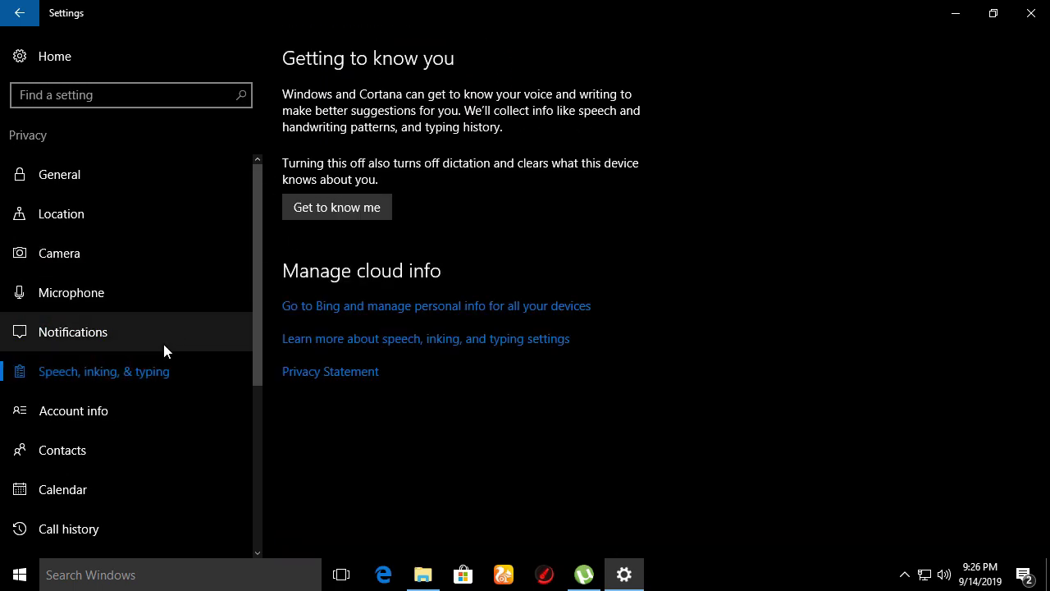
{"action": "left_click", "coordinate": [96, 434]}
{"action": "left_click", "coordinate": [313, 121]}
{"action": "left_click", "coordinate": [50, 411]}
{"action": "left_click", "coordinate": [302, 118]}
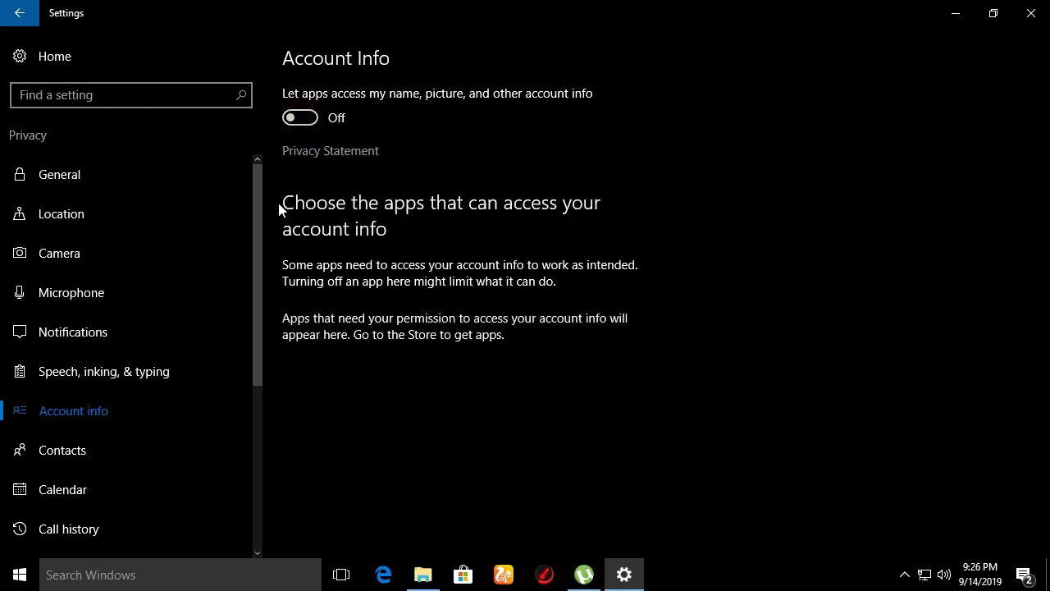
Look over the calendar permissions and turn off app access to call history
{"action": "left_click", "coordinate": [120, 480]}
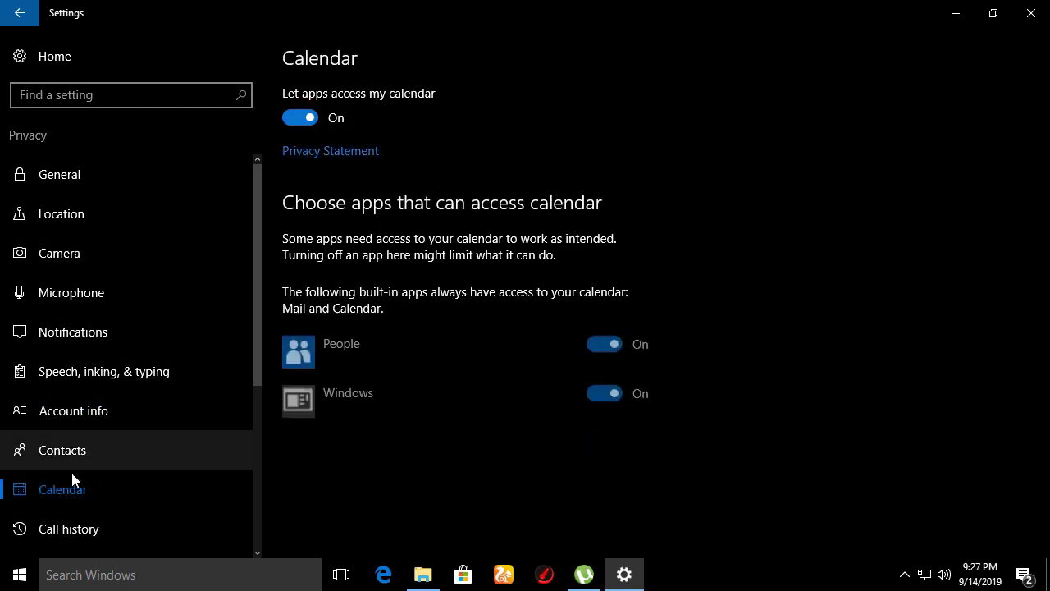
{"action": "left_click", "coordinate": [47, 565]}
{"action": "left_click", "coordinate": [433, 441]}
{"action": "scroll", "coordinate": [71, 462], "scroll_direction": "down", "scroll_amount": 5}
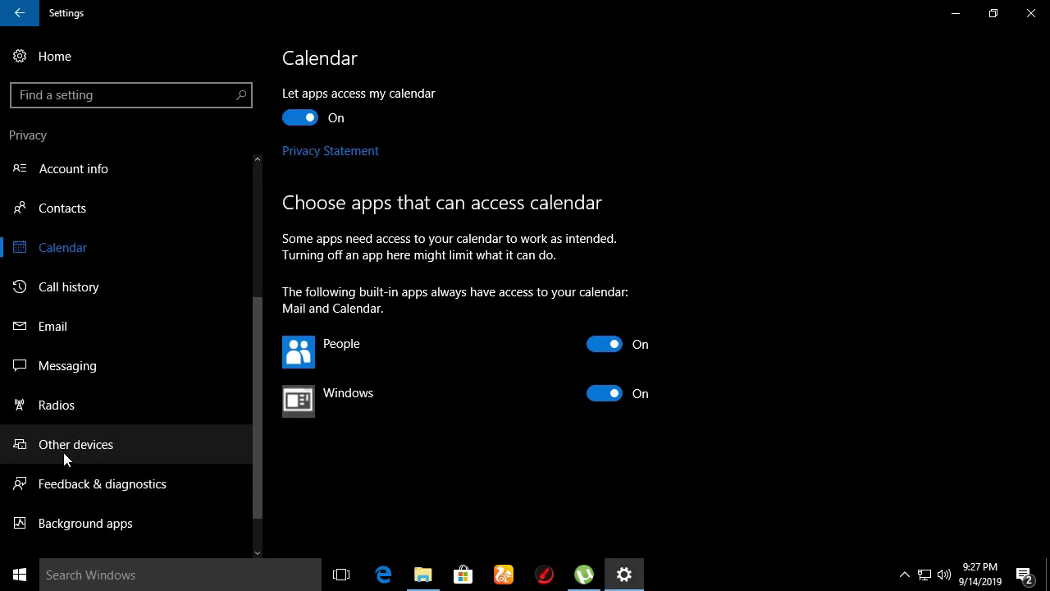
{"action": "left_click", "coordinate": [78, 283]}
{"action": "left_click", "coordinate": [310, 117]}
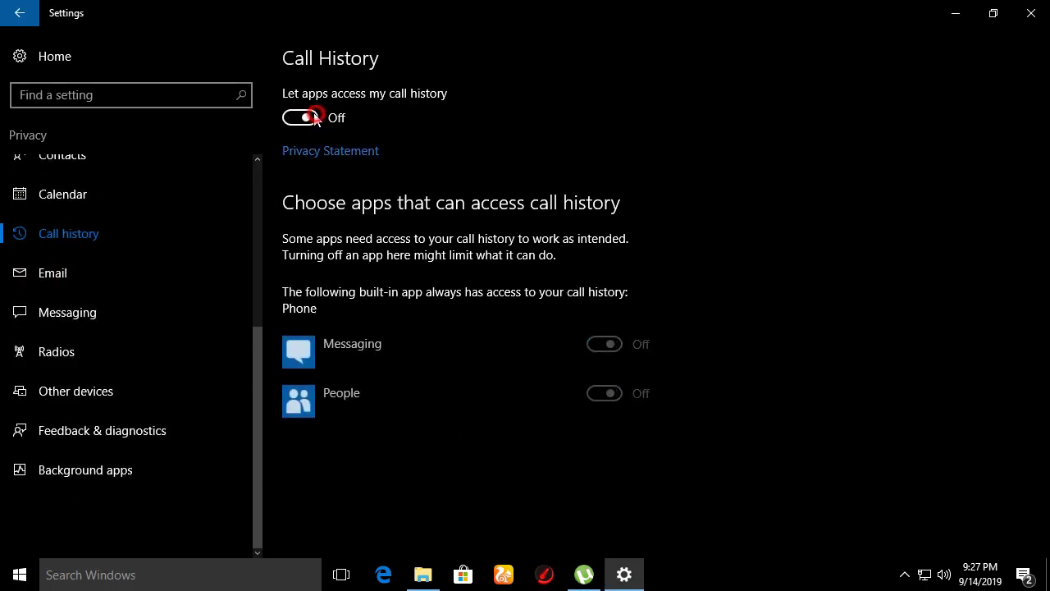
Turn off app access to email and messaging, and stop apps from controlling radios
{"action": "left_click", "coordinate": [113, 275]}
{"action": "left_click", "coordinate": [304, 118]}
{"action": "left_click", "coordinate": [103, 311]}
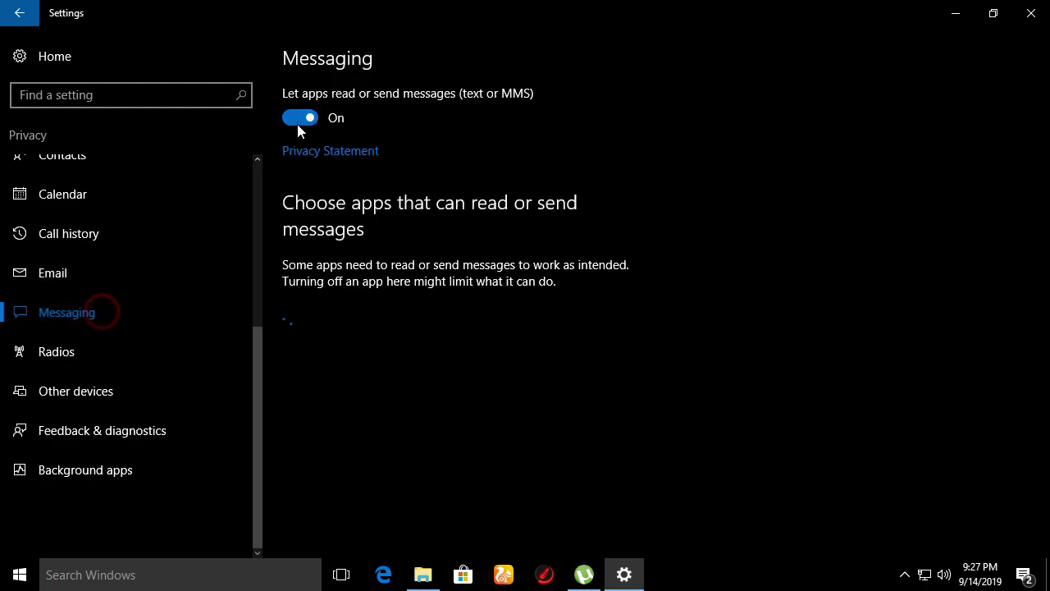
{"action": "left_click", "coordinate": [108, 354]}
{"action": "left_click", "coordinate": [307, 188]}
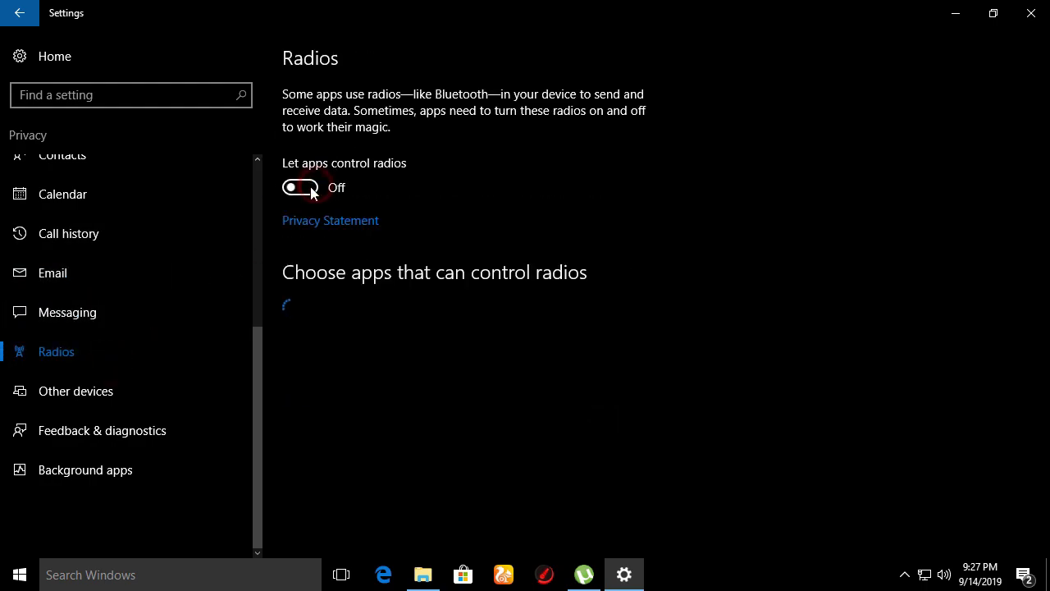
In the background apps settings, turn off Candy Crush Soda Saga, Contact Support and Feedback Hub
{"action": "left_click", "coordinate": [137, 386]}
{"action": "left_click", "coordinate": [136, 442]}
{"action": "left_click", "coordinate": [105, 475]}
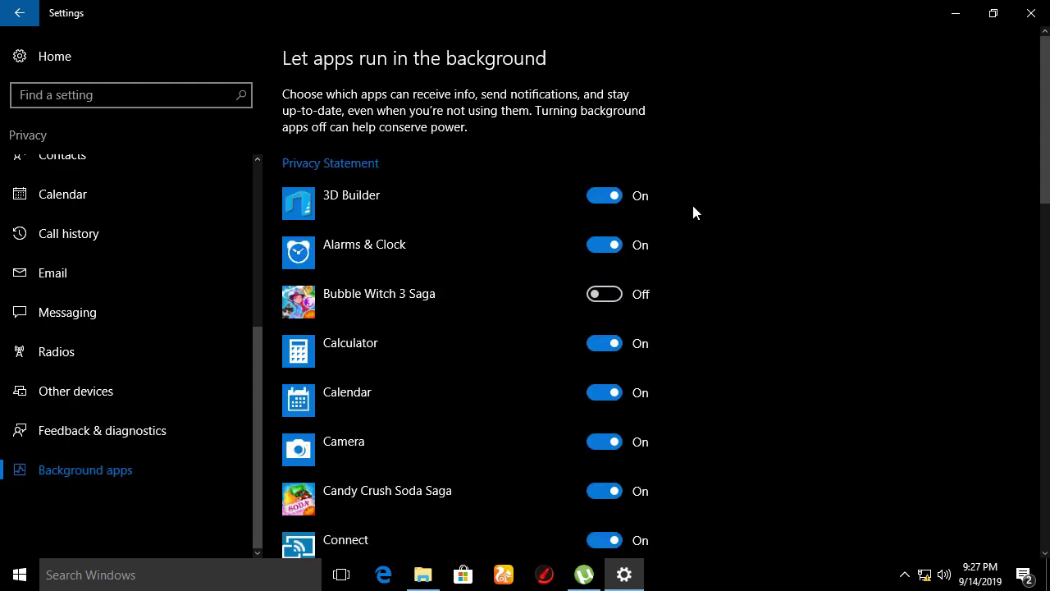
{"action": "scroll", "coordinate": [609, 256], "scroll_direction": "down", "scroll_amount": 5}
{"action": "left_click", "coordinate": [612, 260]}
{"action": "scroll", "coordinate": [615, 269], "scroll_direction": "down", "scroll_amount": 3}
{"action": "left_click", "coordinate": [601, 205]}
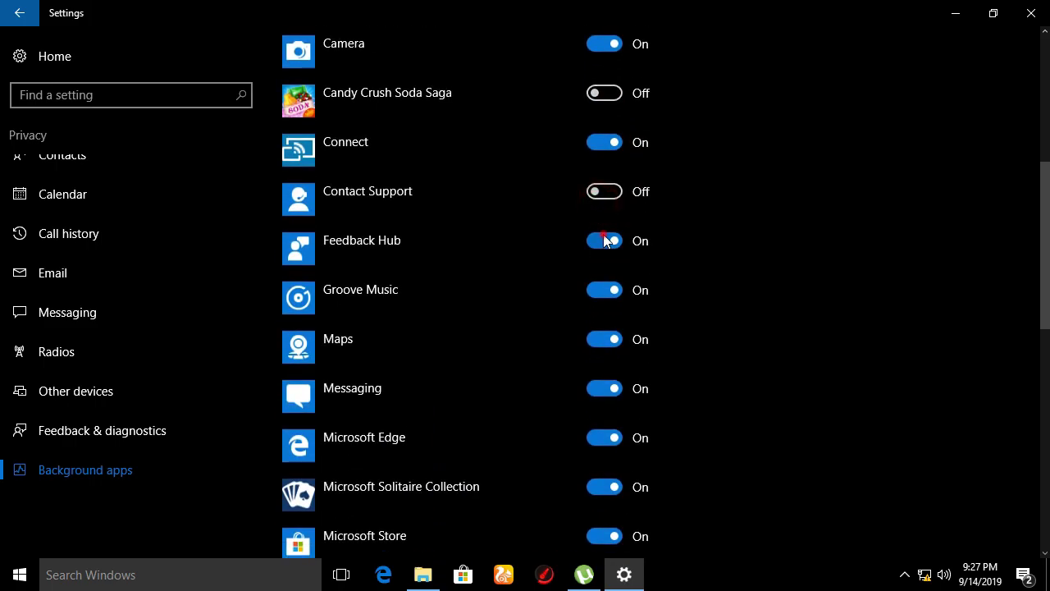
{"action": "left_click", "coordinate": [604, 238]}
Stop Messaging, Microsoft Edge and Microsoft Solitaire Collection from running in the background
{"action": "scroll", "coordinate": [603, 237], "scroll_direction": "down", "scroll_amount": 2}
{"action": "left_click", "coordinate": [607, 310]}
{"action": "scroll", "coordinate": [610, 316], "scroll_direction": "down", "scroll_amount": 2}
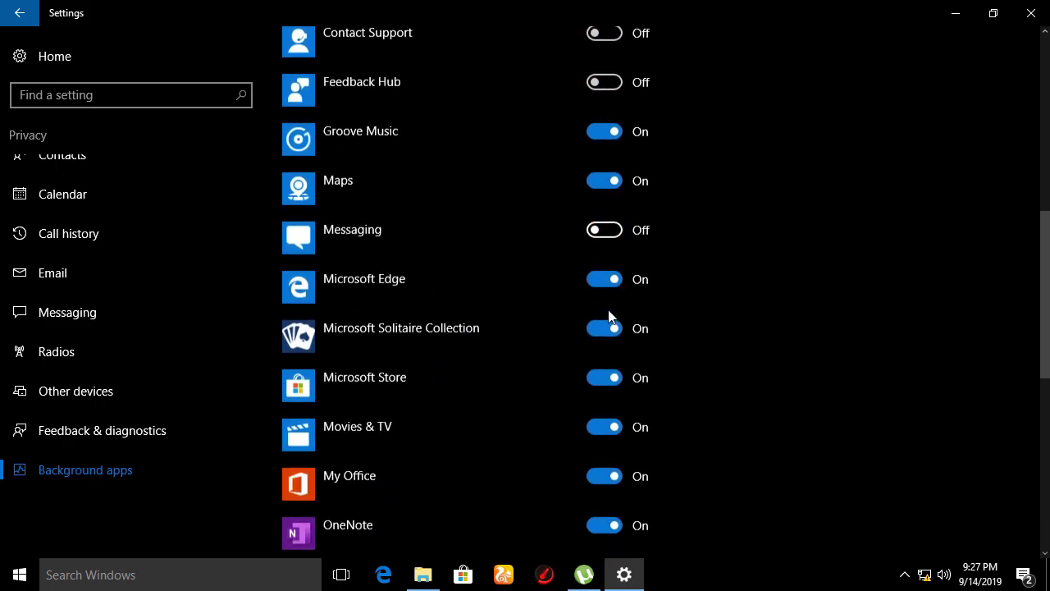
{"action": "left_click", "coordinate": [600, 335]}
{"action": "scroll", "coordinate": [599, 337], "scroll_direction": "down", "scroll_amount": 4}
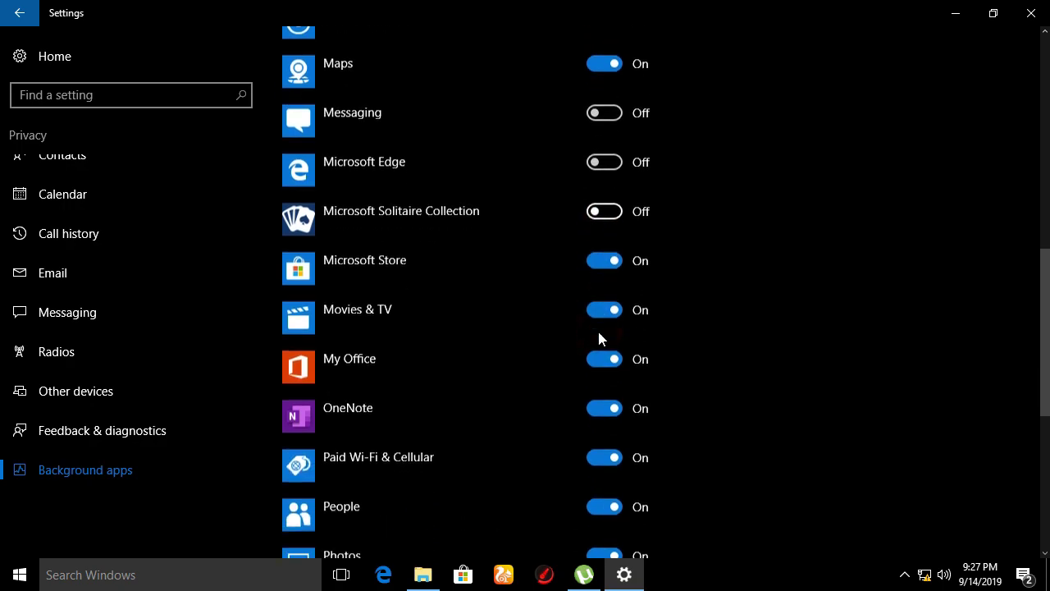
Turn off background running for My Office, Paid Wi-Fi & Cellular, Sticky Notes and Xbox, and return to the settings overview
{"action": "scroll", "coordinate": [595, 287], "scroll_direction": "down", "scroll_amount": 2}
{"action": "left_click", "coordinate": [609, 242]}
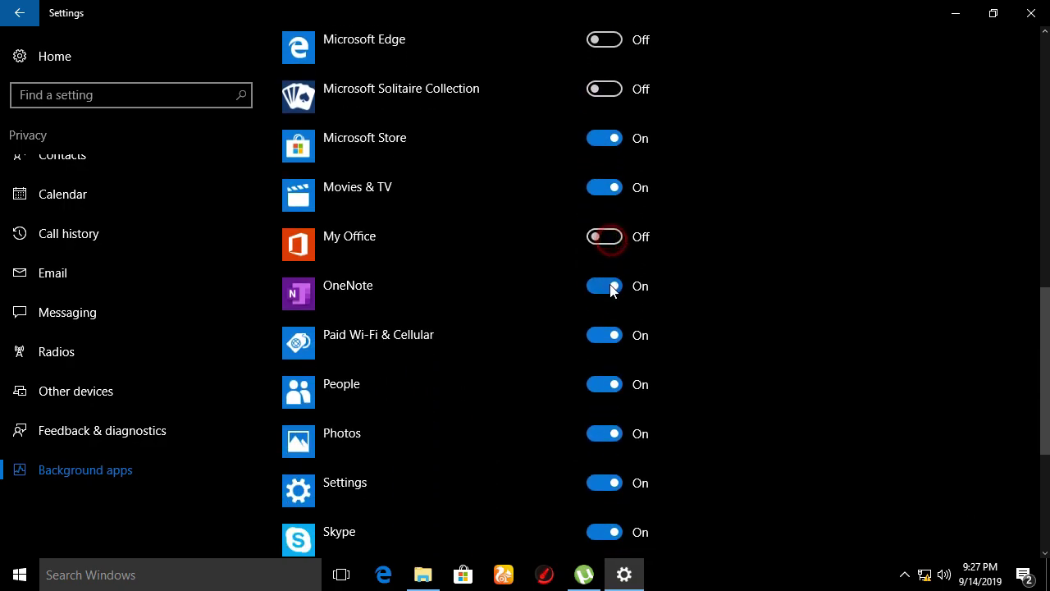
{"action": "scroll", "coordinate": [609, 283], "scroll_direction": "down", "scroll_amount": 4}
{"action": "left_click", "coordinate": [607, 187]}
{"action": "scroll", "coordinate": [592, 226], "scroll_direction": "down", "scroll_amount": 4}
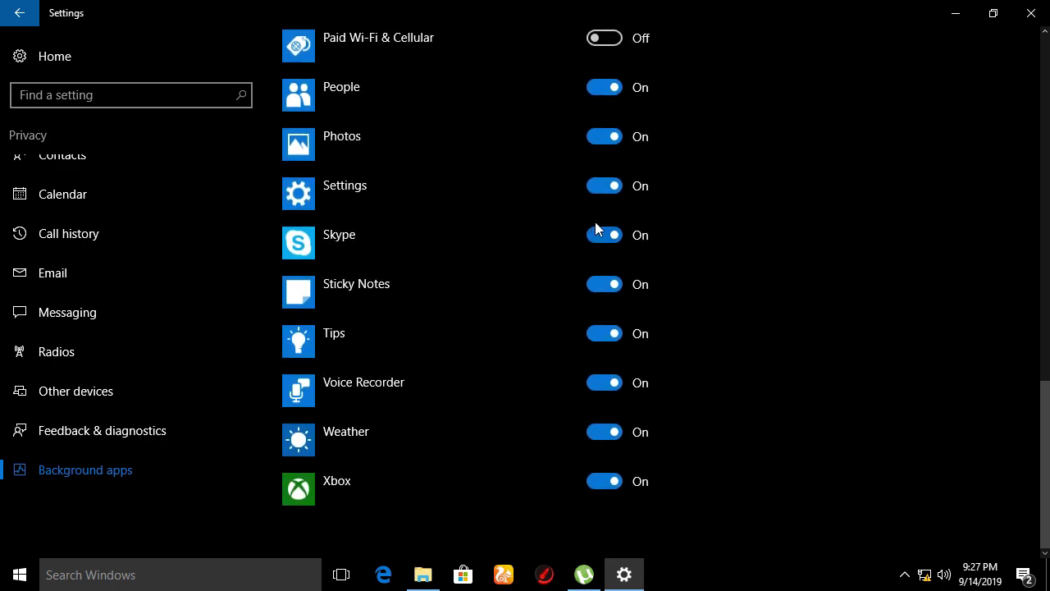
{"action": "left_click", "coordinate": [619, 285]}
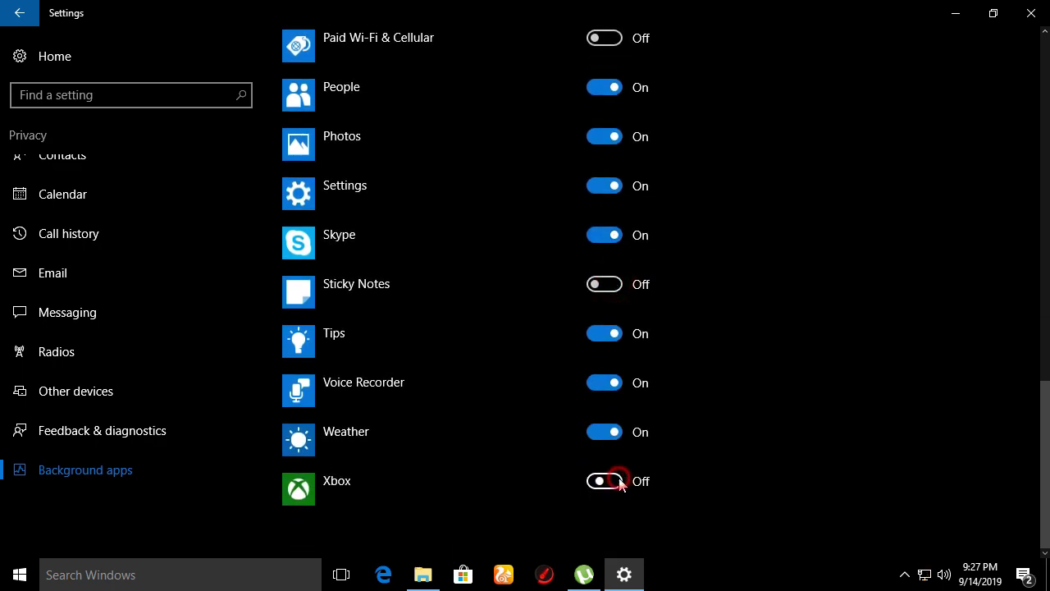
{"action": "left_click", "coordinate": [19, 13]}
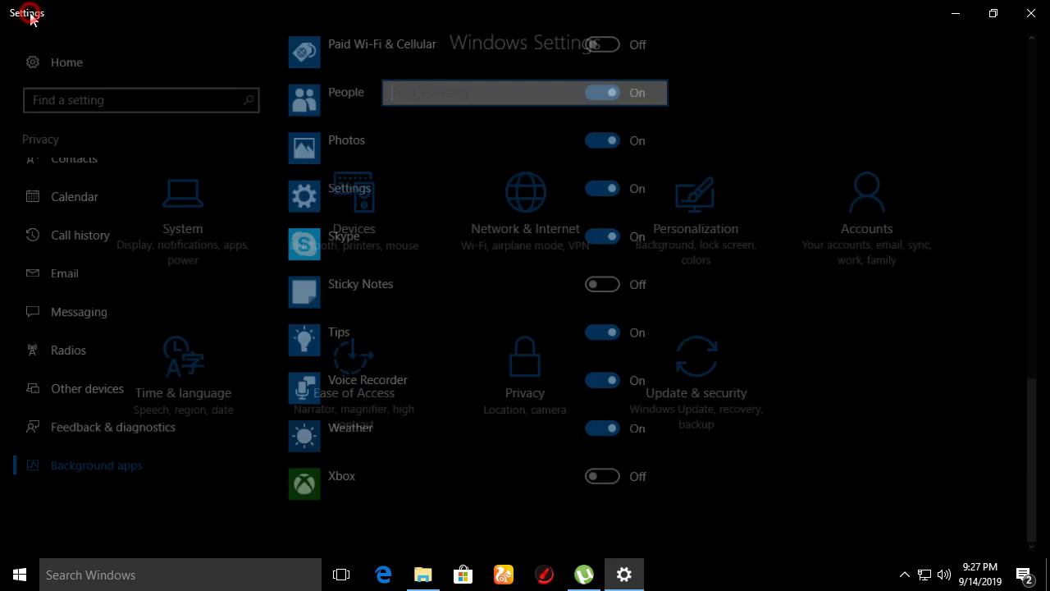
In the advanced Windows Update options, set updates from more than one place to off and close the settings
{"action": "left_click", "coordinate": [705, 386]}
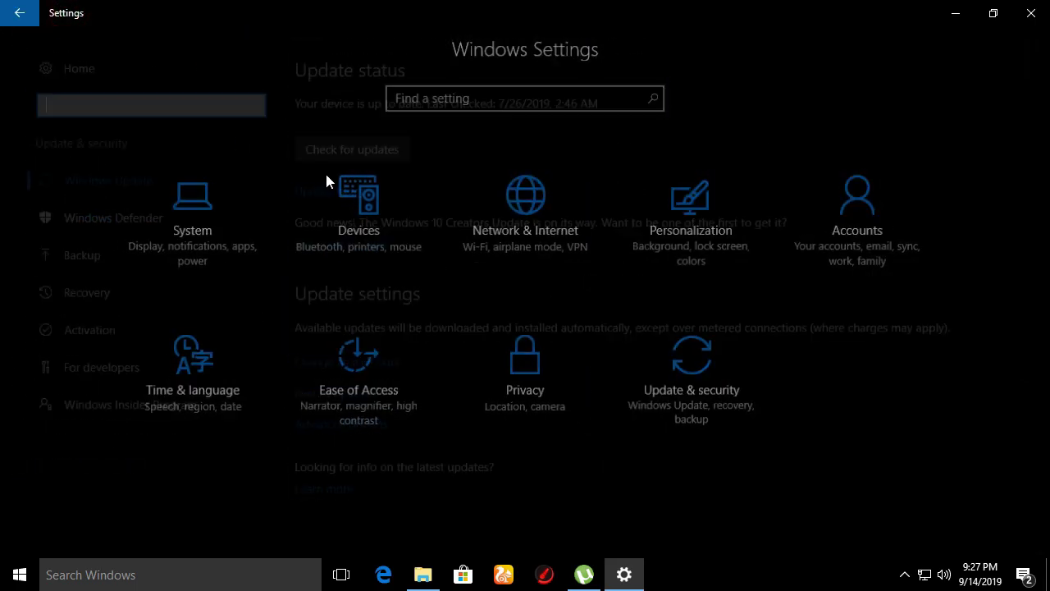
{"action": "left_click", "coordinate": [360, 432]}
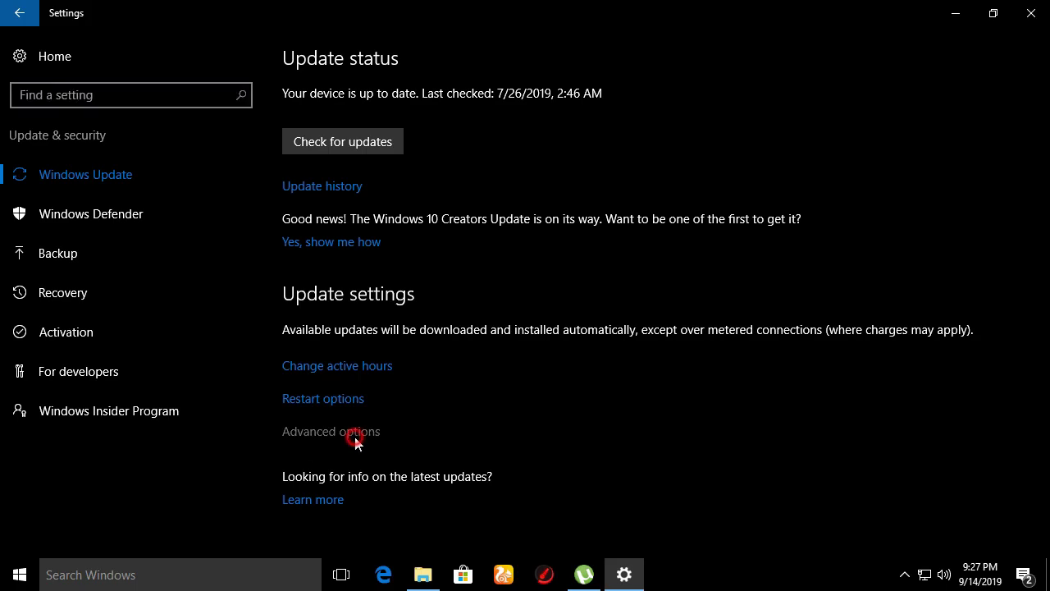
{"action": "left_click", "coordinate": [60, 335]}
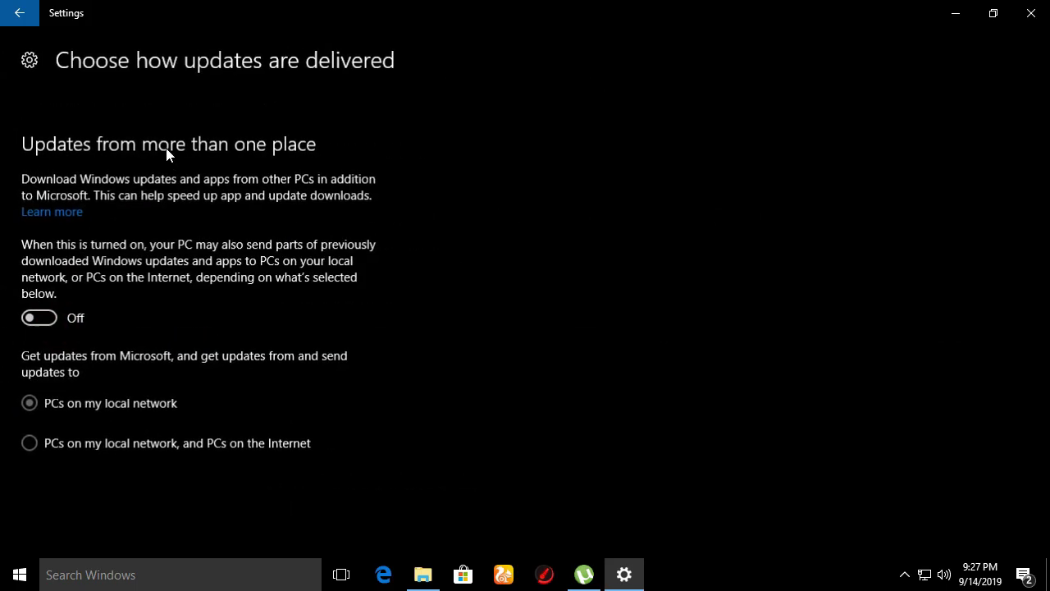
{"action": "left_click", "coordinate": [36, 320]}
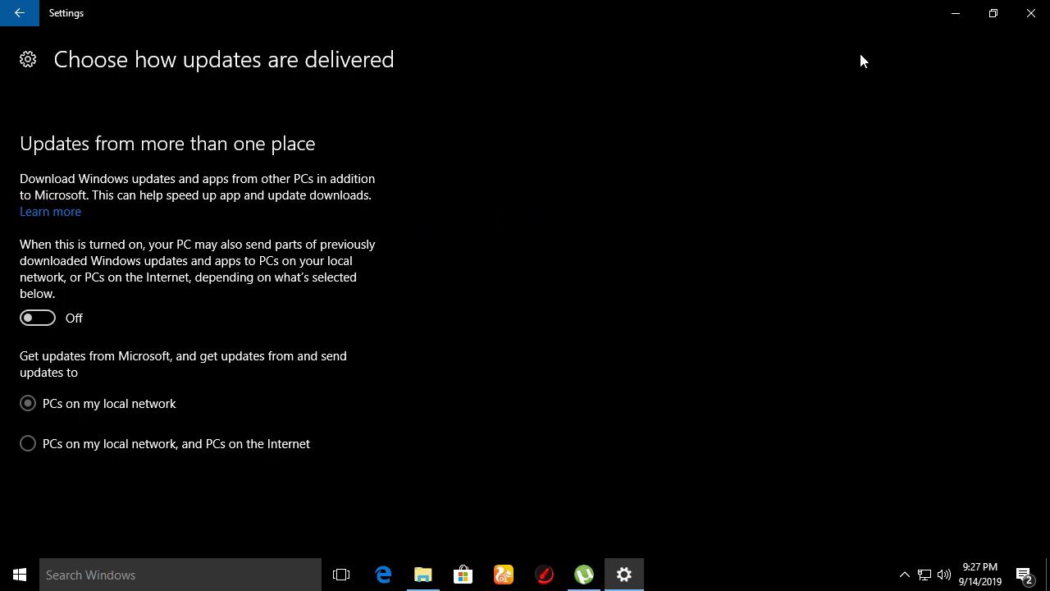
{"action": "left_click", "coordinate": [1031, 13]}
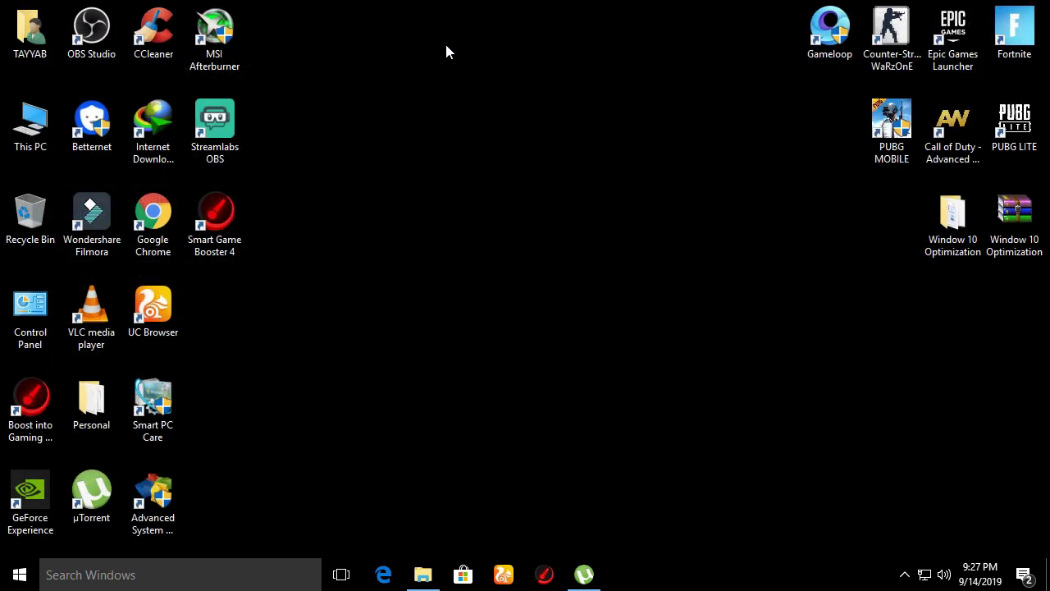
In the advanced system settings, set the visual effects to Adjust for best performance and close the system windows
{"action": "right_click", "coordinate": [15, 121]}
{"action": "left_click", "coordinate": [129, 306]}
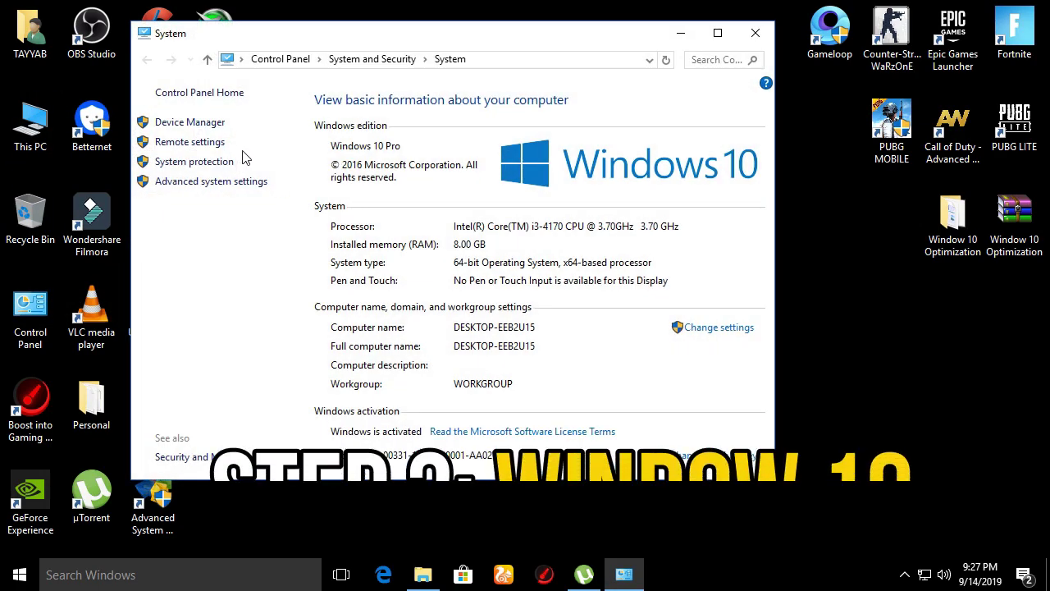
{"action": "left_click", "coordinate": [238, 181]}
{"action": "left_click_drag", "start_coordinate": [302, 135], "coordinate": [379, 44]}
{"action": "left_click", "coordinate": [481, 171]}
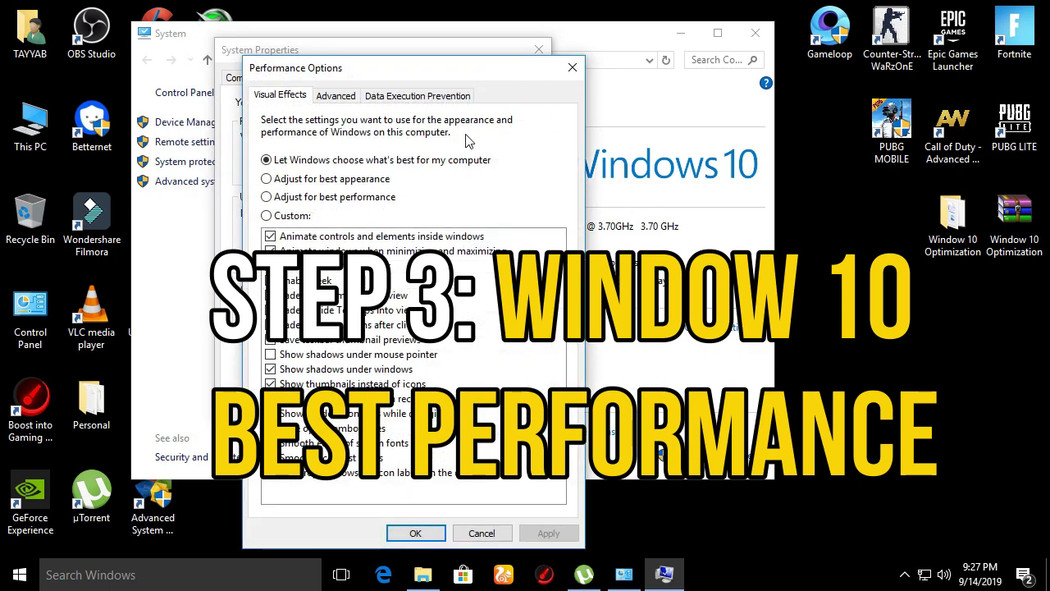
{"action": "left_click", "coordinate": [267, 197]}
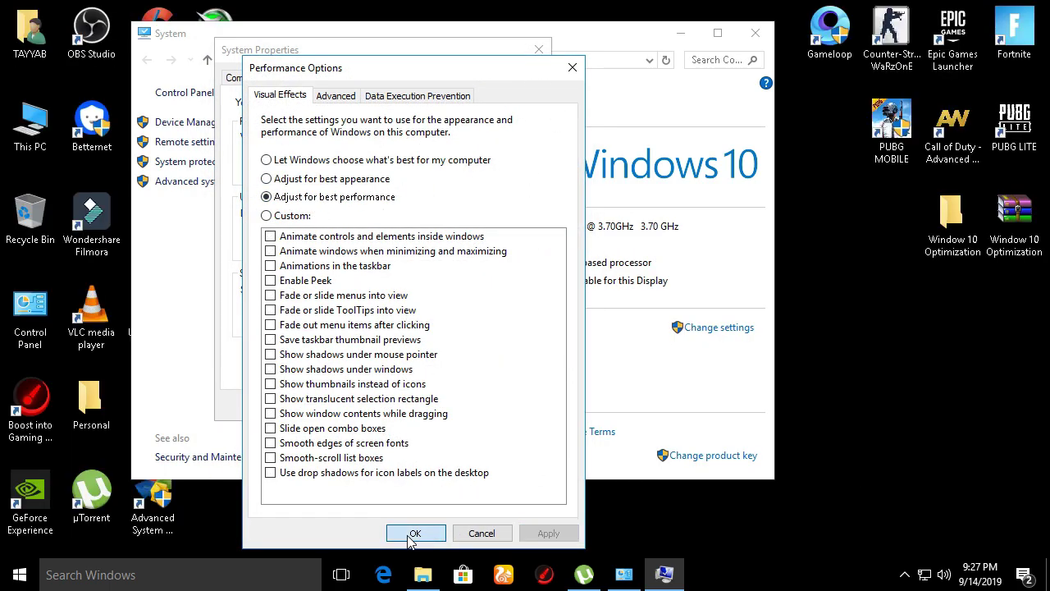
{"action": "left_click", "coordinate": [394, 407]}
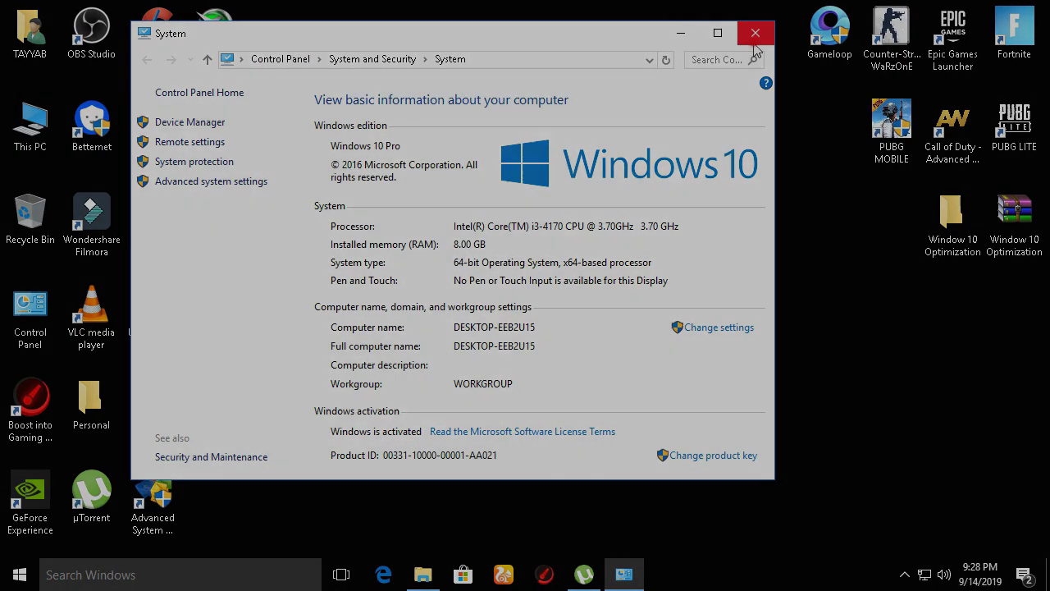
{"action": "left_click", "coordinate": [755, 35]}
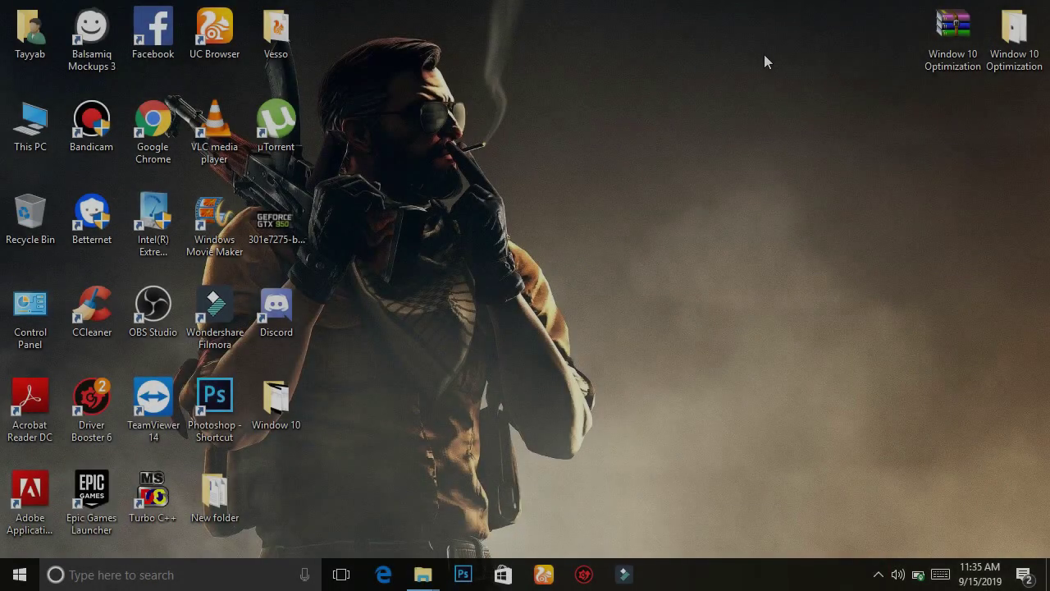
Refresh the desktop and start extracting the Window 10 Optimization archive there
{"action": "right_click", "coordinate": [764, 56]}
{"action": "left_click", "coordinate": [812, 100]}
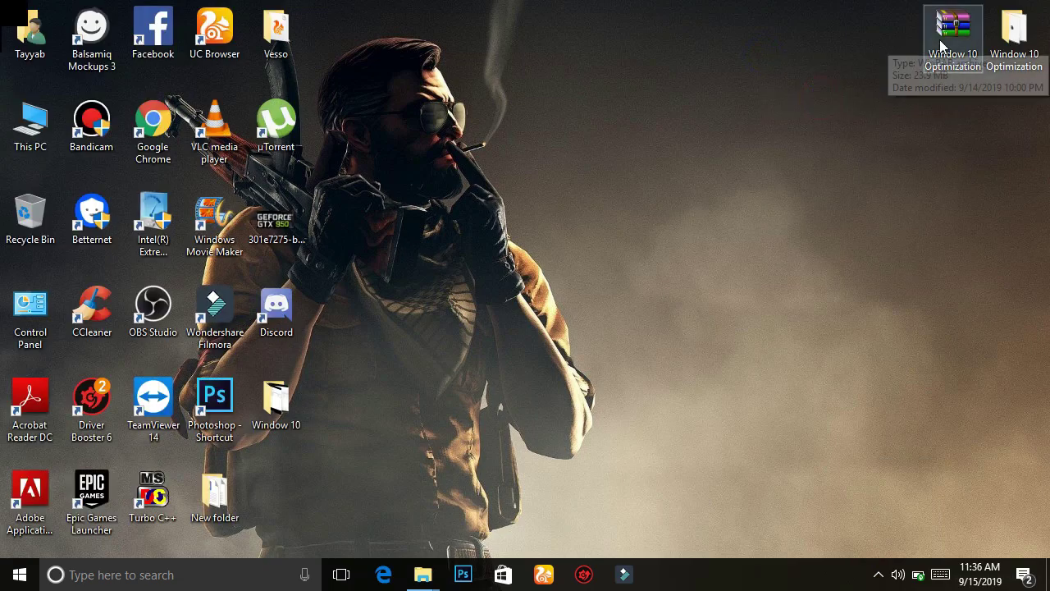
{"action": "right_click", "coordinate": [943, 37]}
{"action": "left_click", "coordinate": [893, 106]}
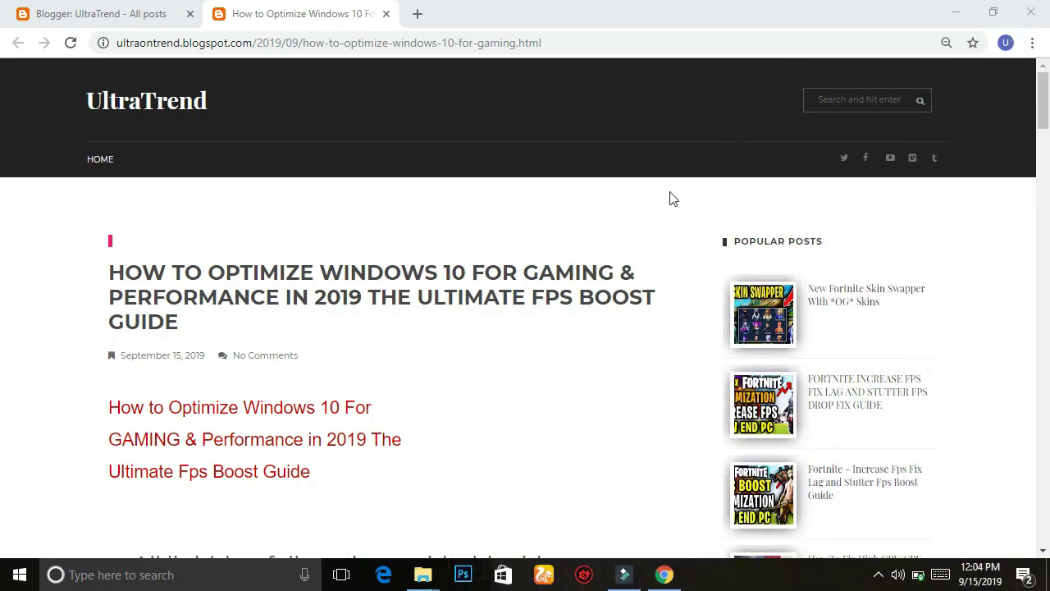
In Chrome, follow the link in the blog post on optimizing Windows 10, accept the cookies and solve the captcha
{"action": "scroll", "coordinate": [667, 196], "scroll_direction": "down", "scroll_amount": 6}
{"action": "left_click", "coordinate": [275, 202]}
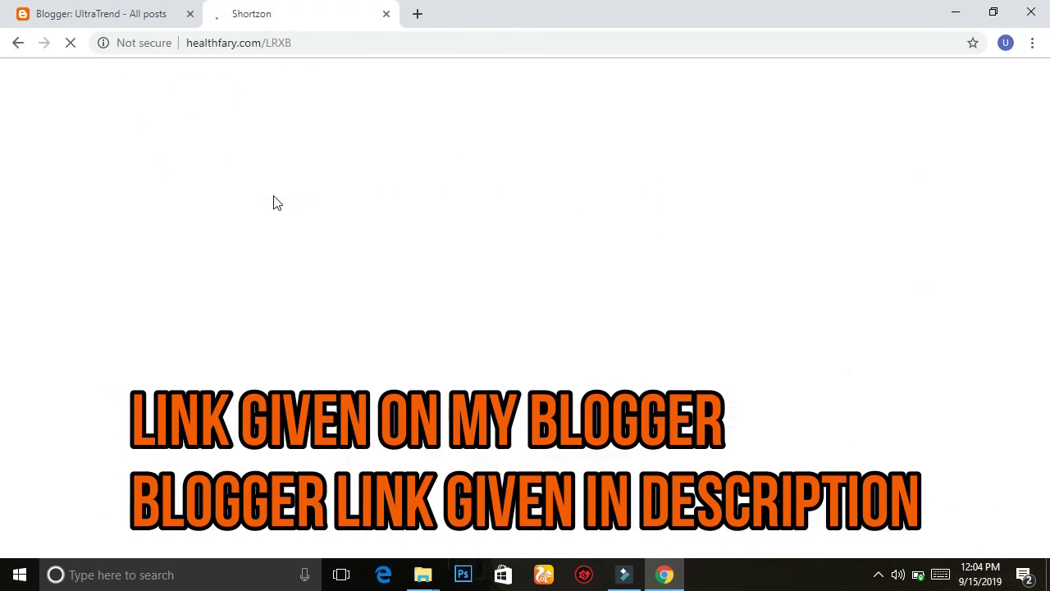
{"action": "scroll", "coordinate": [487, 201], "scroll_direction": "down", "scroll_amount": 3}
{"action": "scroll", "coordinate": [465, 229], "scroll_direction": "up", "scroll_amount": 2}
{"action": "left_click", "coordinate": [415, 250]}
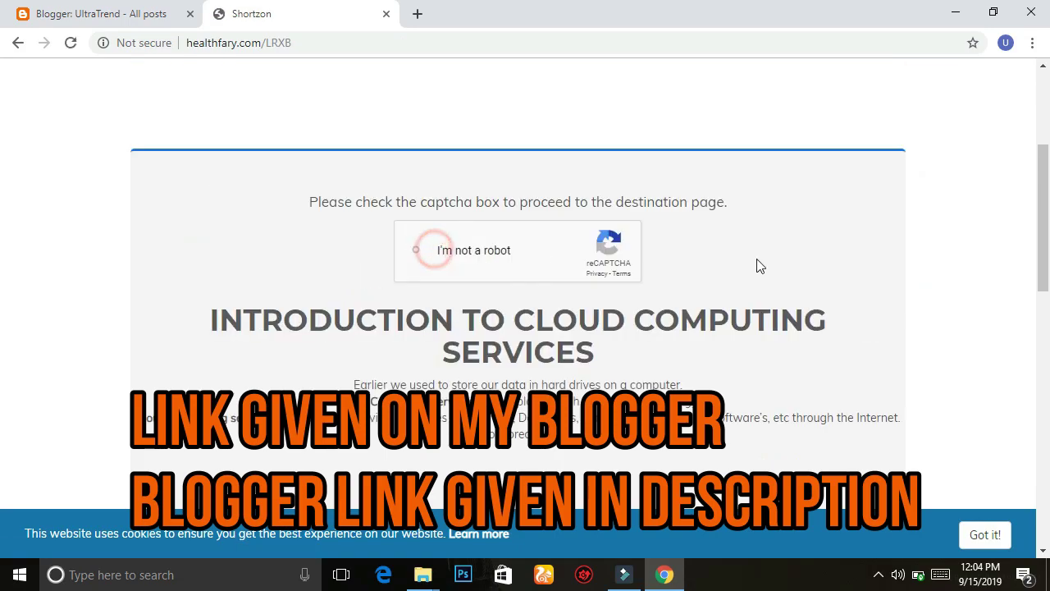
{"action": "left_click", "coordinate": [982, 534]}
{"action": "left_click", "coordinate": [578, 282]}
{"action": "left_click", "coordinate": [638, 287]}
{"action": "left_click", "coordinate": [579, 215]}
{"action": "left_click", "coordinate": [638, 212]}
{"action": "left_click", "coordinate": [730, 517]}
Continue past the captcha page, wait out the countdown and open the destination link
{"action": "scroll", "coordinate": [678, 380], "scroll_direction": "down", "scroll_amount": 5}
{"action": "left_click", "coordinate": [528, 146]}
{"action": "scroll", "coordinate": [528, 151], "scroll_direction": "down", "scroll_amount": 3}
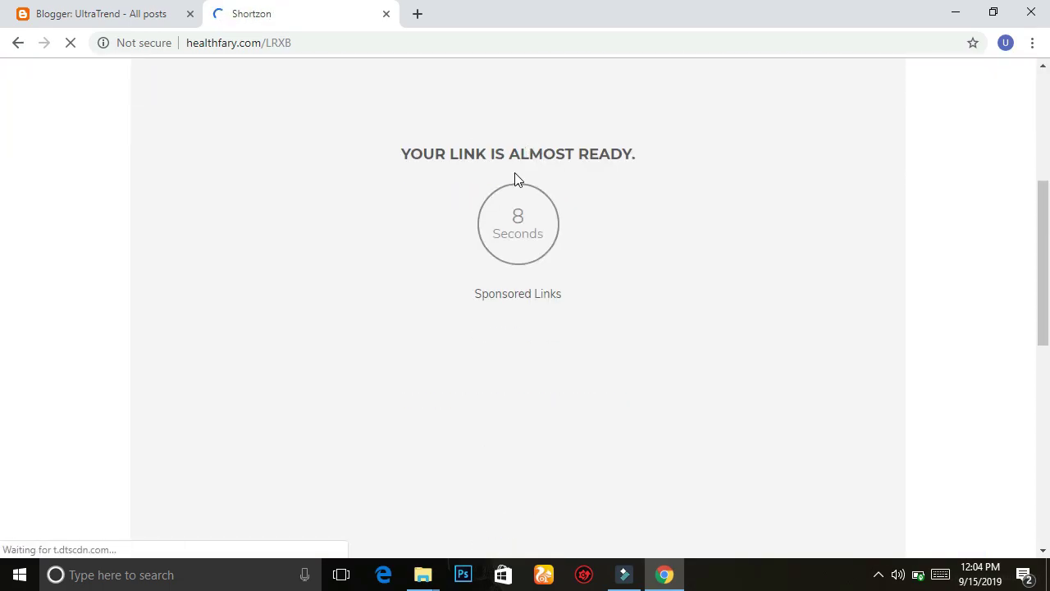
{"action": "scroll", "coordinate": [435, 237], "scroll_direction": "down", "scroll_amount": 1}
{"action": "left_click", "coordinate": [537, 141]}
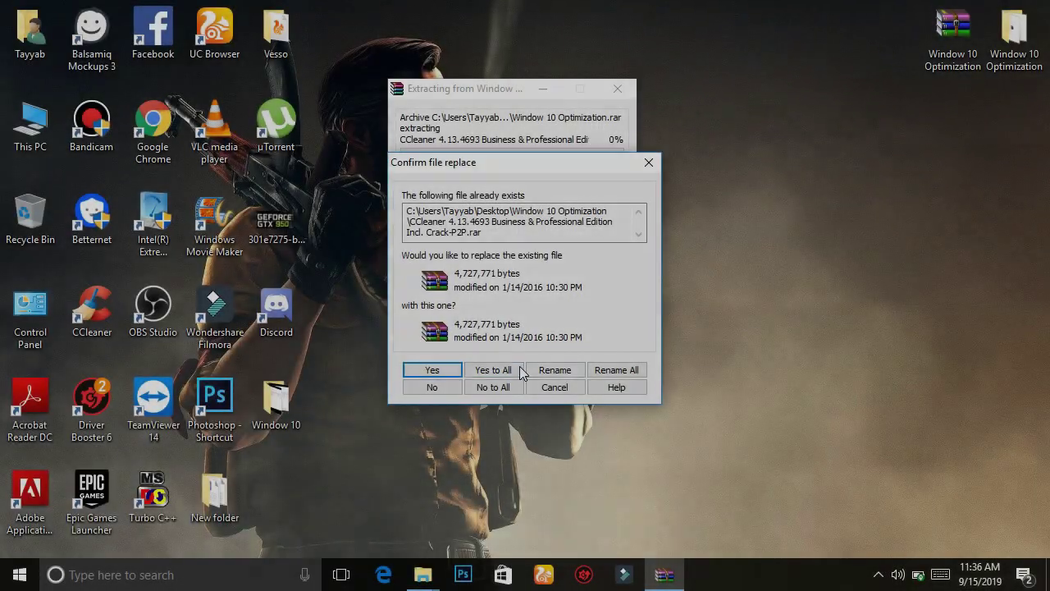
Replace all existing files in the extraction and open the Regedit document from the Window 10 Optimization folder
{"action": "left_click", "coordinate": [517, 369]}
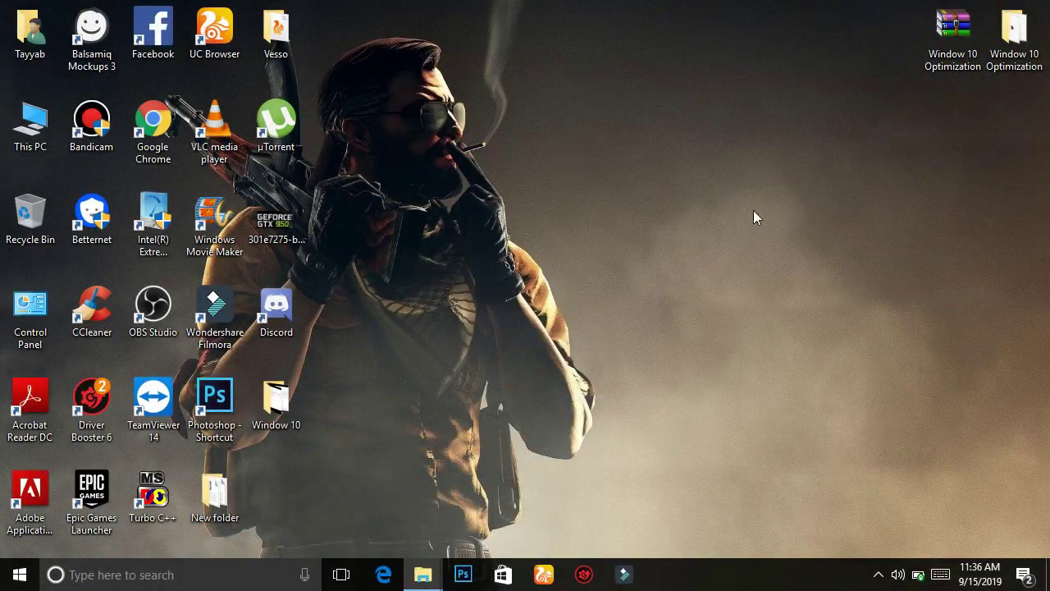
{"action": "double_click", "coordinate": [1013, 37]}
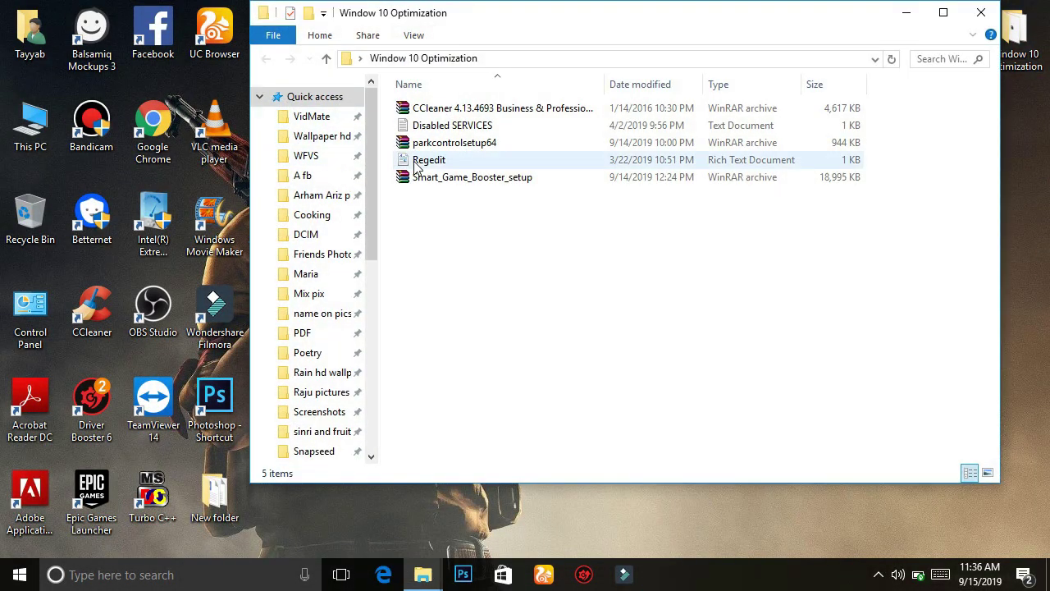
{"action": "double_click", "coordinate": [426, 161]}
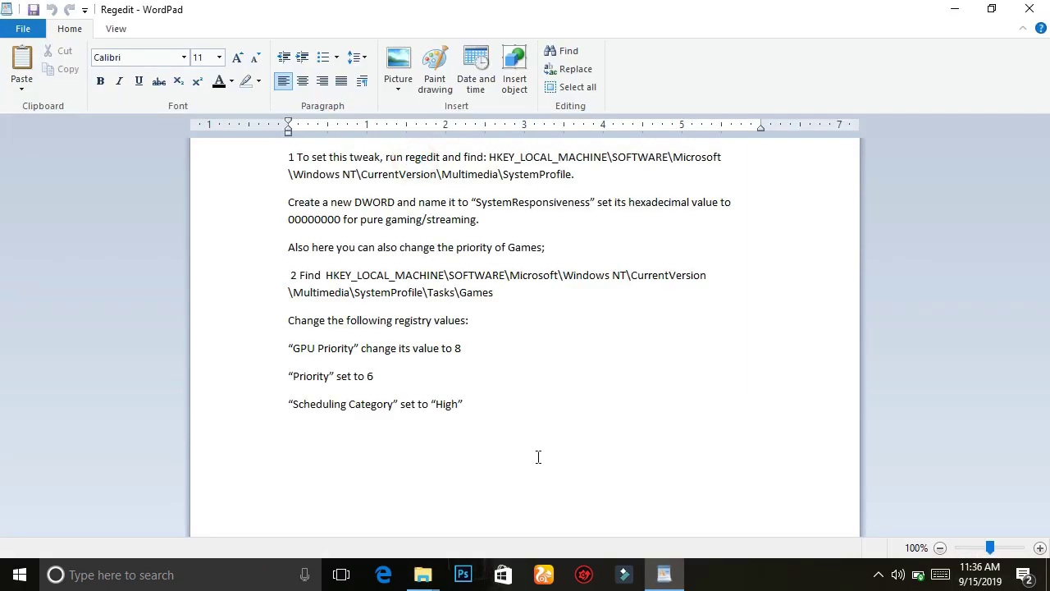
Review the registry tweak instructions in the Regedit document and close it
{"action": "left_click", "coordinate": [536, 456]}
{"action": "key", "text": "ctrl+a"}
{"action": "left_click", "coordinate": [588, 461]}
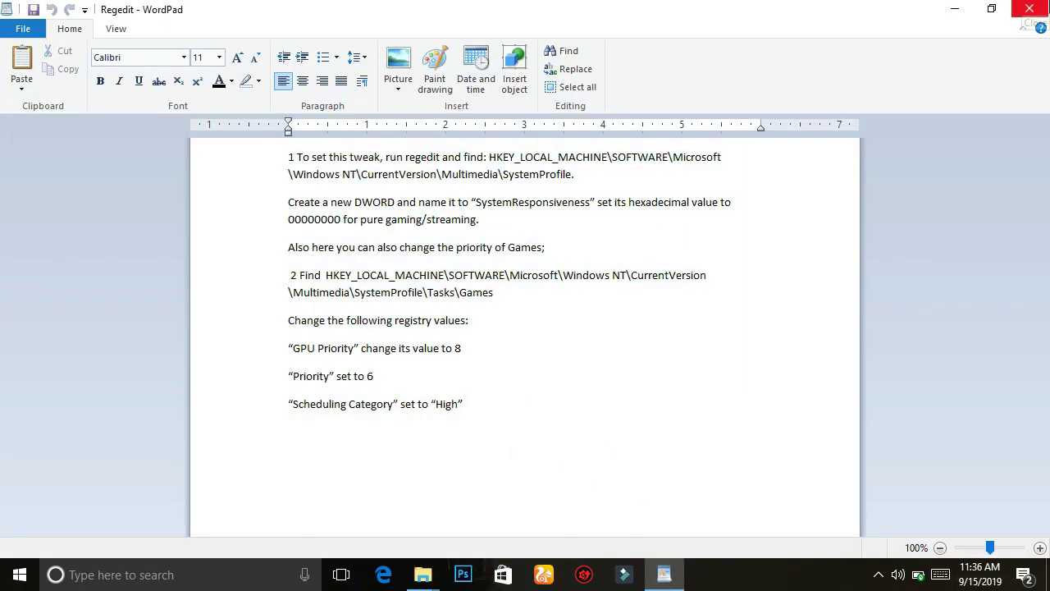
{"action": "left_click", "coordinate": [1029, 9]}
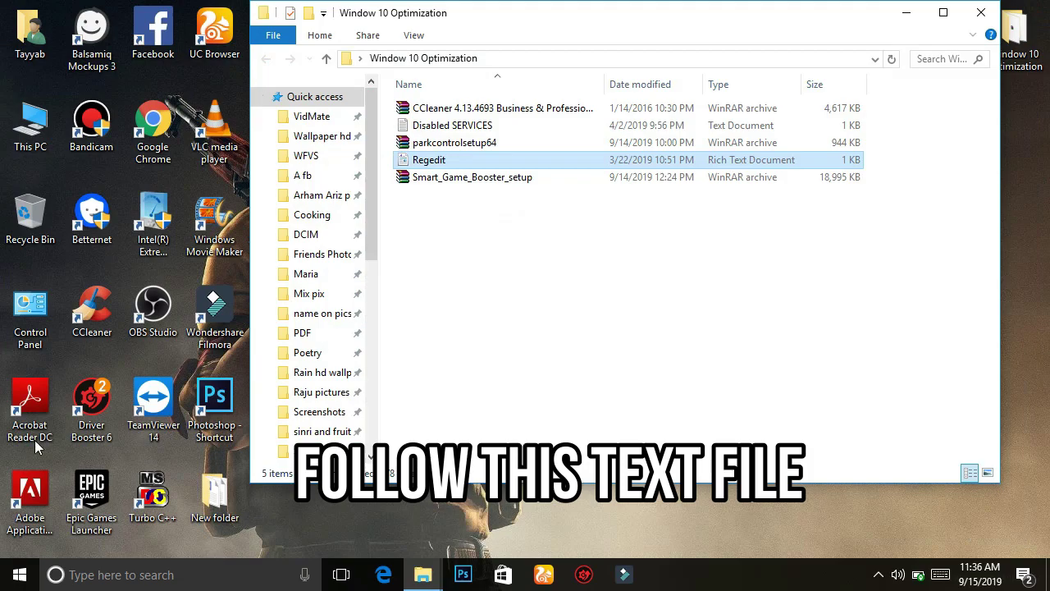
Open the Run dialog and launch the Registry Editor with the command regedit
{"action": "left_click", "coordinate": [150, 582]}
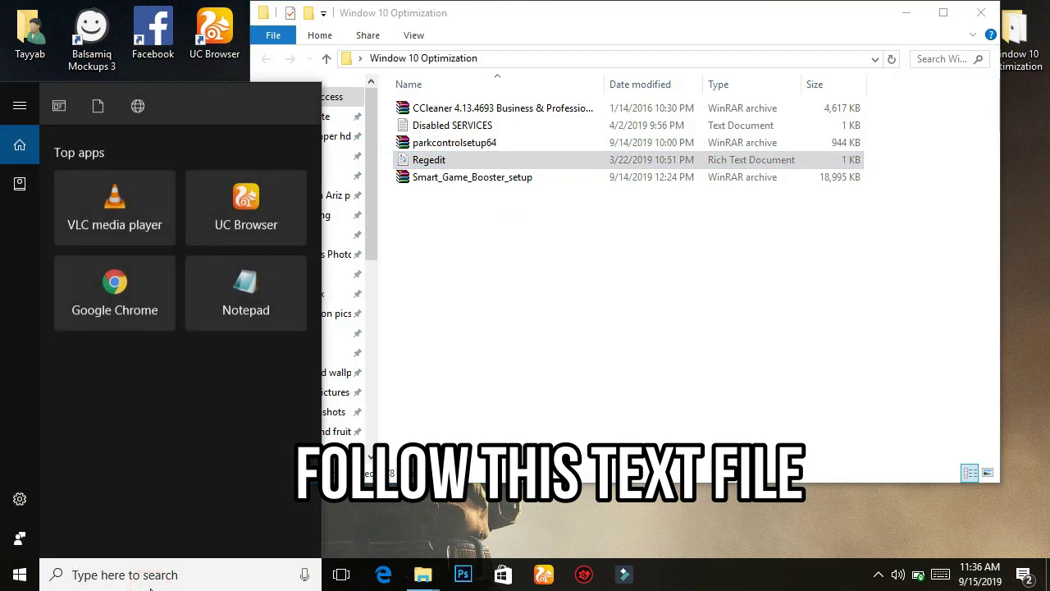
{"action": "type", "text": "run"}
{"action": "key", "text": "Return"}
{"action": "type", "text": "regedit"}
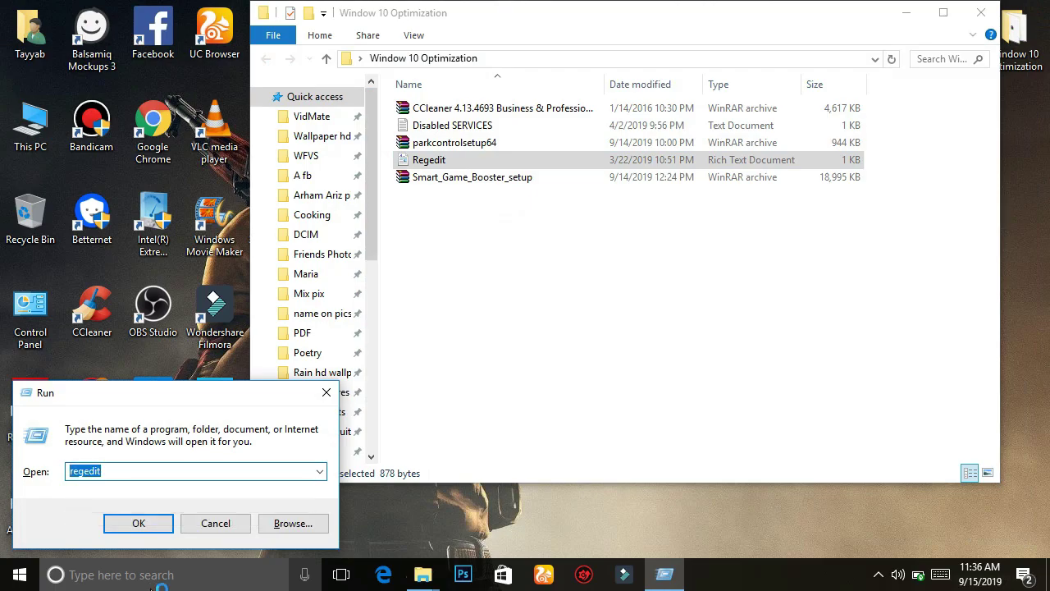
{"action": "key", "text": "Return"}
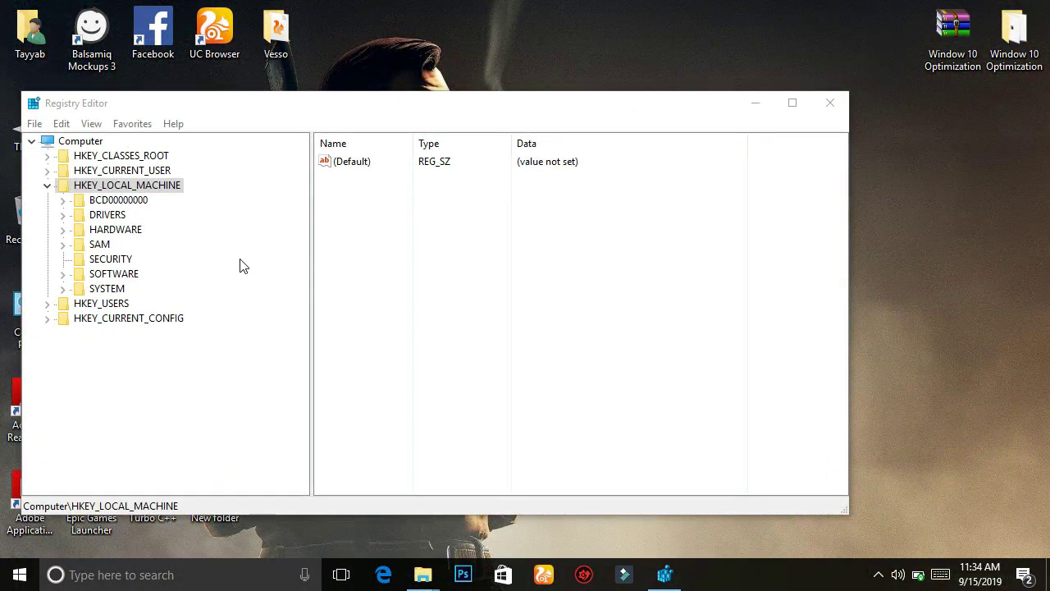
Expand the registry tree to HKEY_LOCAL_MACHINE\SOFTWARE\Microsoft and select the Microsoft key
{"action": "left_click", "coordinate": [239, 260]}
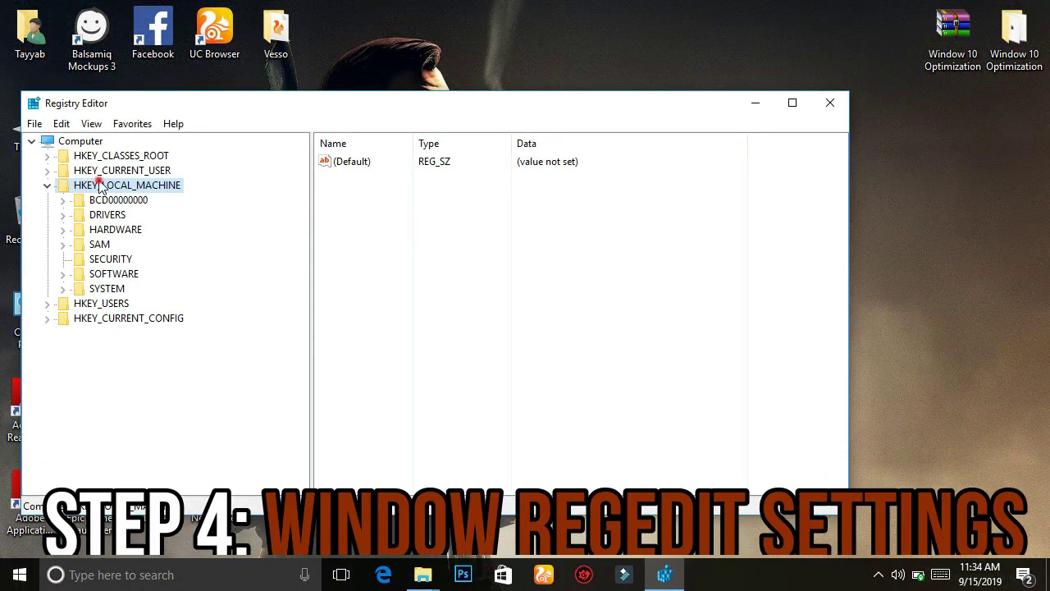
{"action": "left_click", "coordinate": [114, 277]}
{"action": "left_click", "coordinate": [63, 274]}
{"action": "scroll", "coordinate": [63, 274], "scroll_direction": "down", "scroll_amount": 5}
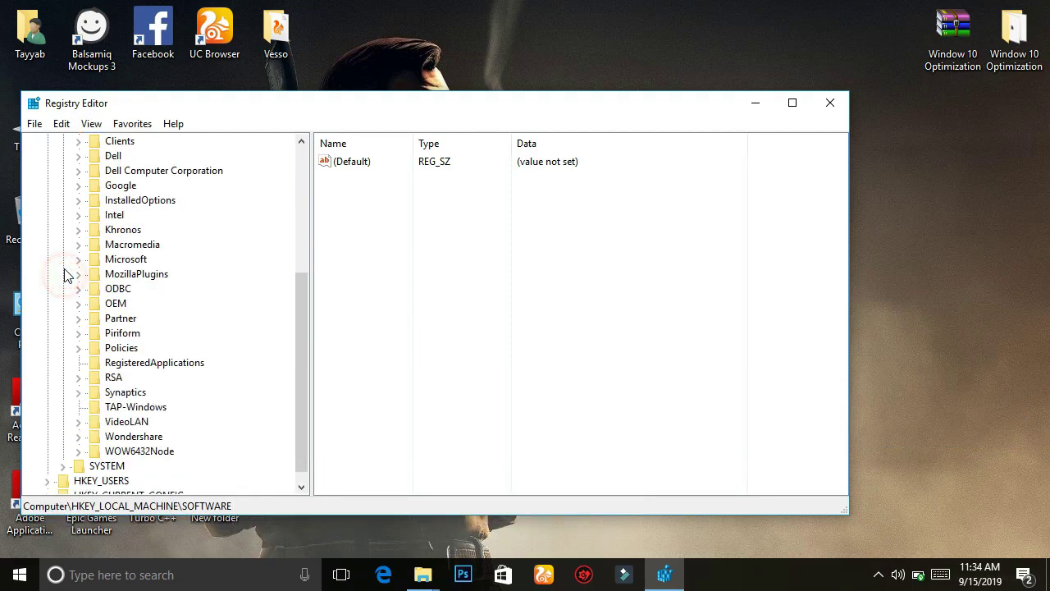
{"action": "scroll", "coordinate": [100, 307], "scroll_direction": "up", "scroll_amount": 1}
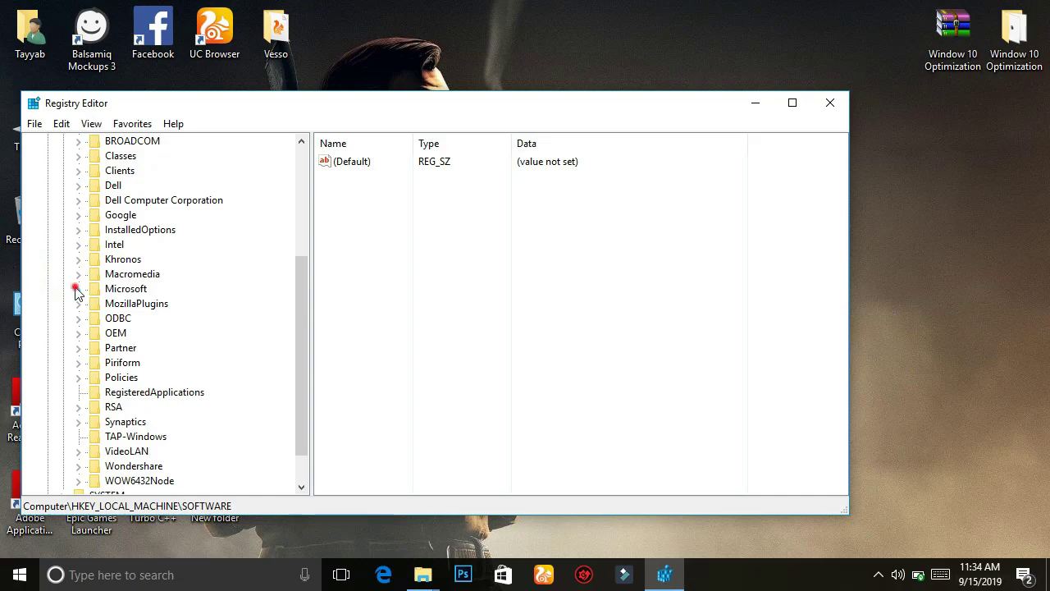
{"action": "left_click", "coordinate": [77, 289]}
{"action": "left_click", "coordinate": [125, 141]}
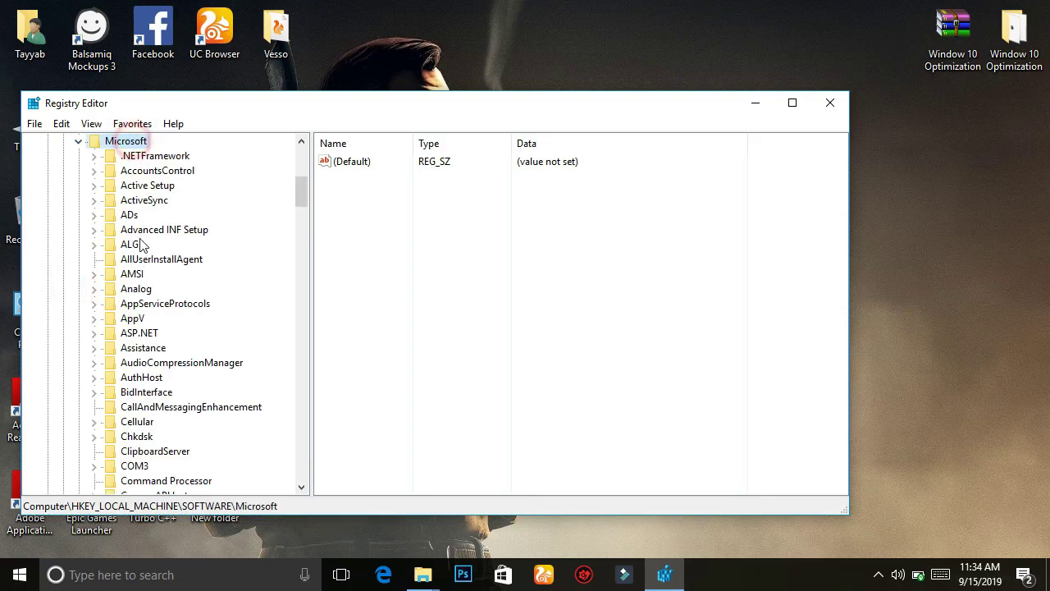
Find the Windows NT key under Microsoft and expand its CurrentVersion subkey
{"action": "scroll", "coordinate": [140, 243], "scroll_direction": "down", "scroll_amount": 20}
{"action": "scroll", "coordinate": [135, 235], "scroll_direction": "down", "scroll_amount": 20}
{"action": "scroll", "coordinate": [144, 215], "scroll_direction": "up", "scroll_amount": 3}
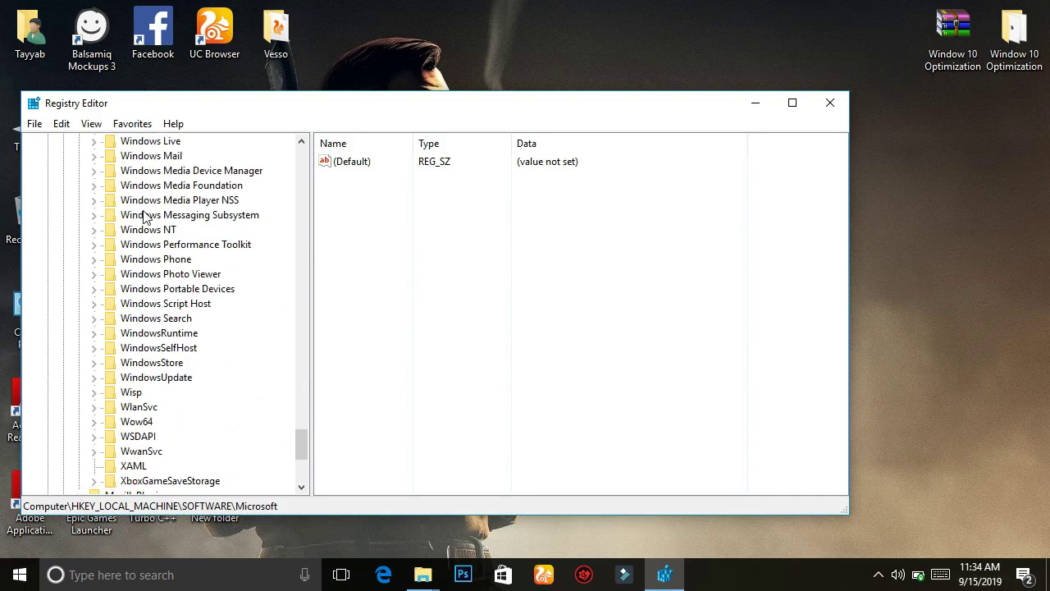
{"action": "double_click", "coordinate": [152, 231]}
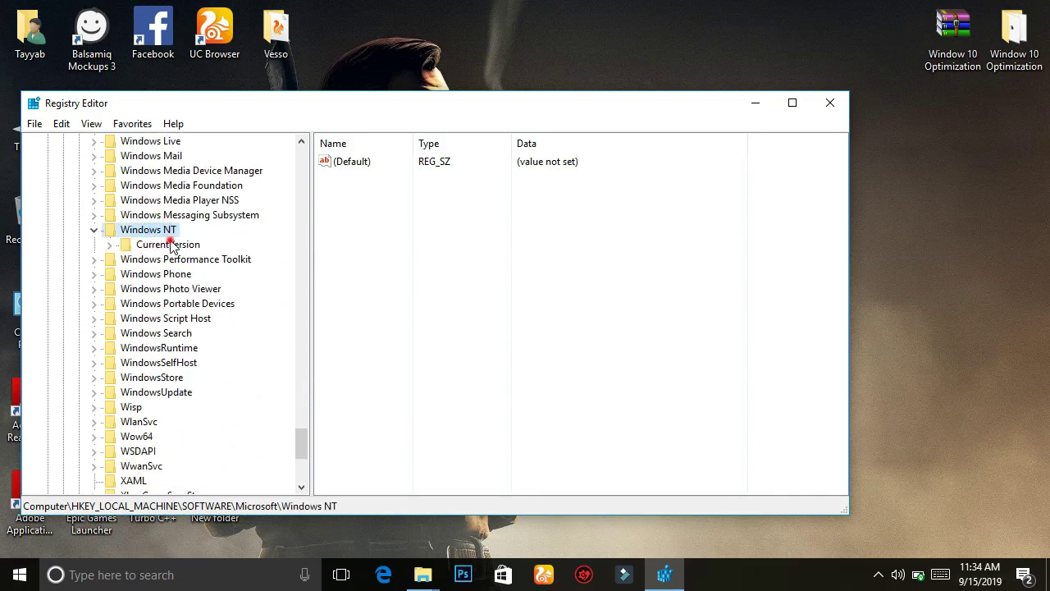
{"action": "left_click", "coordinate": [170, 245]}
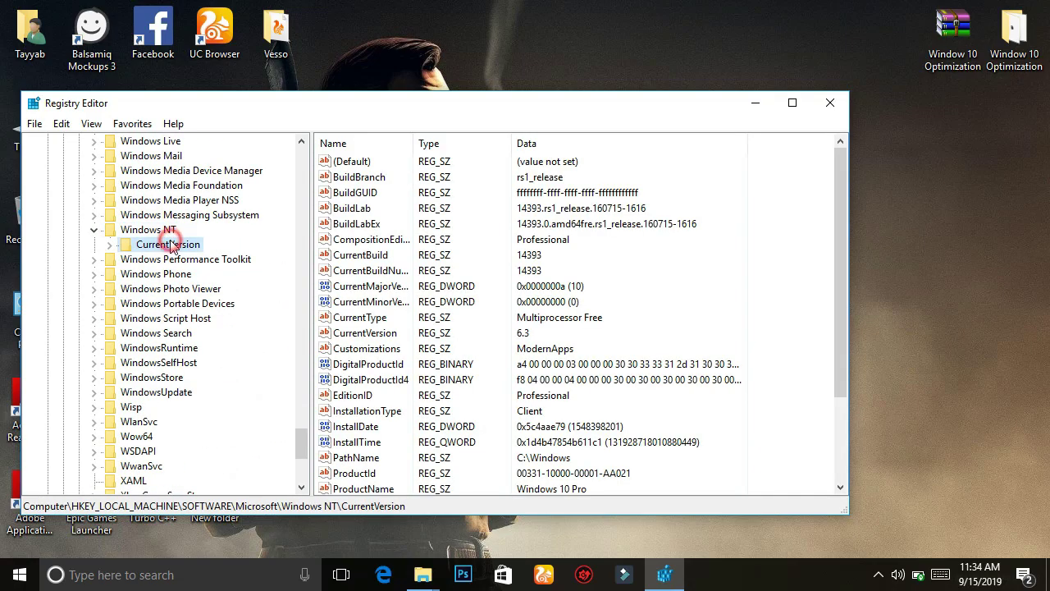
{"action": "left_click", "coordinate": [109, 245]}
Locate the Multimedia key under CurrentVersion, expand it and open its SystemProfile subkey
{"action": "scroll", "coordinate": [164, 215], "scroll_direction": "down", "scroll_amount": 15}
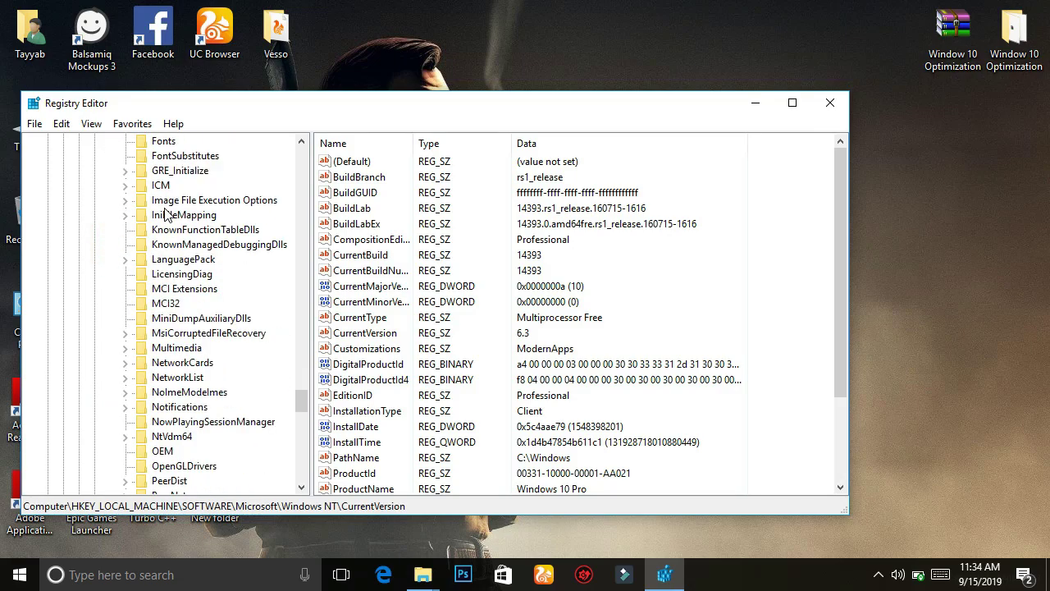
{"action": "scroll", "coordinate": [164, 215], "scroll_direction": "down", "scroll_amount": 9}
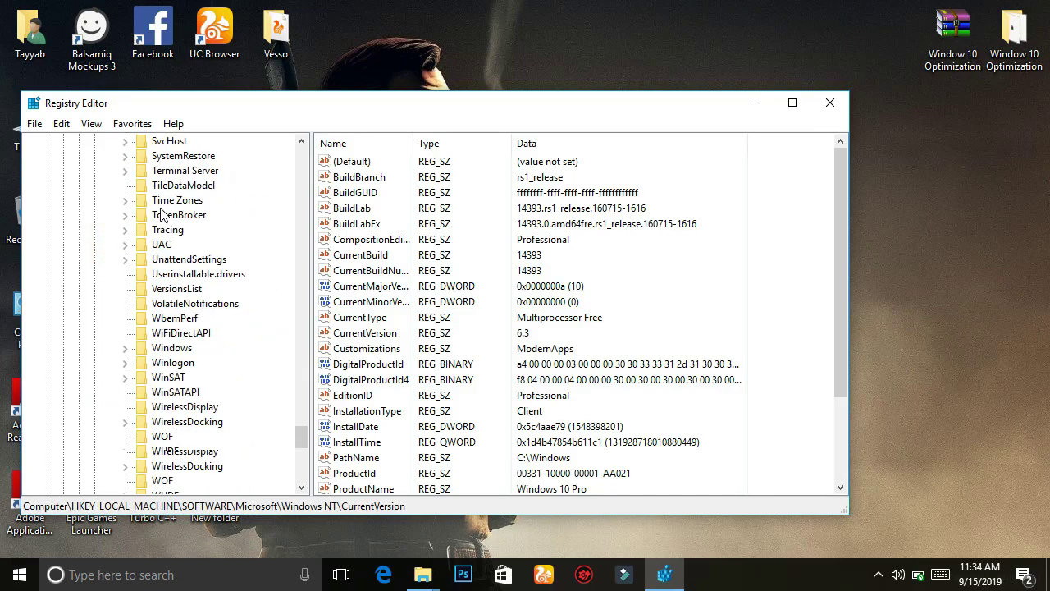
{"action": "scroll", "coordinate": [162, 213], "scroll_direction": "up", "scroll_amount": 8}
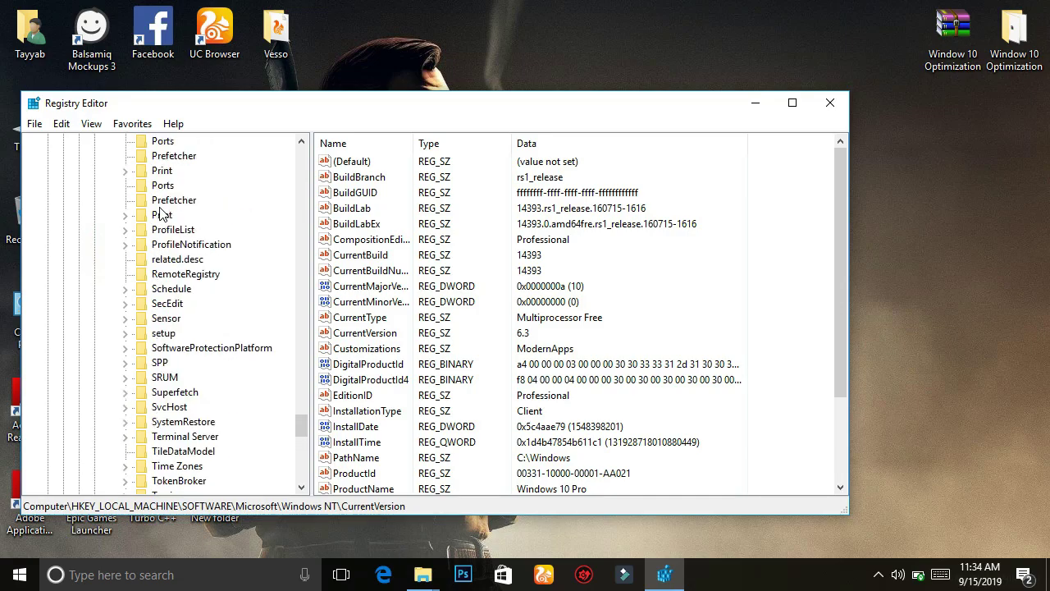
{"action": "scroll", "coordinate": [162, 214], "scroll_direction": "up", "scroll_amount": 3}
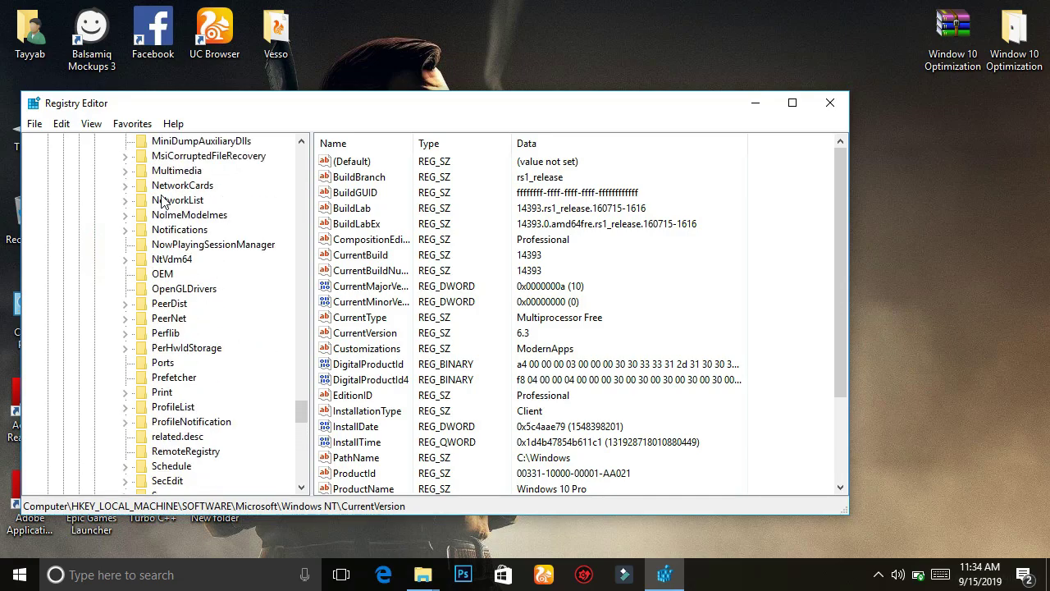
{"action": "left_click", "coordinate": [125, 171]}
{"action": "left_click", "coordinate": [172, 170]}
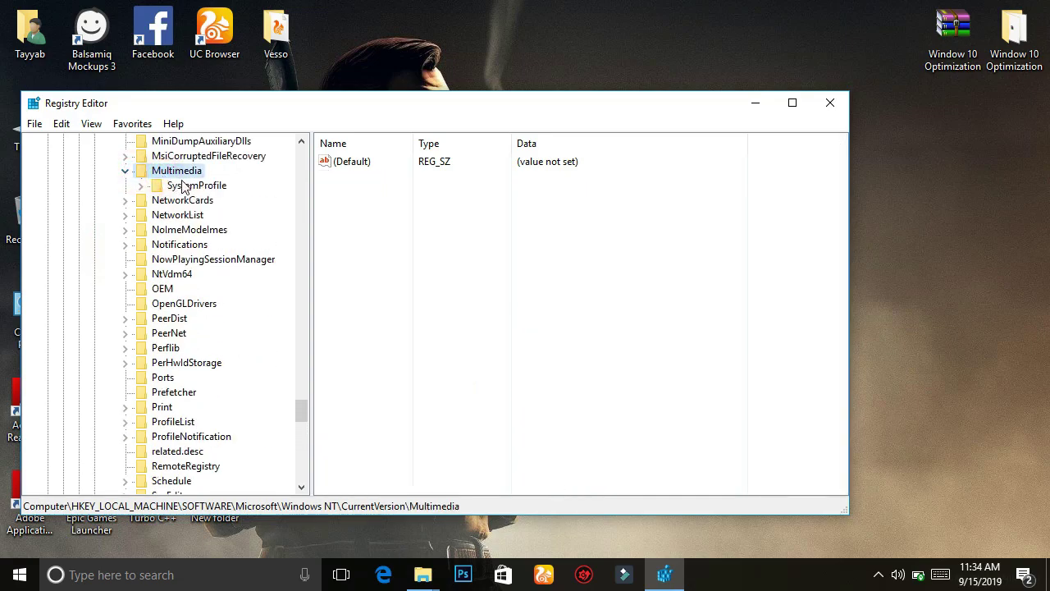
{"action": "left_click", "coordinate": [184, 184]}
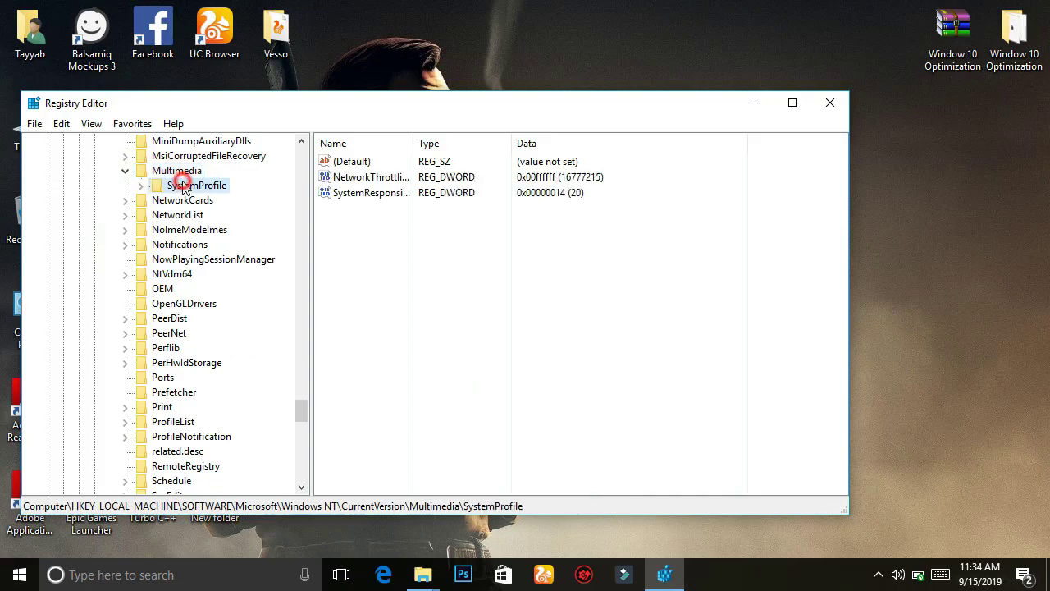
Set the SystemResponsiveness value of the SystemProfile key to hexadecimal 00000000
{"action": "double_click", "coordinate": [379, 192]}
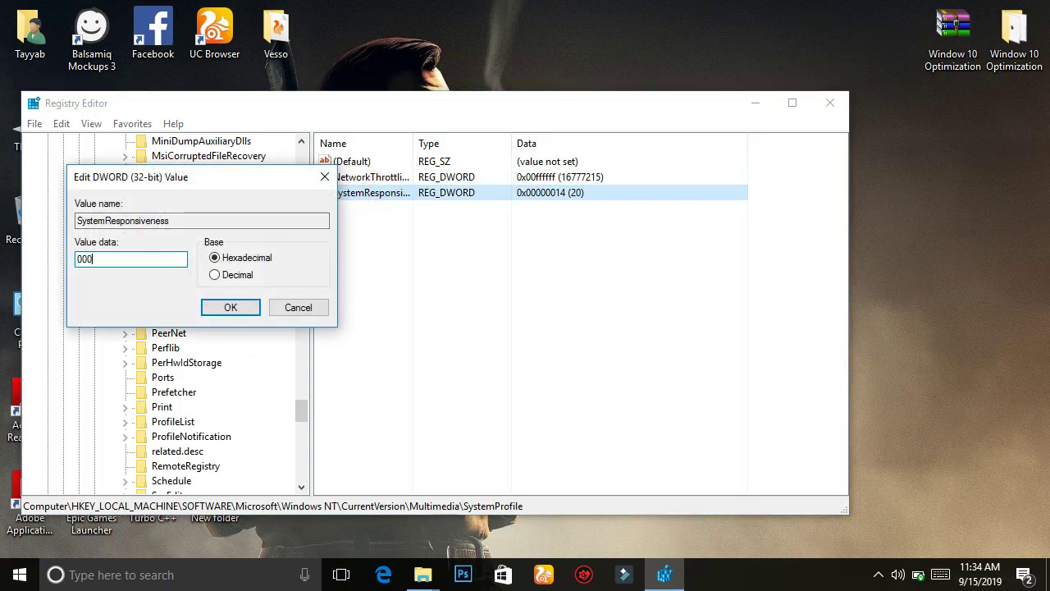
{"action": "type", "text": "00000000"}
{"action": "left_click", "coordinate": [231, 306]}
Set the NetworkThrottlingIndex value of the SystemProfile key to hexadecimal fffffff
{"action": "left_click", "coordinate": [387, 178]}
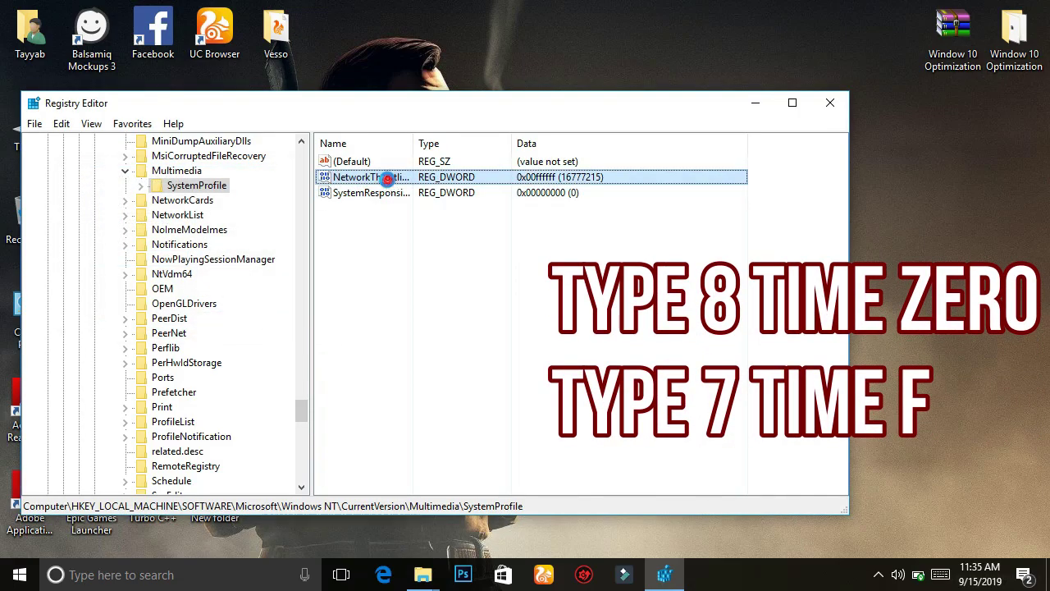
{"action": "double_click", "coordinate": [387, 178]}
{"action": "type", "text": "fff"}
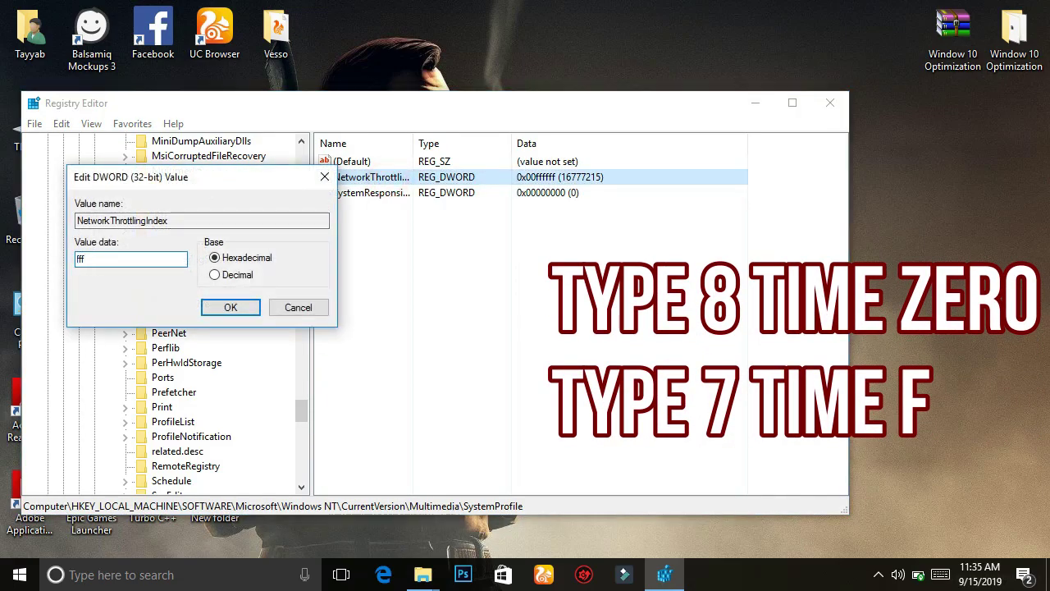
{"action": "type", "text": "ffff"}
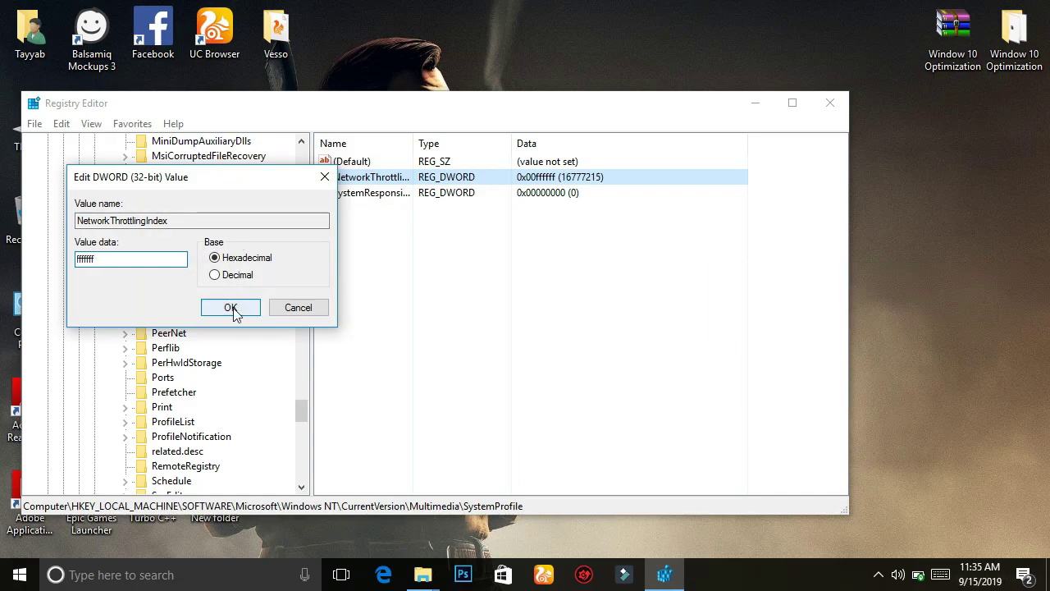
{"action": "left_click", "coordinate": [231, 307]}
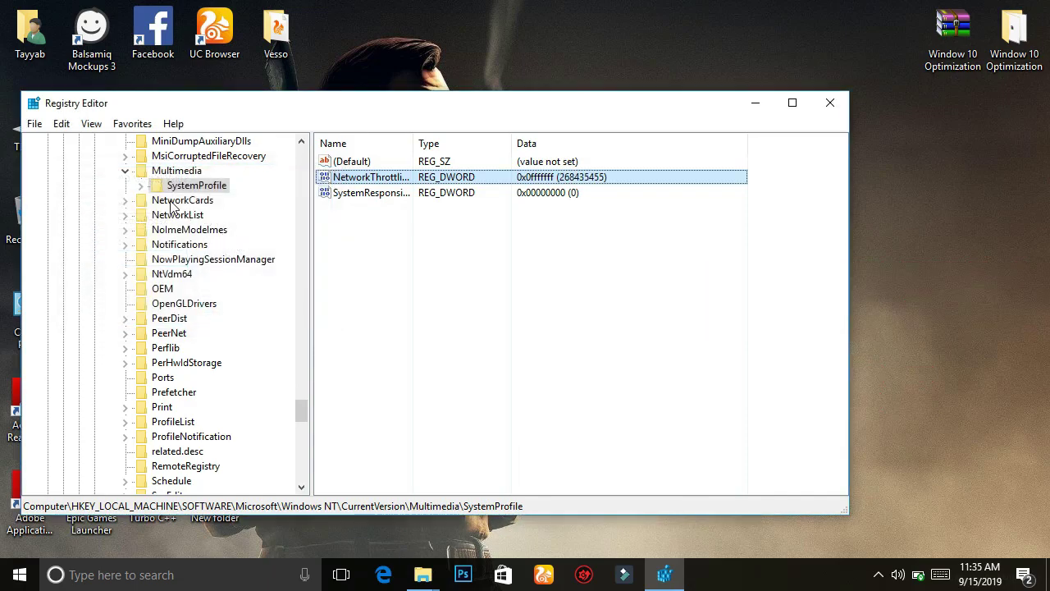
Expand SystemProfile and its Tasks subkey, and open the Games key
{"action": "left_click", "coordinate": [142, 186]}
{"action": "left_click", "coordinate": [156, 200]}
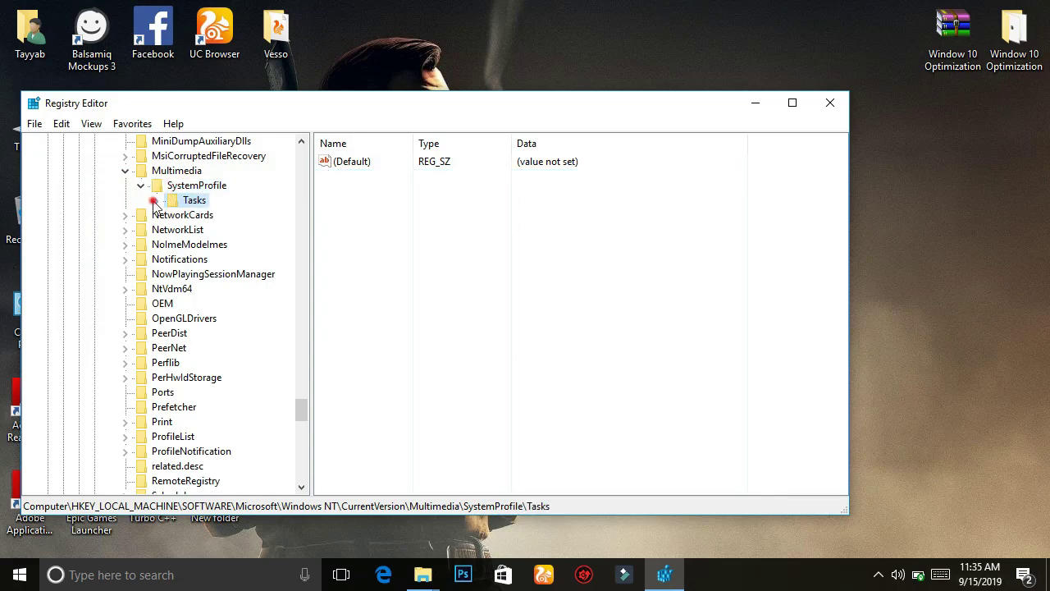
{"action": "left_click", "coordinate": [156, 201]}
{"action": "left_click", "coordinate": [194, 258]}
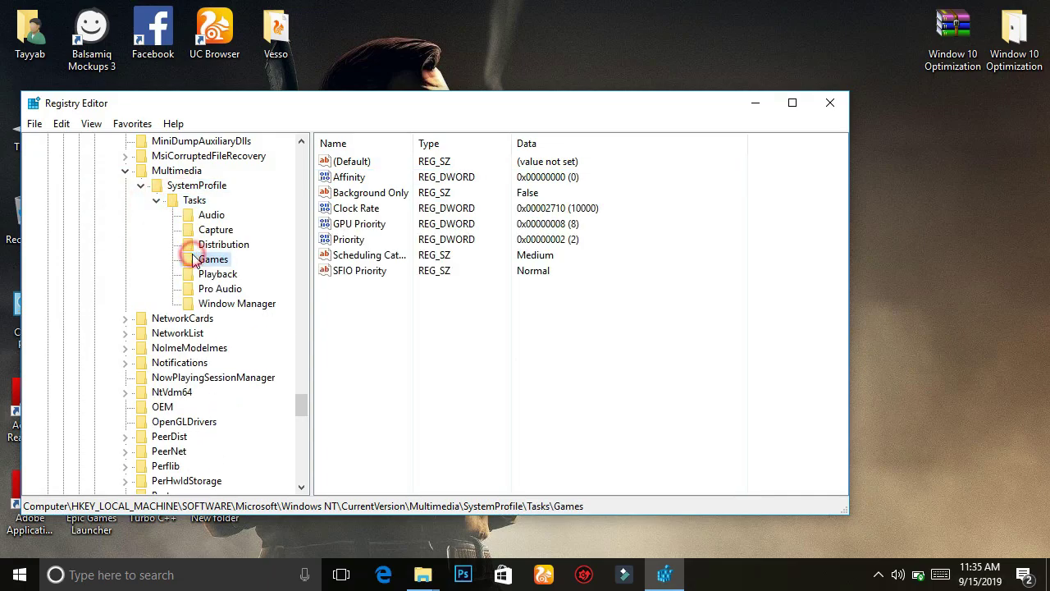
In the Games key, confirm GPU Priority at 8 and set Priority to 6
{"action": "double_click", "coordinate": [386, 226]}
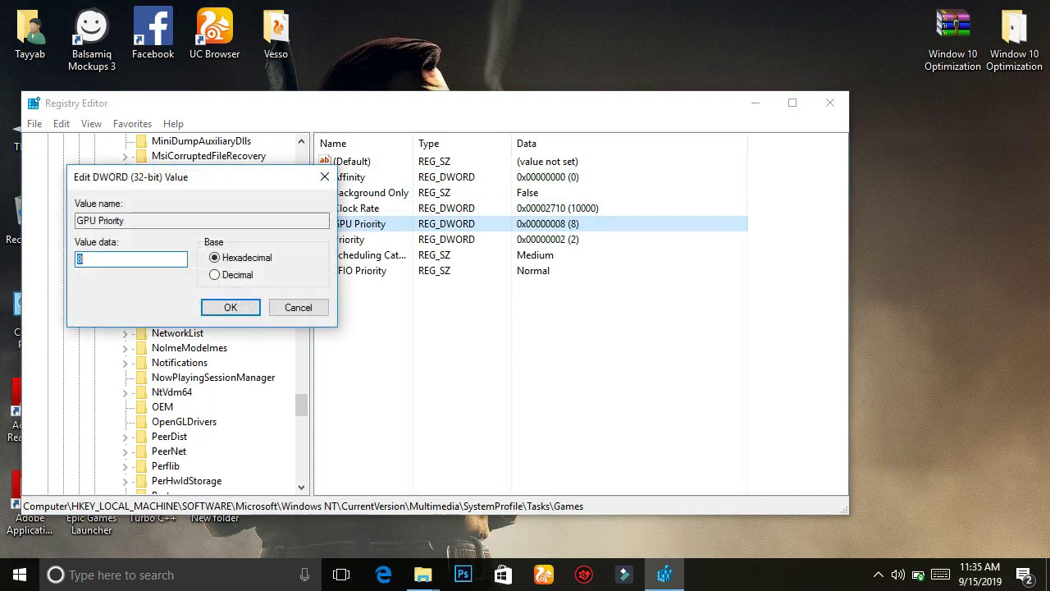
{"action": "left_click", "coordinate": [229, 305]}
{"action": "left_click", "coordinate": [360, 239]}
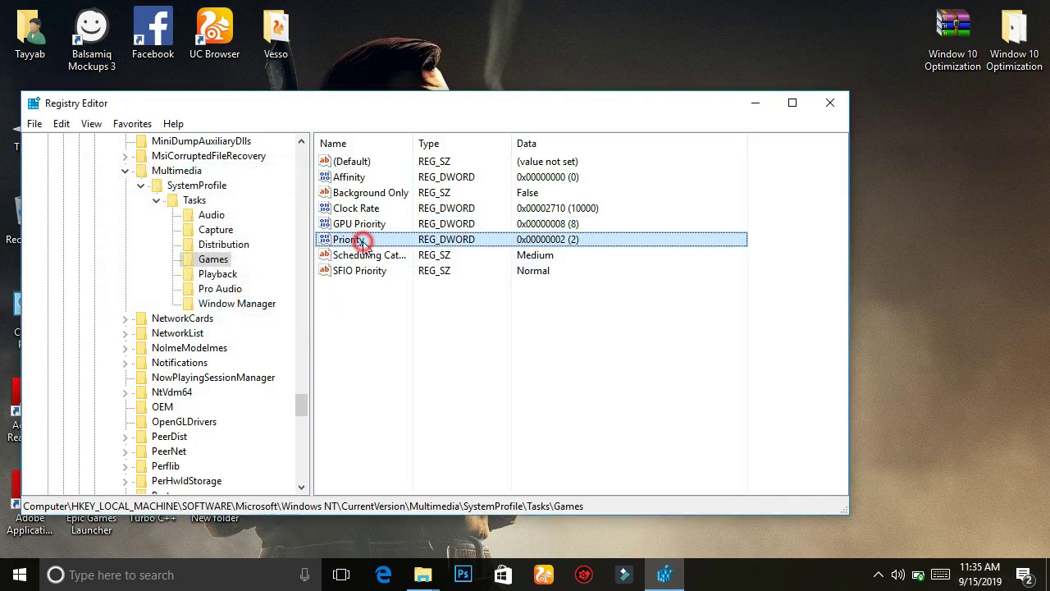
{"action": "double_click", "coordinate": [336, 239]}
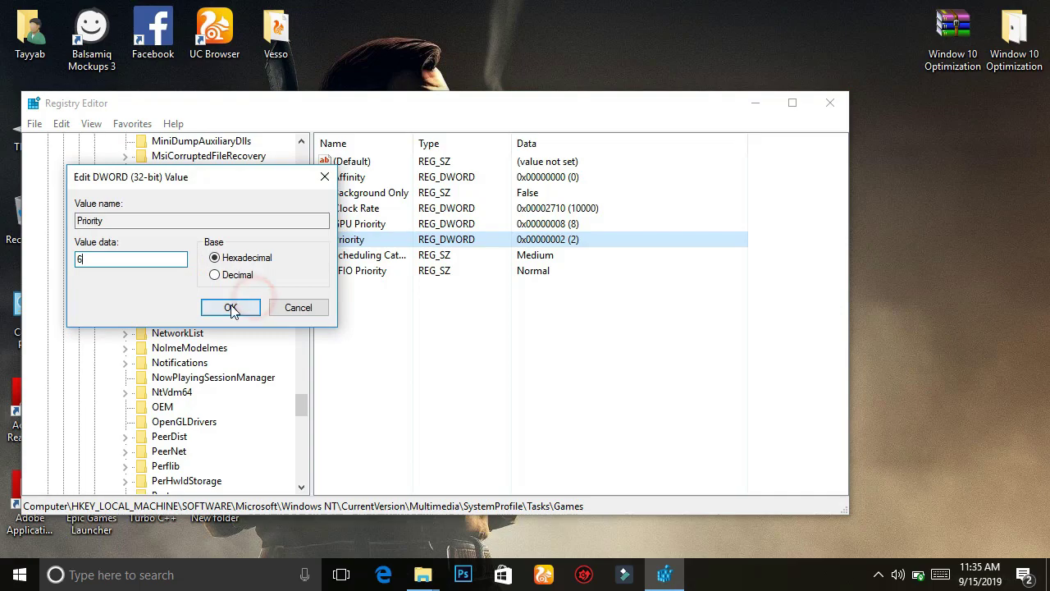
{"action": "left_click", "coordinate": [230, 307]}
Set the Scheduling Category of the Games key to High and close the Registry Editor
{"action": "double_click", "coordinate": [367, 256]}
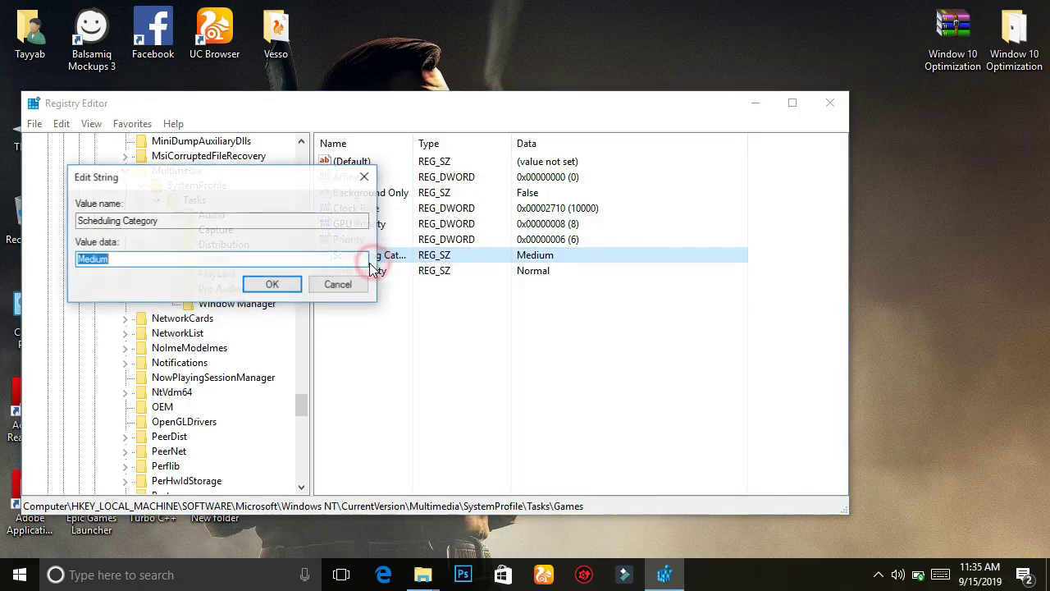
{"action": "type", "text": "High"}
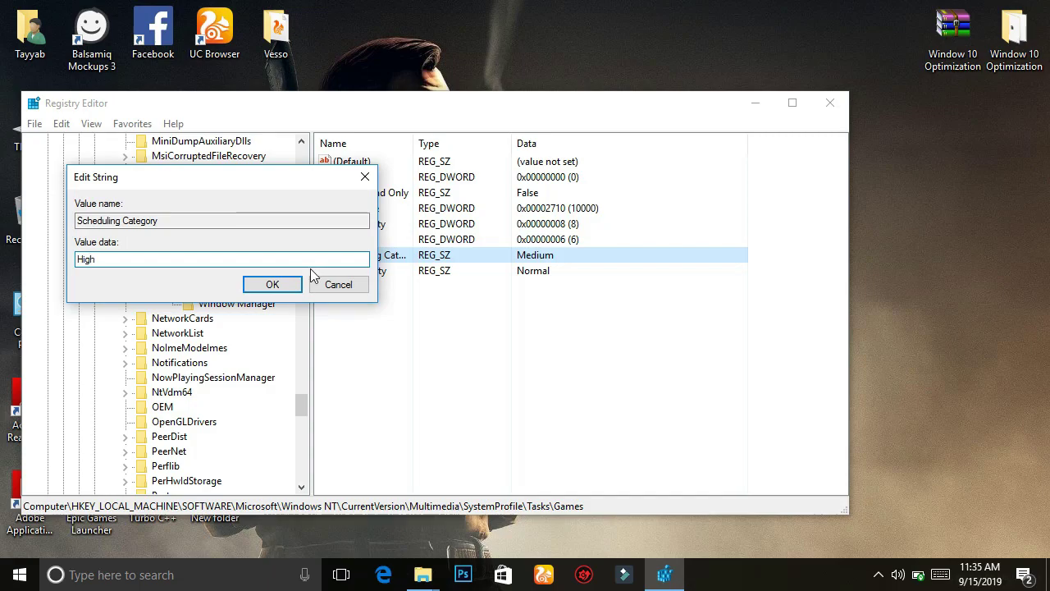
{"action": "left_click", "coordinate": [271, 284]}
{"action": "left_click", "coordinate": [687, 320]}
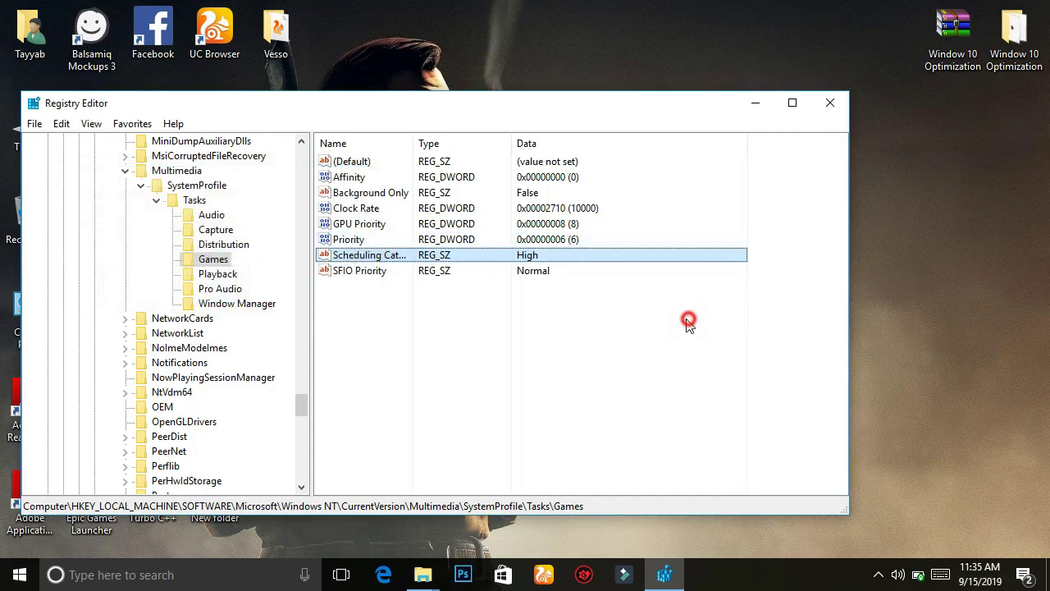
{"action": "left_click", "coordinate": [831, 104]}
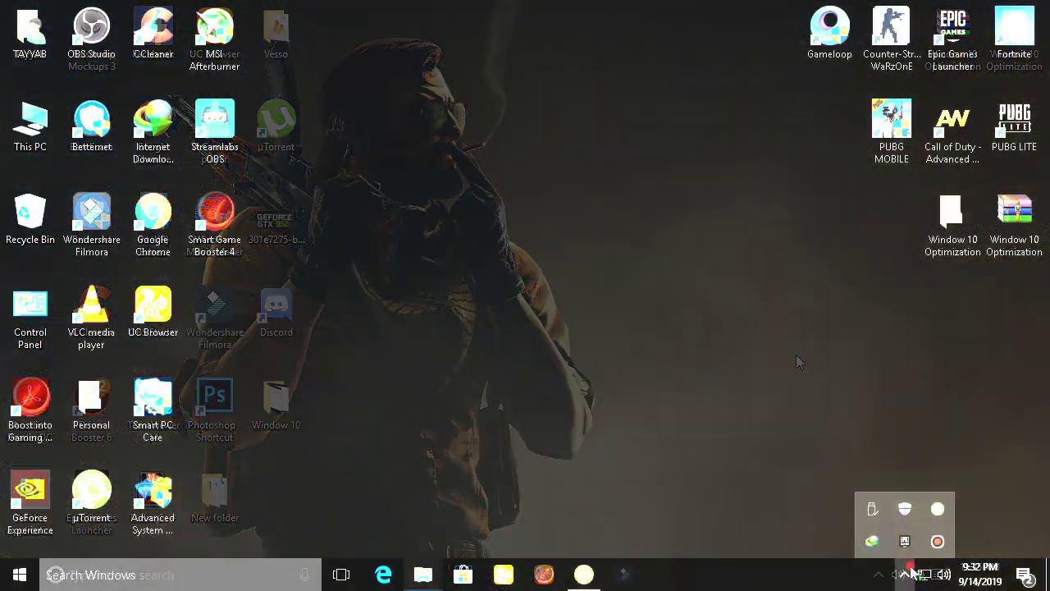
Open the System Configuration utility by running the msconfig command
{"action": "left_click", "coordinate": [905, 573]}
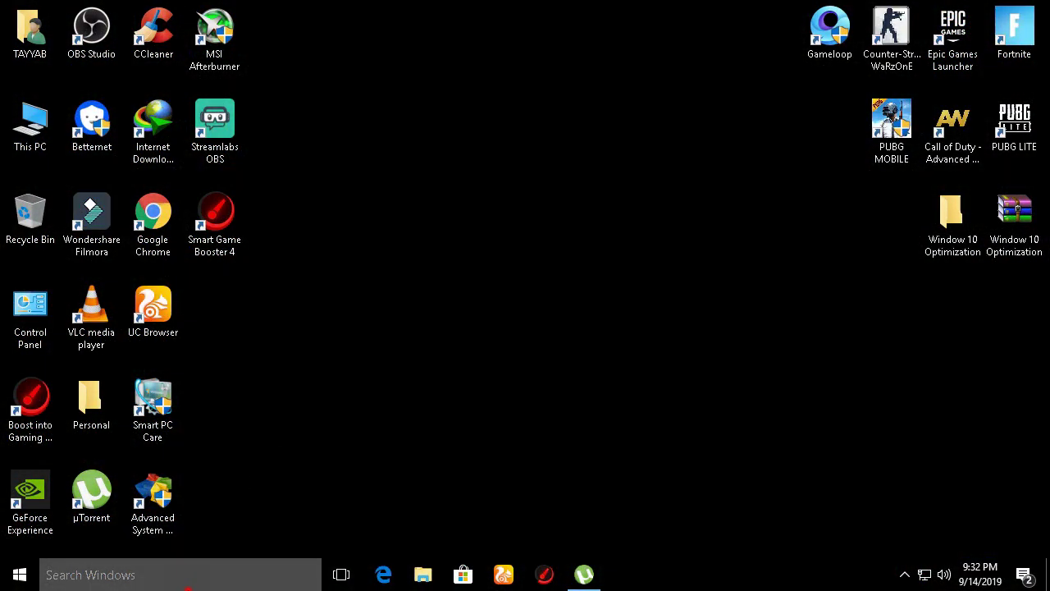
{"action": "left_click", "coordinate": [188, 577]}
{"action": "type", "text": "run"}
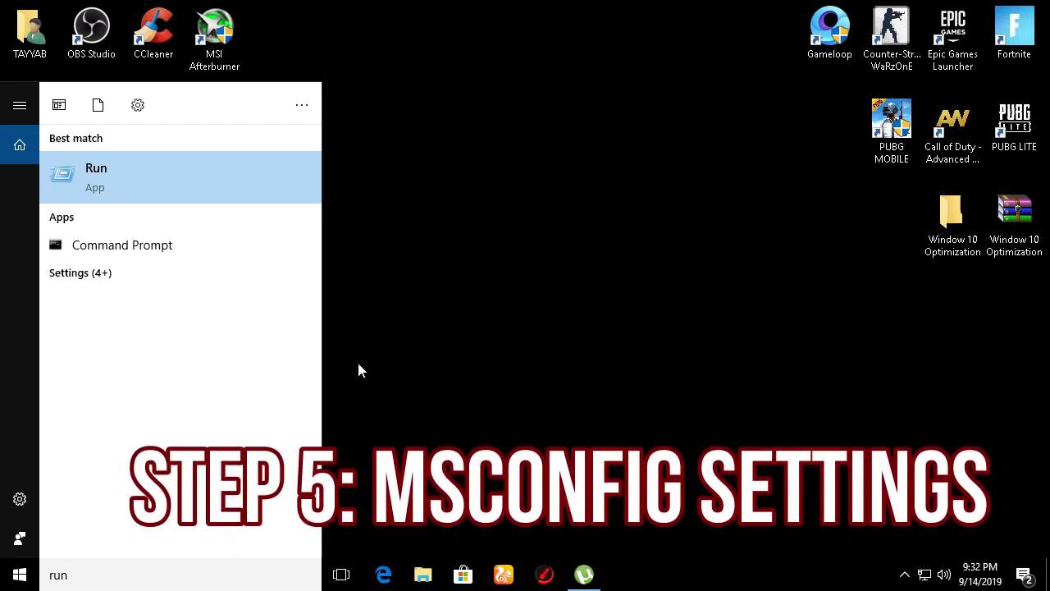
{"action": "key", "text": "Return"}
{"action": "key", "text": "BackSpace"}
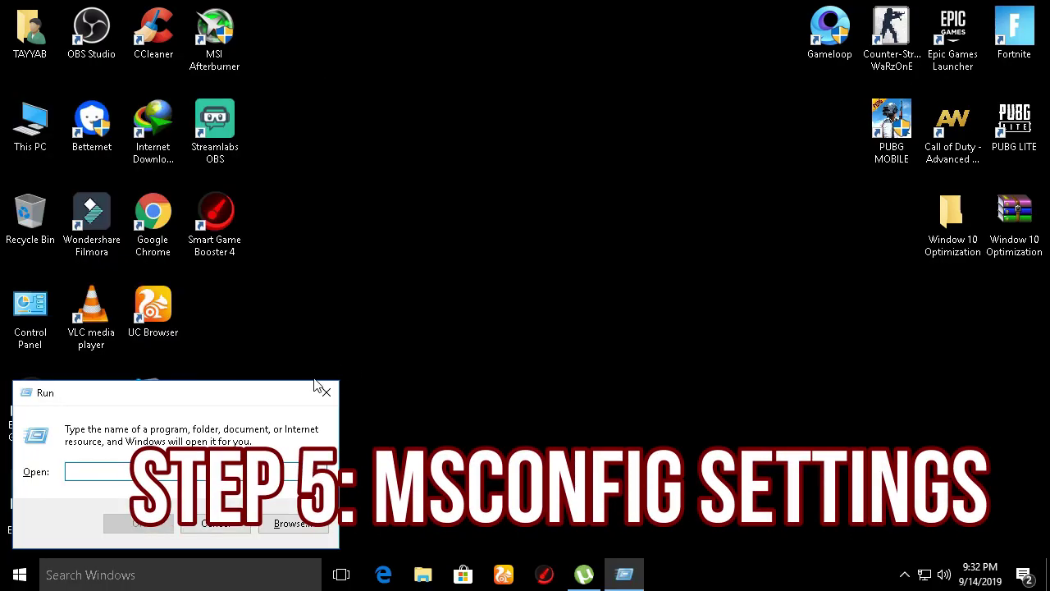
{"action": "type", "text": "msconfig"}
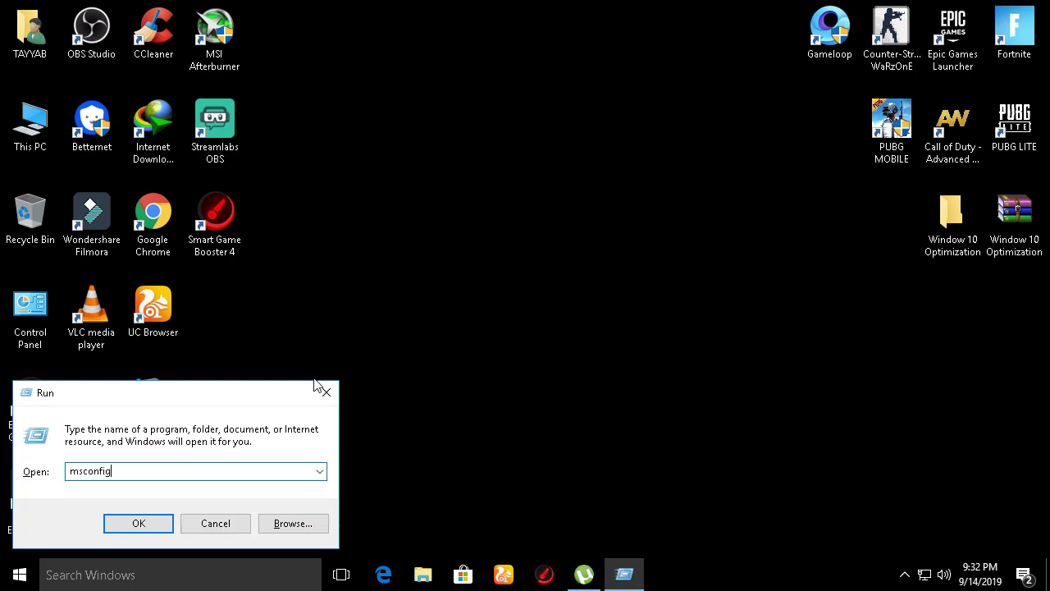
{"action": "key", "text": "Return"}
In the advanced boot options, enable the number-of-processors setting with a value of 1 and confirm
{"action": "left_click", "coordinate": [361, 205]}
{"action": "left_click", "coordinate": [377, 283]}
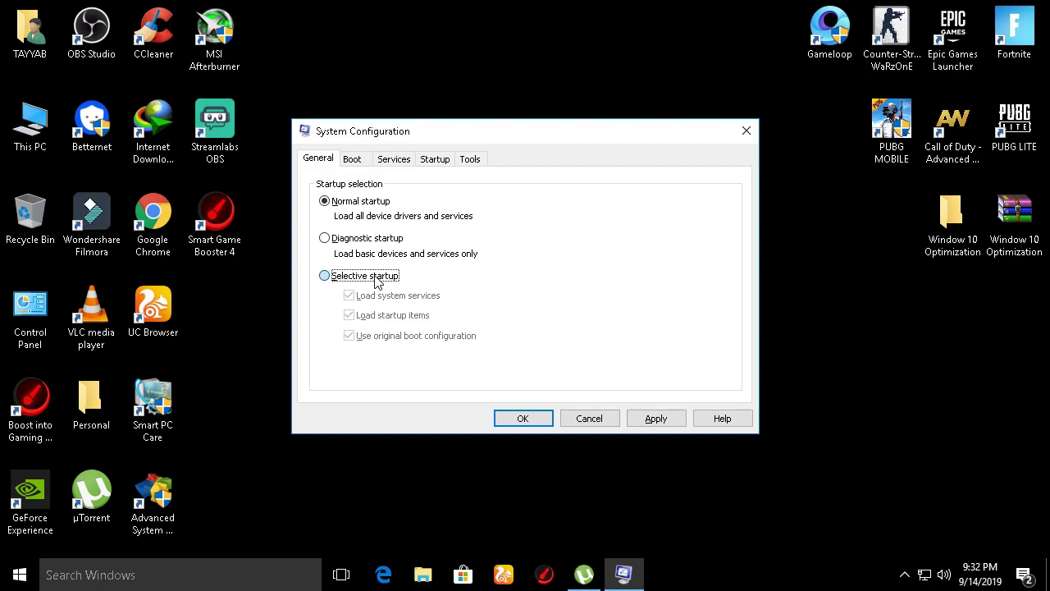
{"action": "left_click", "coordinate": [359, 160]}
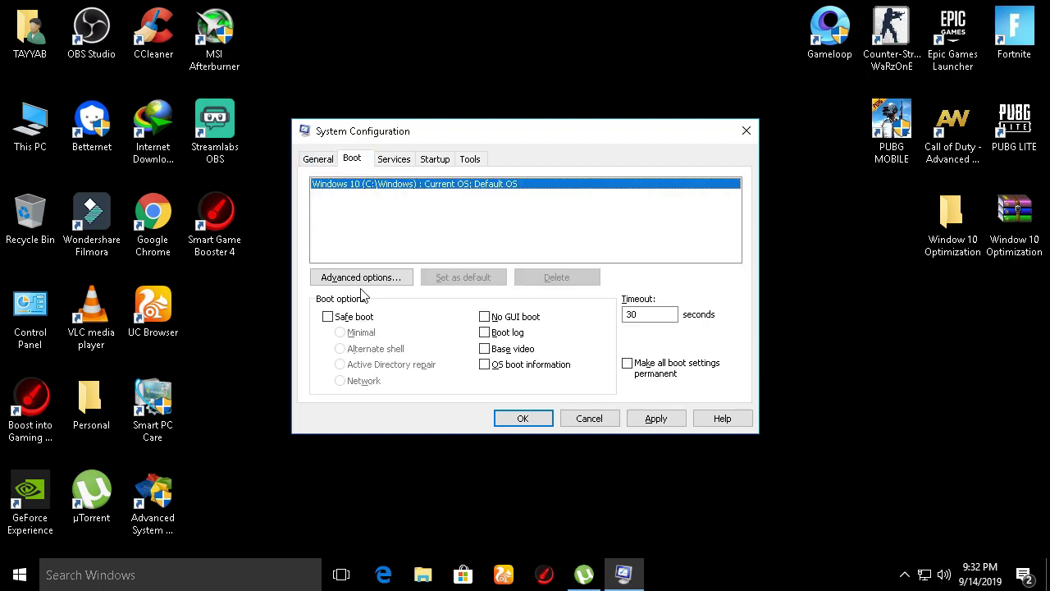
{"action": "left_click", "coordinate": [359, 279]}
{"action": "left_click", "coordinate": [448, 163]}
{"action": "left_click", "coordinate": [443, 180]}
{"action": "left_click", "coordinate": [420, 228]}
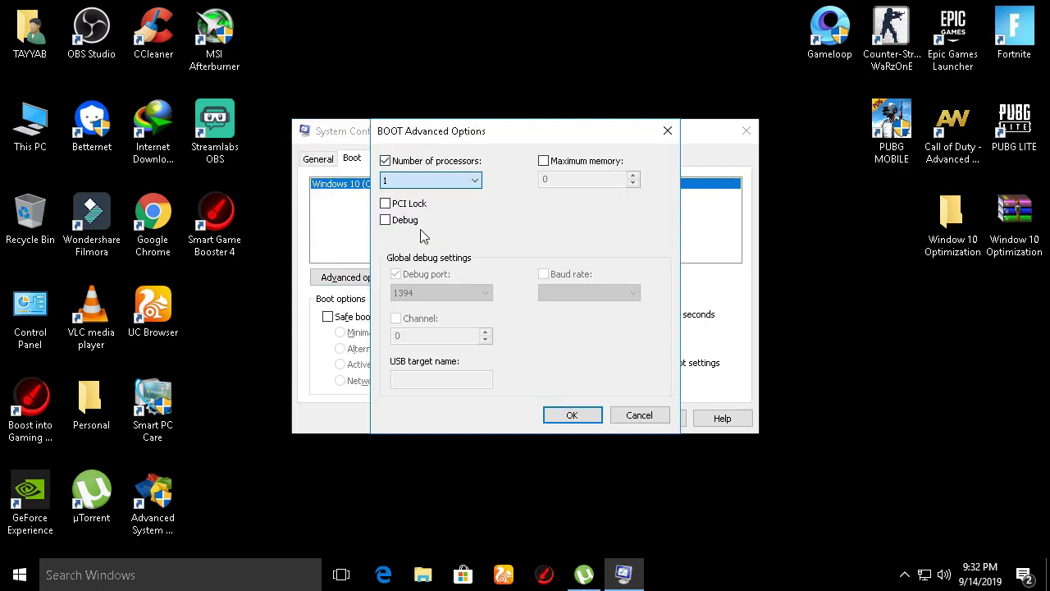
{"action": "left_click", "coordinate": [572, 415]}
Show the System Configuration services and hide all Microsoft services from the list
{"action": "left_click", "coordinate": [405, 161]}
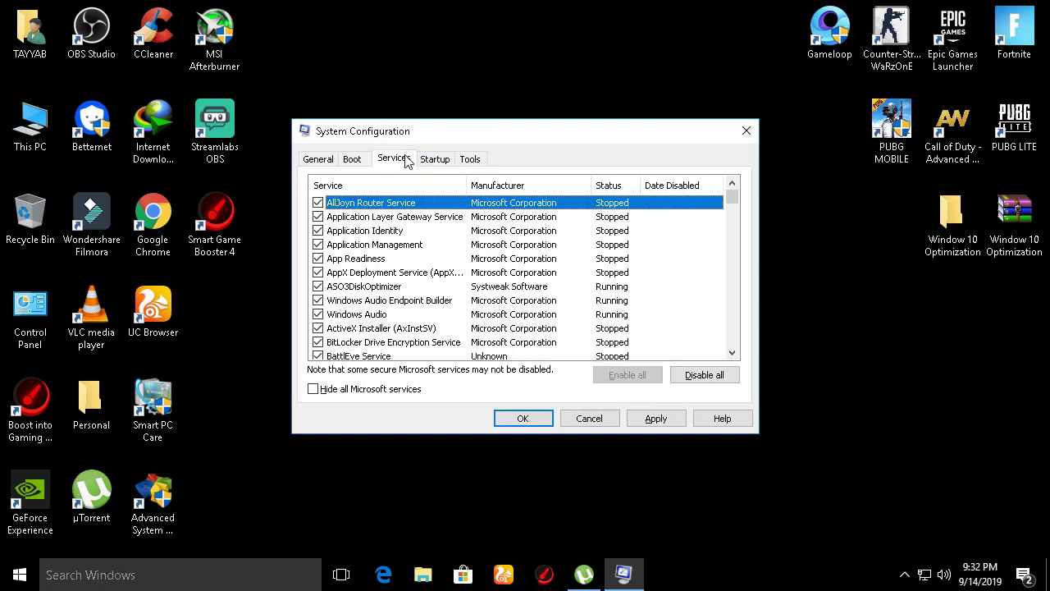
{"action": "left_click", "coordinate": [315, 389]}
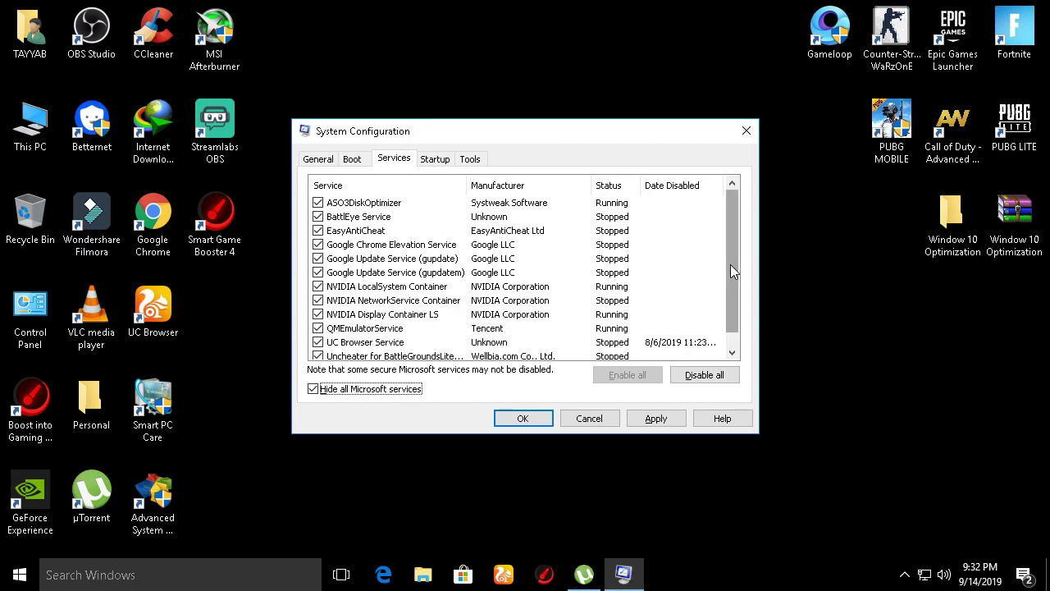
{"action": "left_click", "coordinate": [367, 204]}
{"action": "left_click", "coordinate": [318, 203]}
{"action": "left_click", "coordinate": [319, 203]}
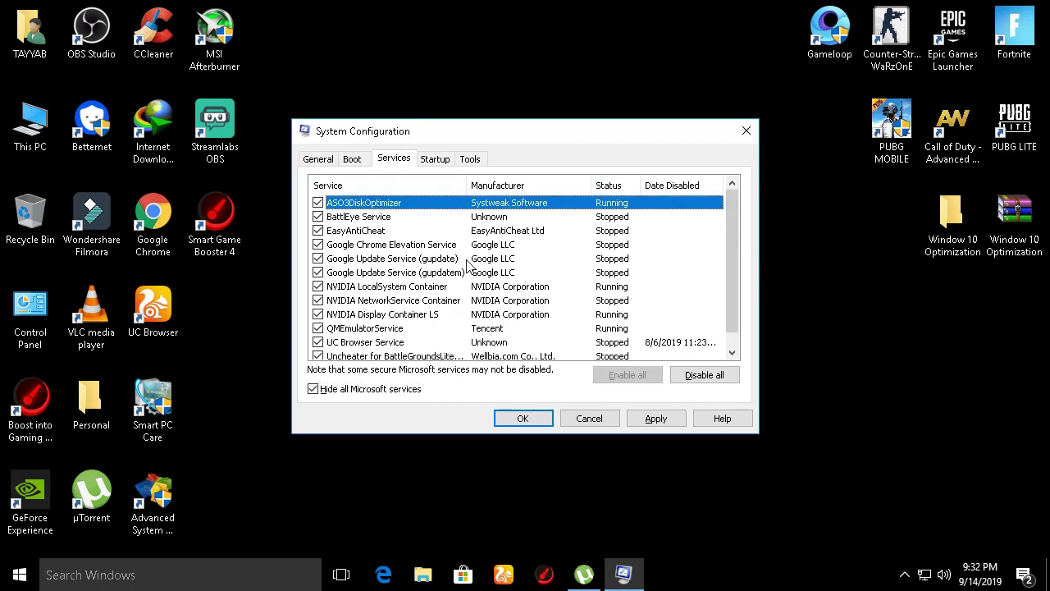
Deselect the BattlEye, EasyAntiCheat, three NVIDIA and Uncheater services individually
{"action": "left_click", "coordinate": [317, 218]}
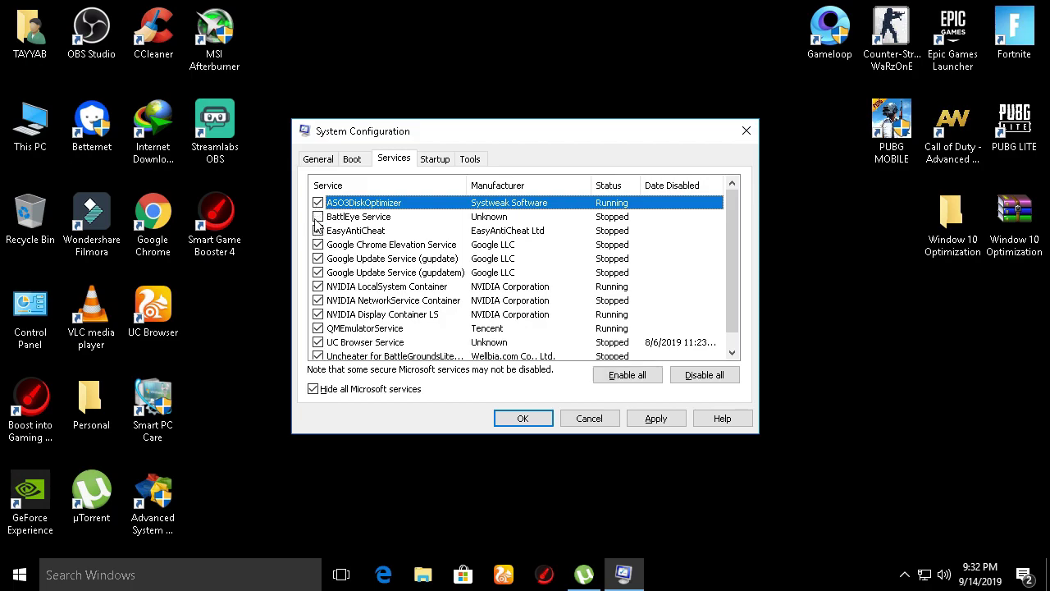
{"action": "scroll", "coordinate": [422, 283], "scroll_direction": "down", "scroll_amount": 1}
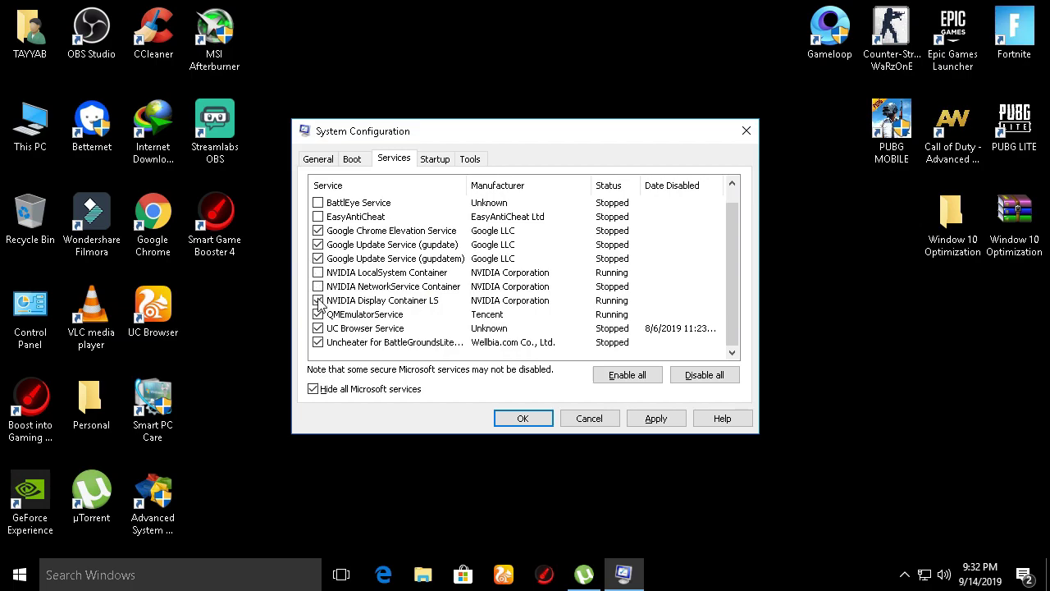
{"action": "left_click", "coordinate": [312, 344]}
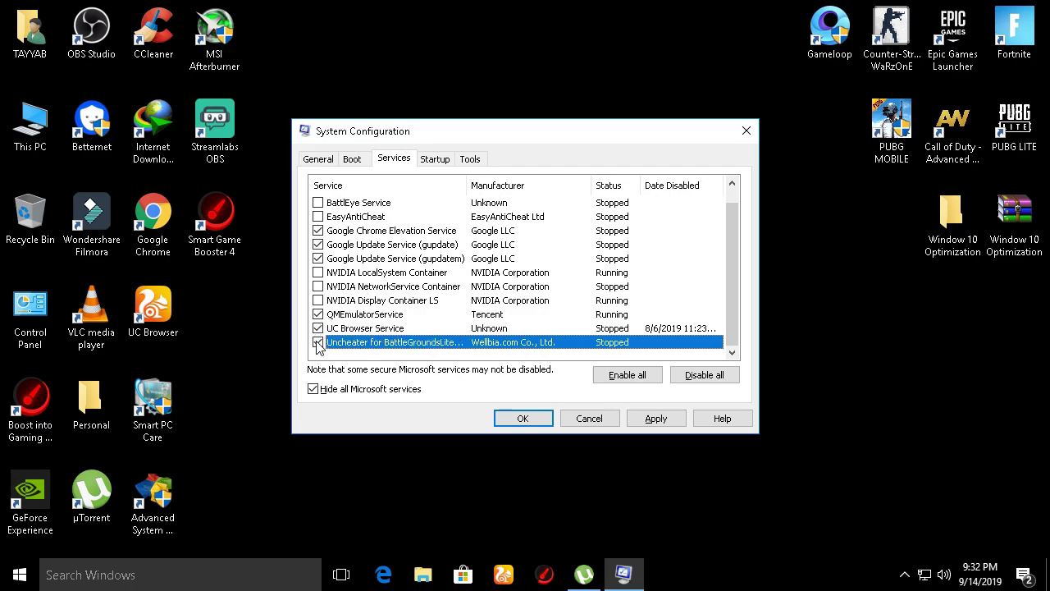
{"action": "scroll", "coordinate": [361, 307], "scroll_direction": "up", "scroll_amount": 1}
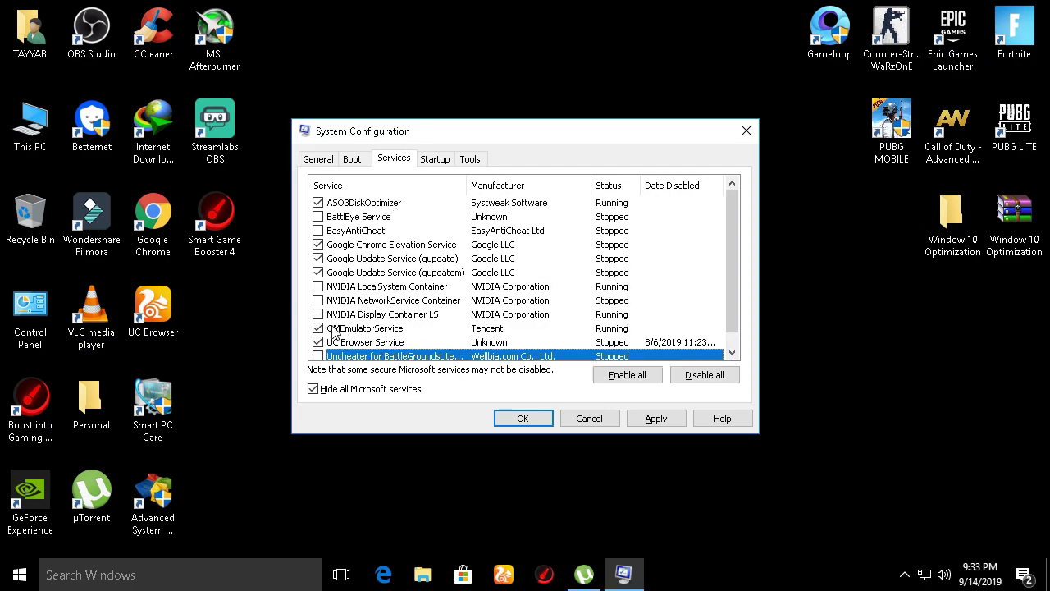
Disable all of the listed non-Microsoft services and apply the change
{"action": "left_click", "coordinate": [703, 375]}
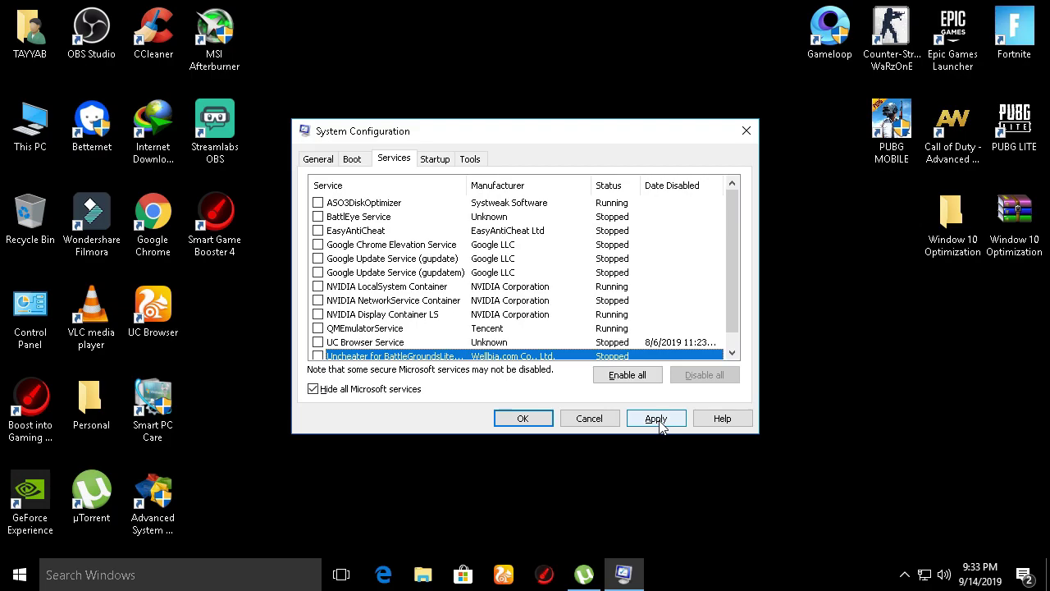
{"action": "scroll", "coordinate": [664, 281], "scroll_direction": "down", "scroll_amount": 1}
{"action": "scroll", "coordinate": [669, 287], "scroll_direction": "up", "scroll_amount": 1}
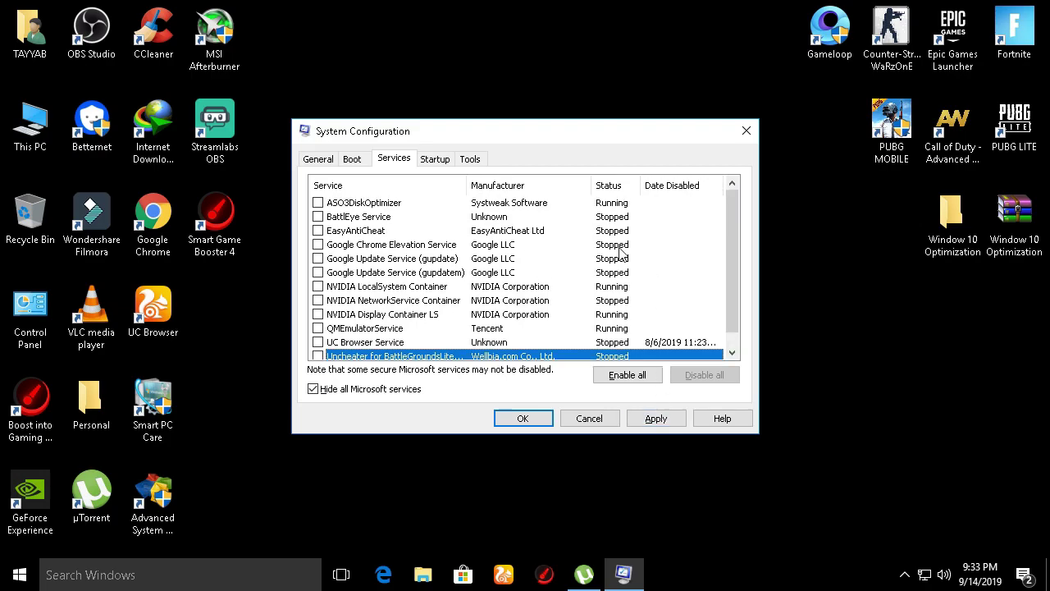
{"action": "left_click", "coordinate": [666, 420]}
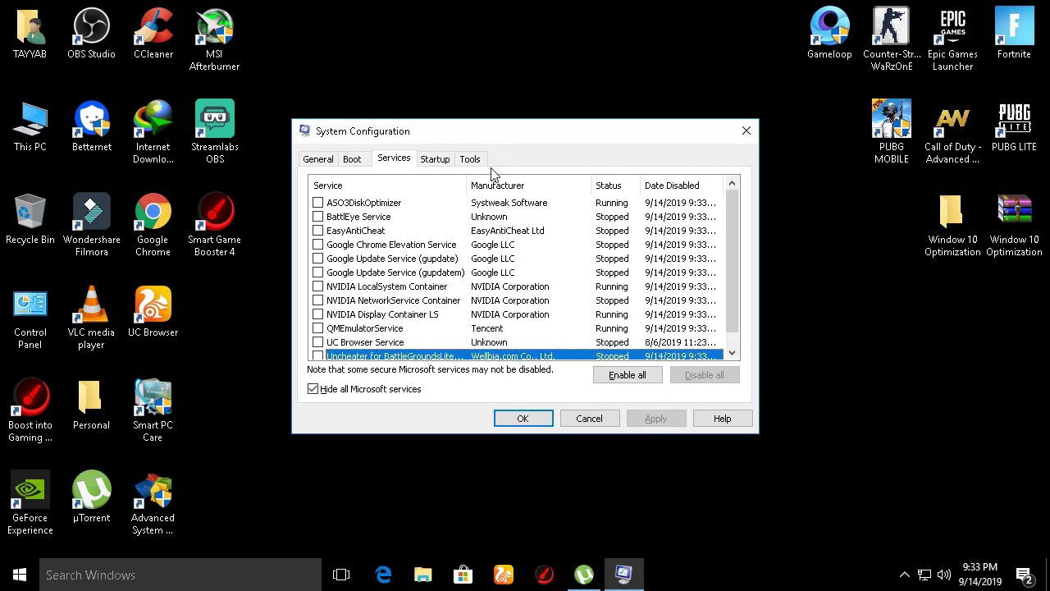
Open Task Manager's startup list from System Configuration and disable Internet Download Manager at startup
{"action": "left_click", "coordinate": [437, 159]}
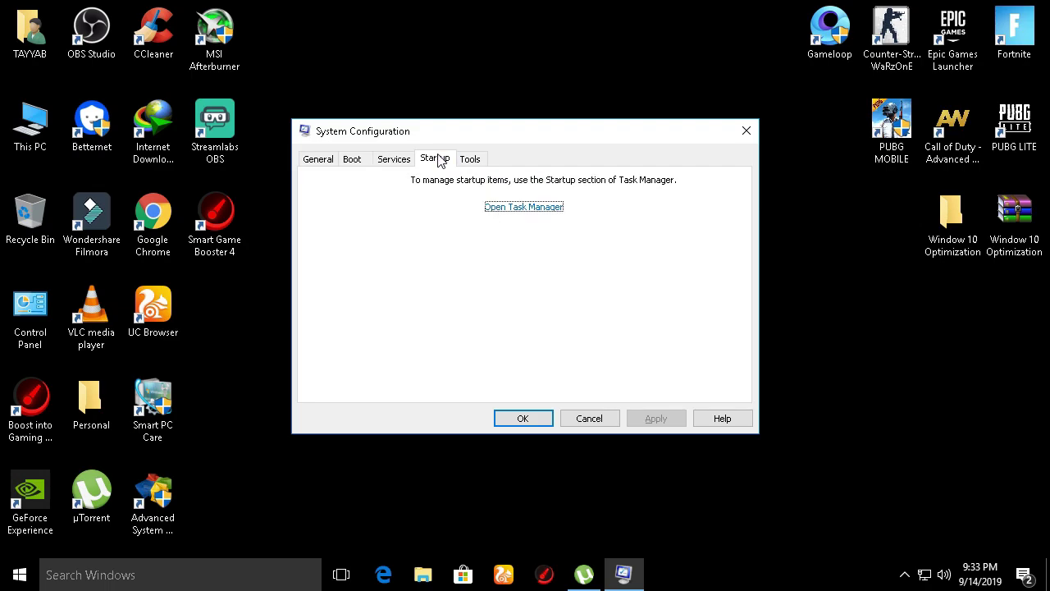
{"action": "left_click", "coordinate": [504, 207]}
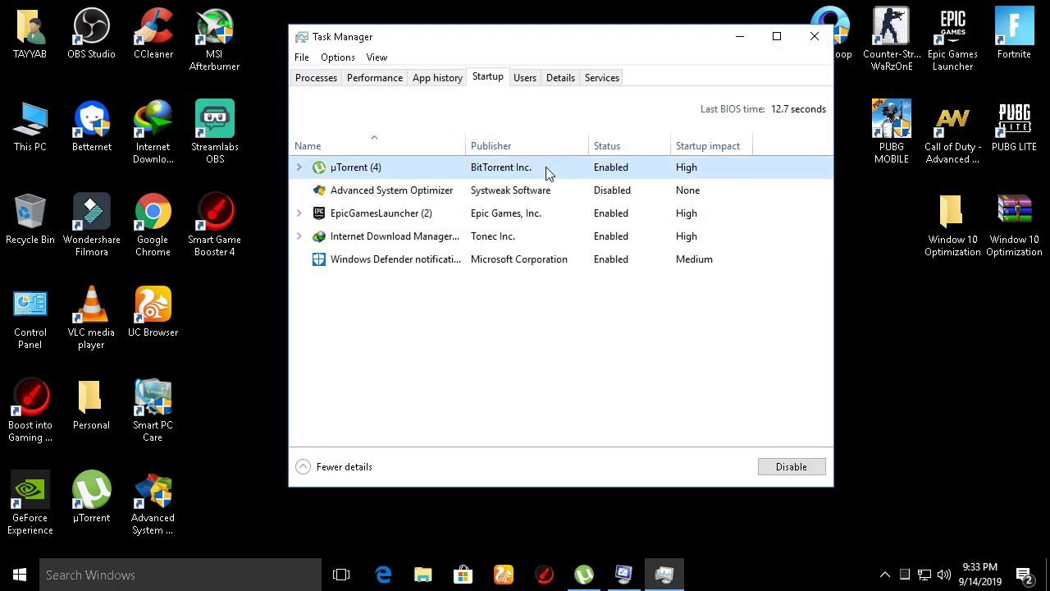
{"action": "left_click", "coordinate": [475, 191]}
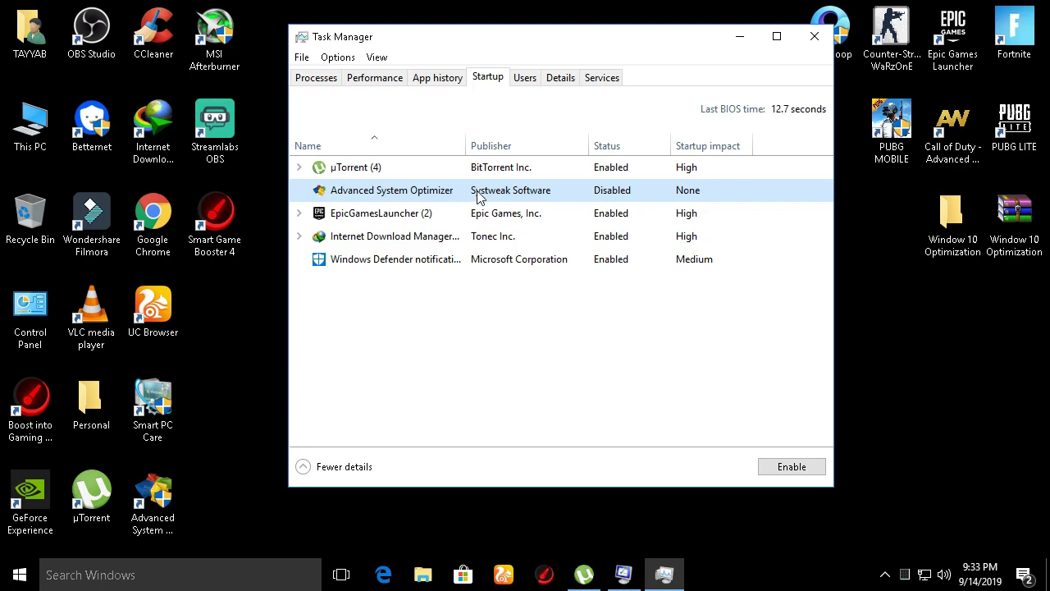
{"action": "left_click", "coordinate": [502, 216]}
{"action": "left_click", "coordinate": [521, 237]}
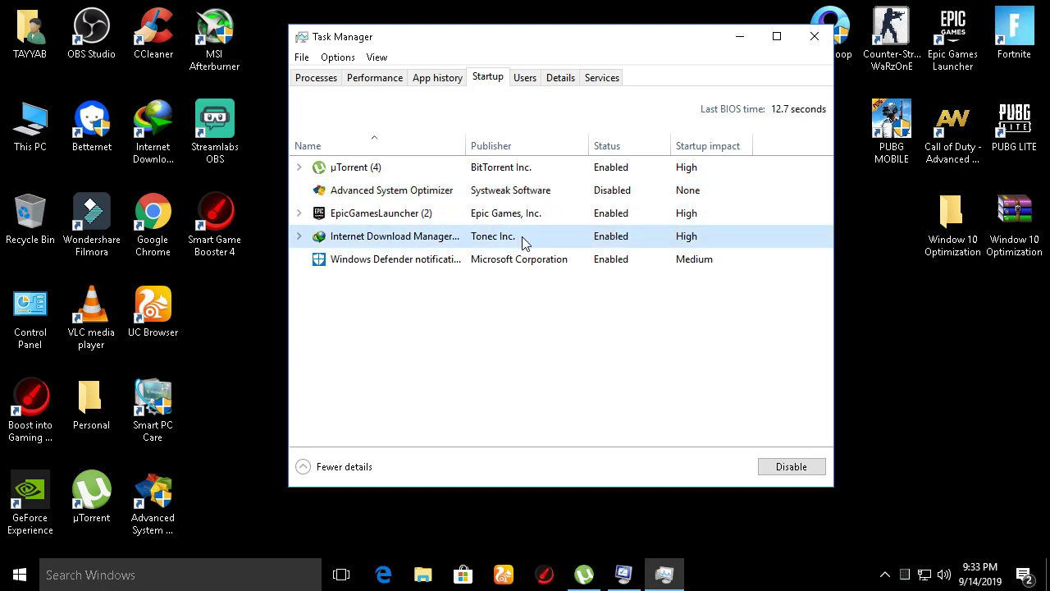
{"action": "left_click", "coordinate": [794, 466]}
{"action": "left_click", "coordinate": [794, 466]}
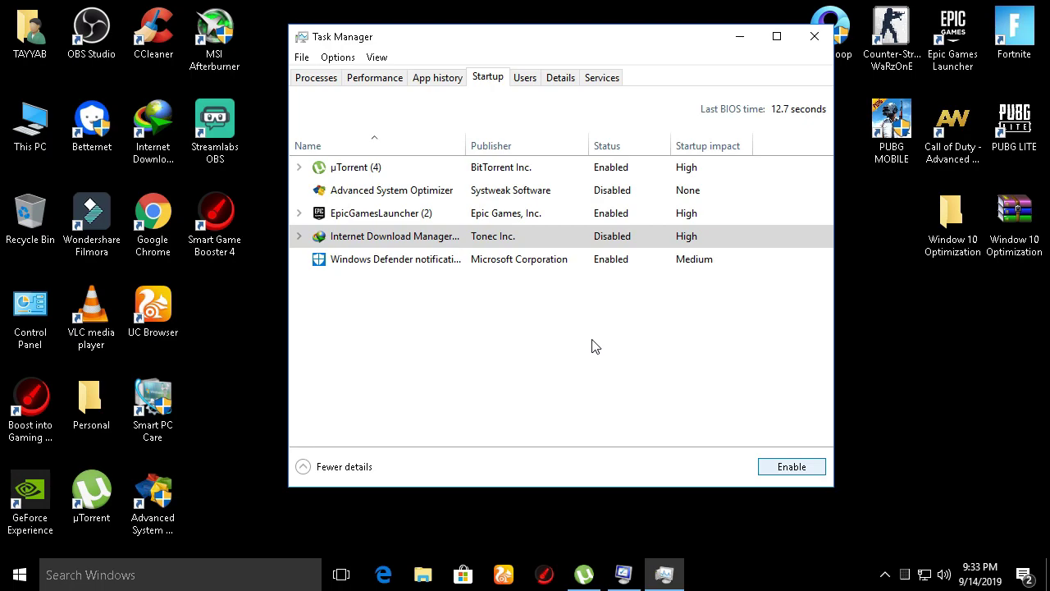
Close Task Manager, confirm the System Configuration changes and exit without restarting
{"action": "left_click", "coordinate": [566, 261]}
{"action": "left_click", "coordinate": [521, 169]}
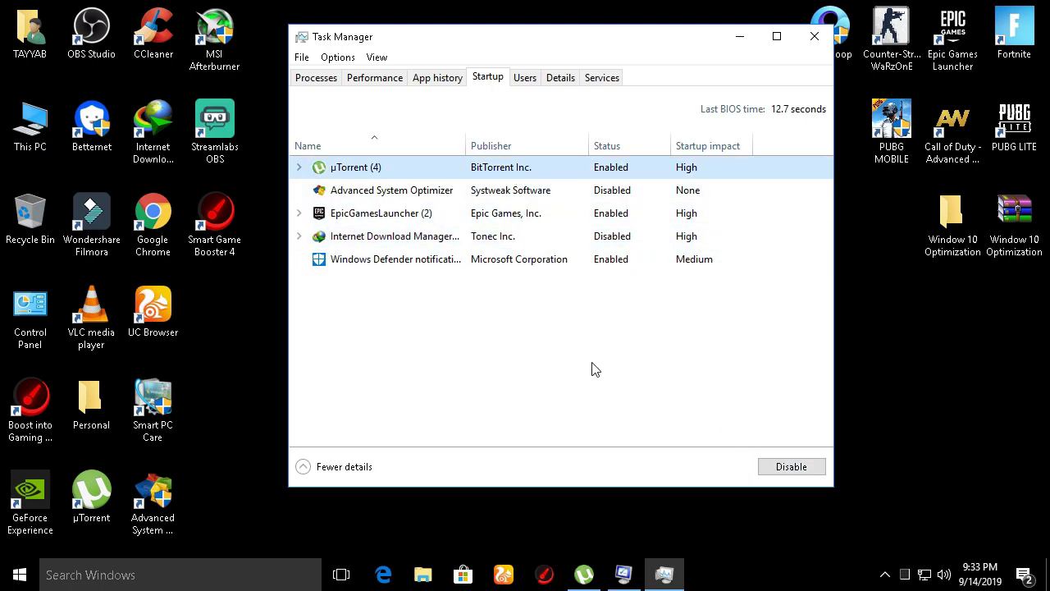
{"action": "left_click", "coordinate": [639, 191]}
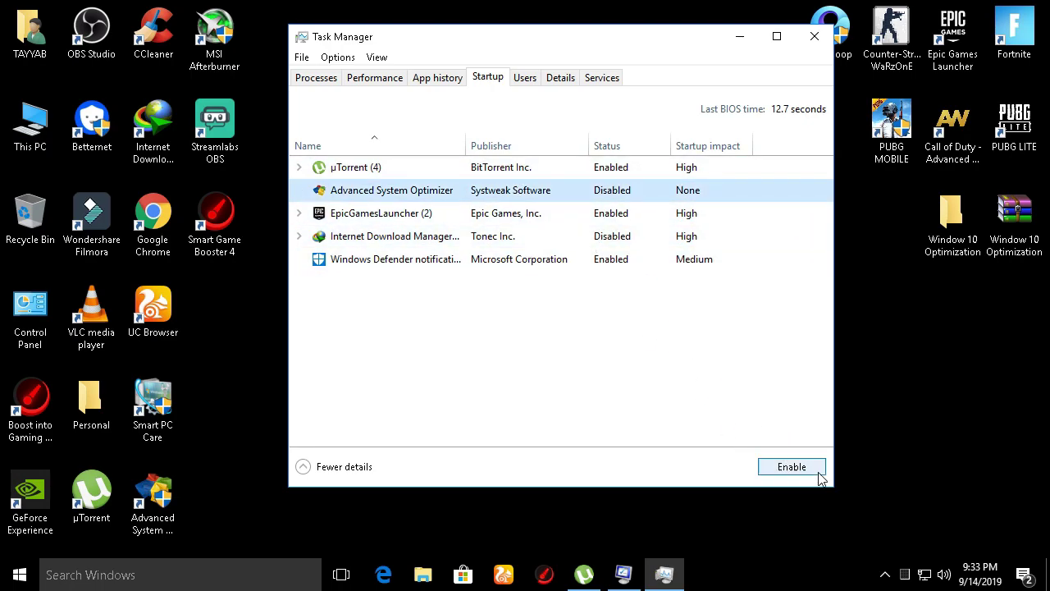
{"action": "left_click", "coordinate": [815, 37]}
{"action": "left_click", "coordinate": [538, 425]}
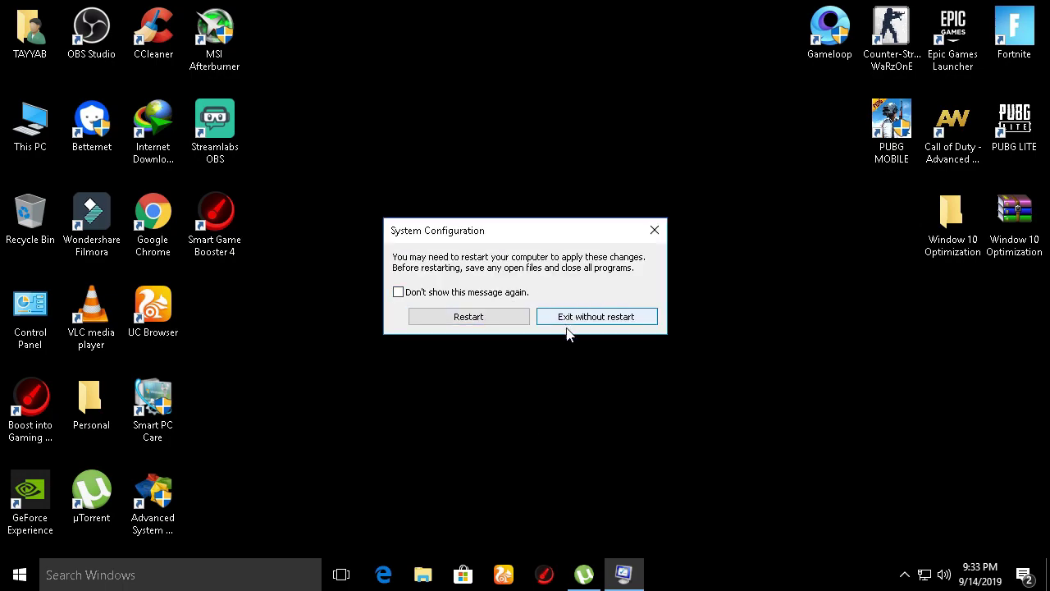
{"action": "left_click", "coordinate": [637, 321]}
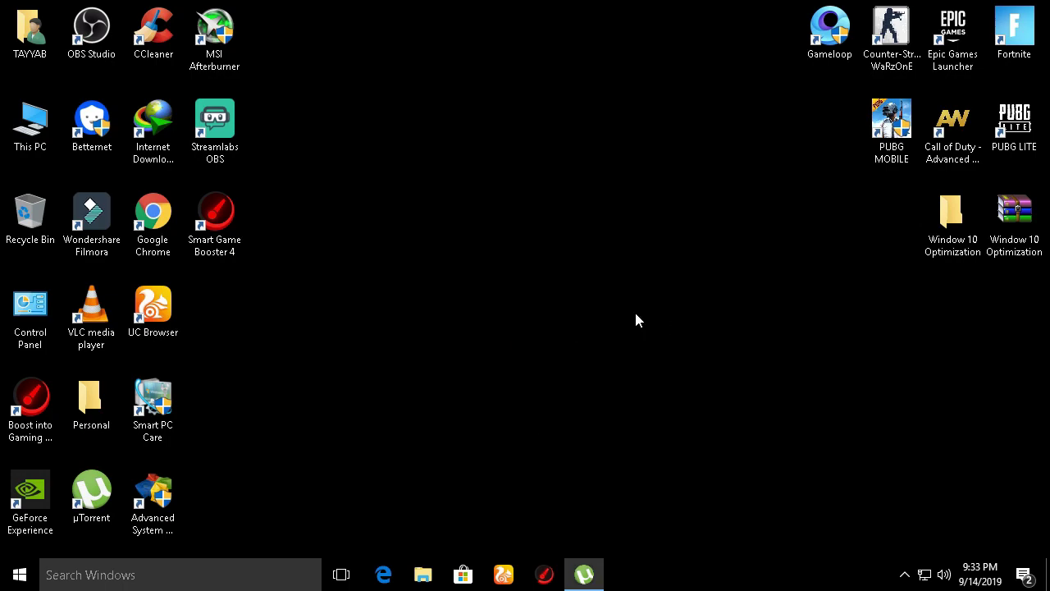
Open the Windows temp folder by running the temp command
{"action": "left_click", "coordinate": [47, 577]}
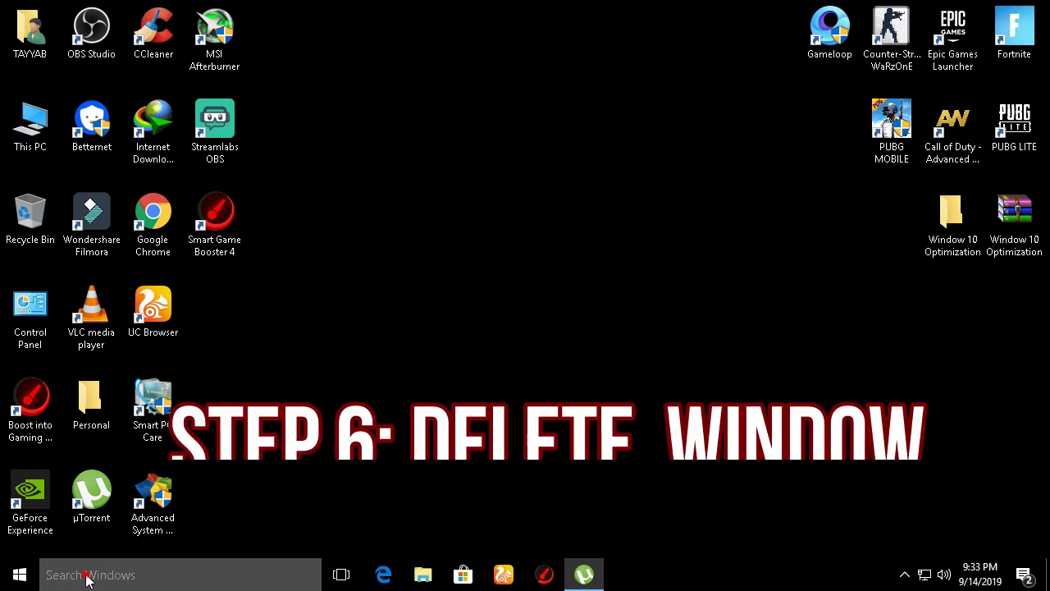
{"action": "key", "text": "super+r"}
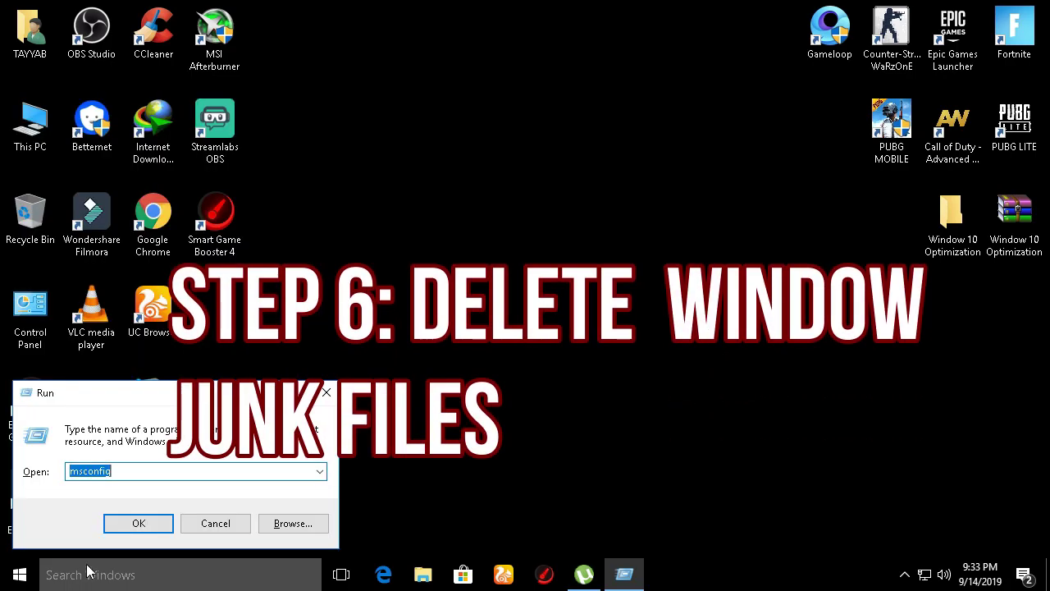
{"action": "type", "text": "temp"}
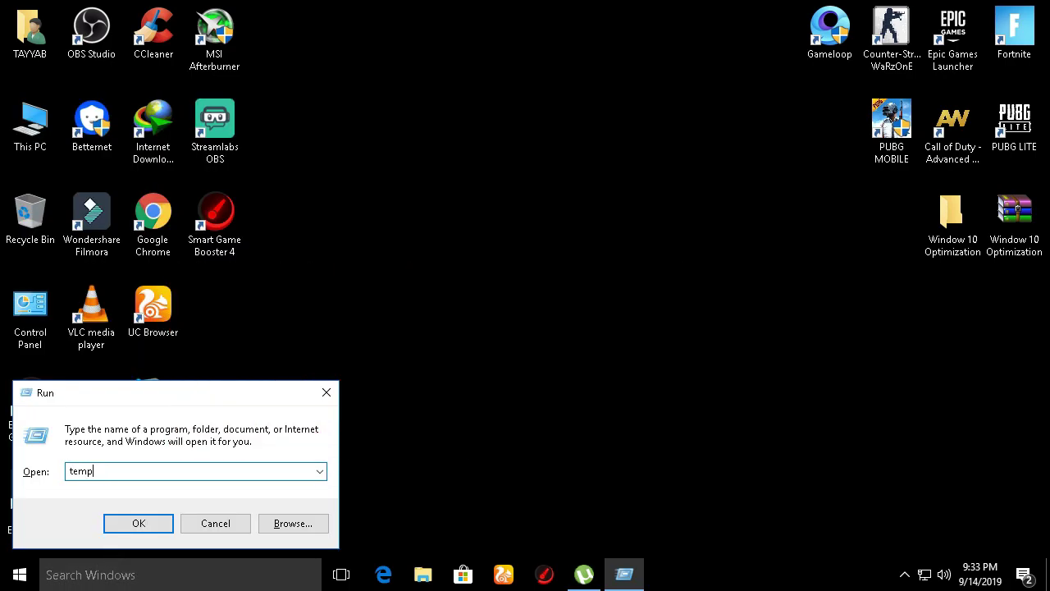
{"action": "key", "text": "Return"}
Delete all items in the Windows temp folder and close its window
{"action": "key", "text": "ctrl+a"}
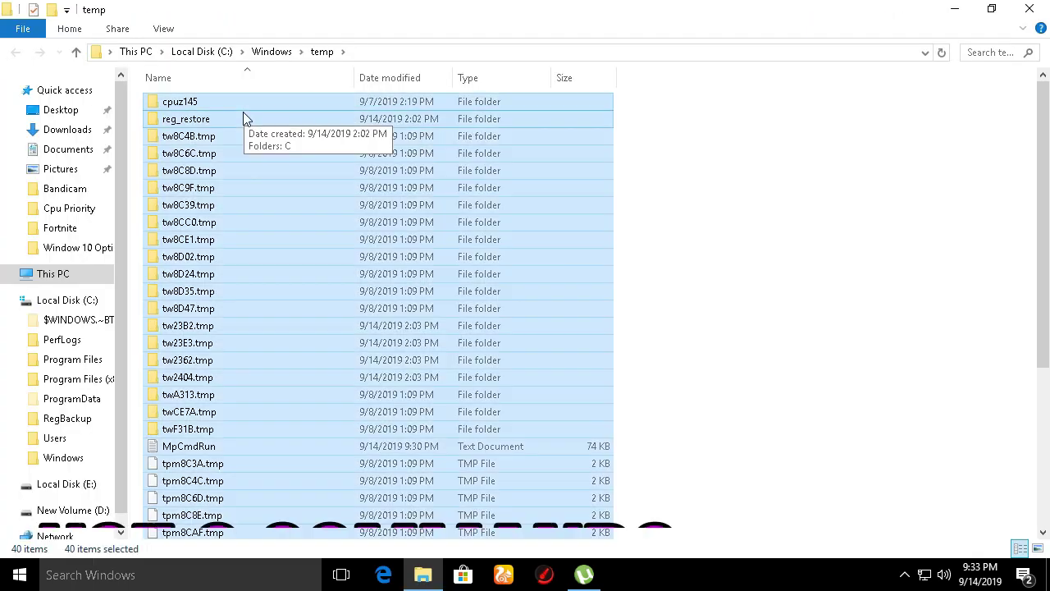
{"action": "right_click", "coordinate": [212, 128]}
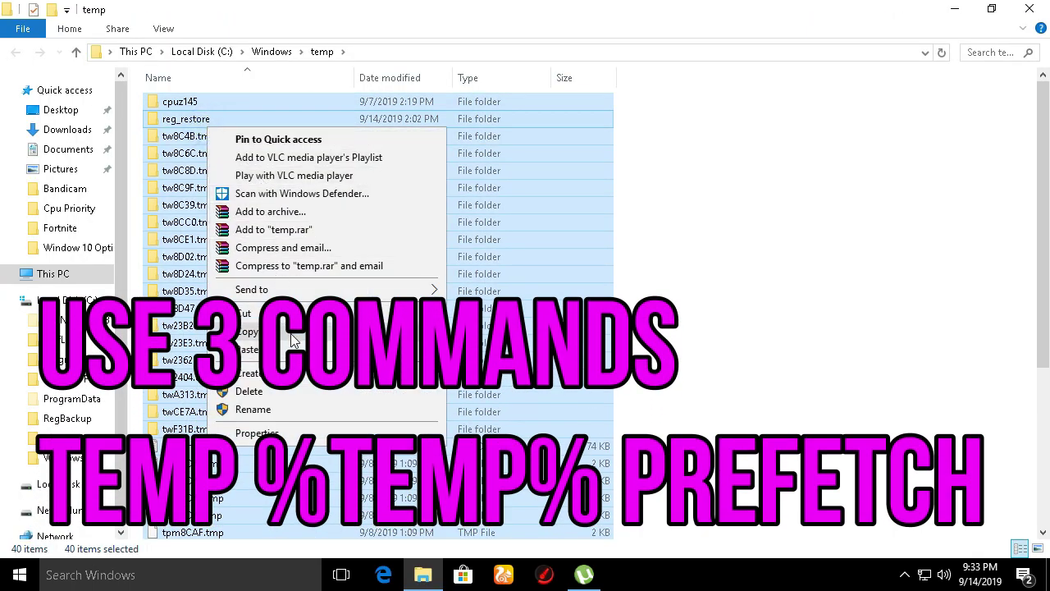
{"action": "left_click", "coordinate": [300, 392]}
{"action": "left_click", "coordinate": [279, 208]}
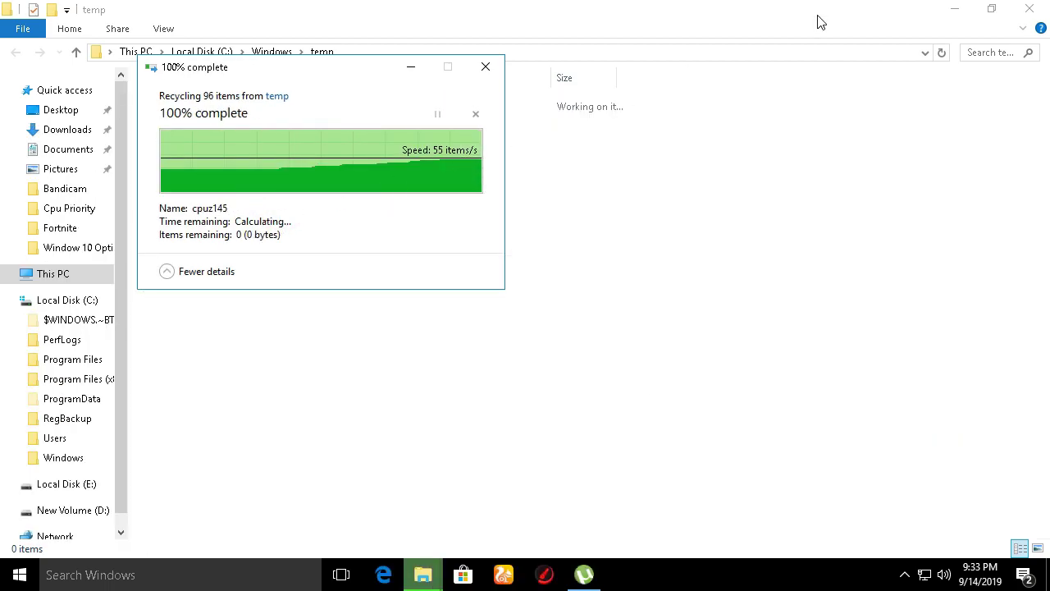
{"action": "left_click", "coordinate": [1030, 8]}
Open the user's temporary files folder by running %temp%
{"action": "key", "text": "super+r"}
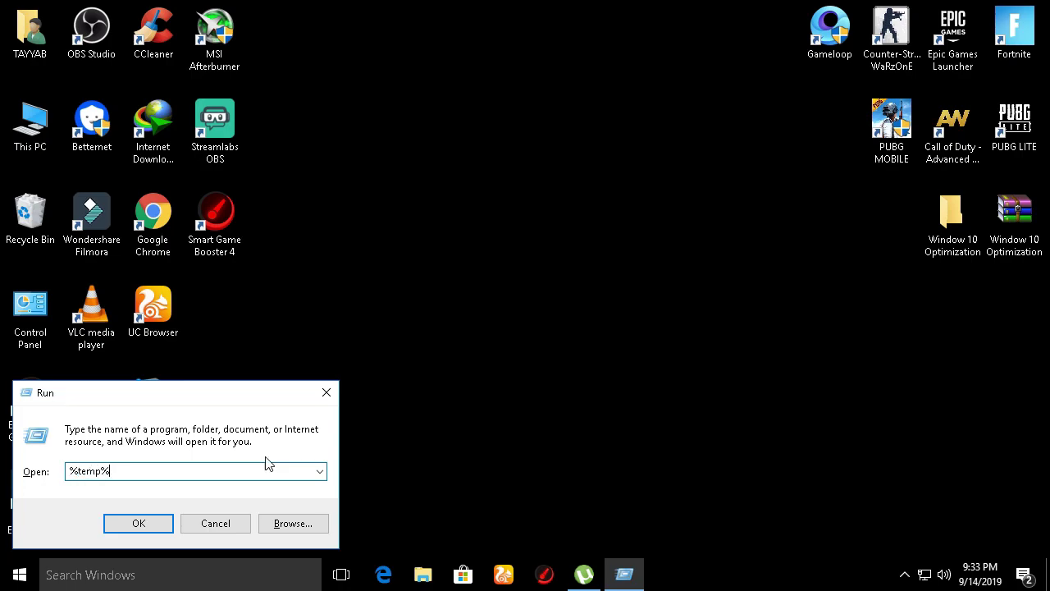
{"action": "key", "text": "Return"}
{"action": "key", "text": "super"}
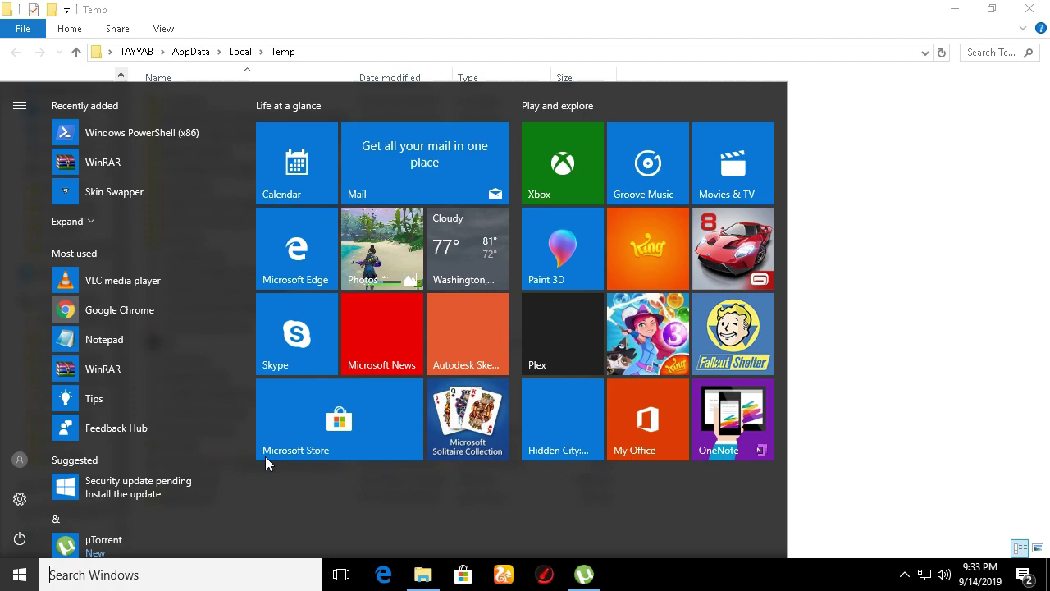
{"action": "left_click", "coordinate": [858, 202]}
Delete all items in the user's Temp folder, skipping the file in use, and close the window
{"action": "key", "text": "ctrl+a"}
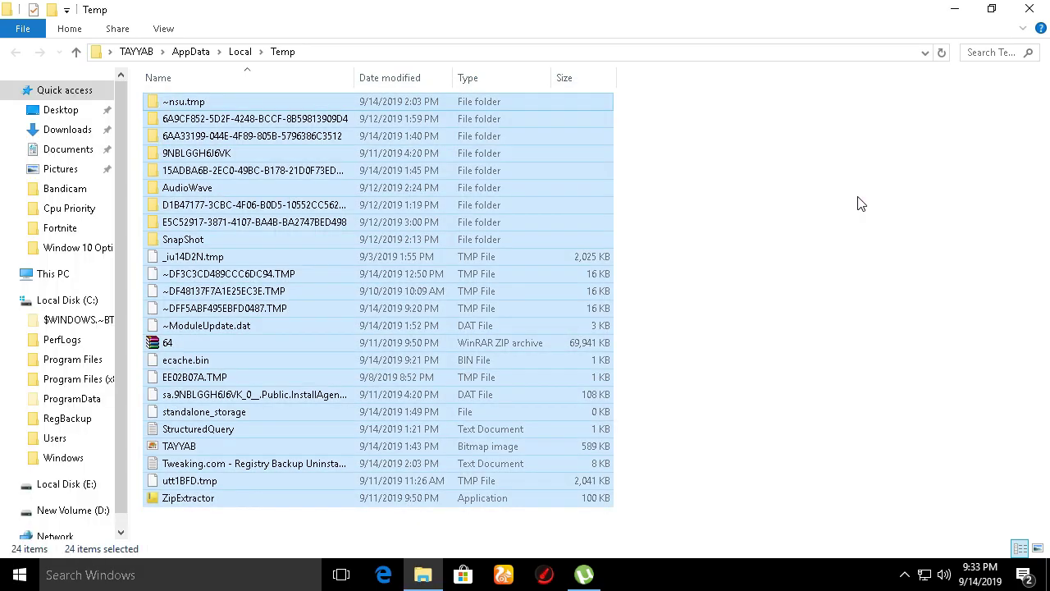
{"action": "key", "text": "Delete"}
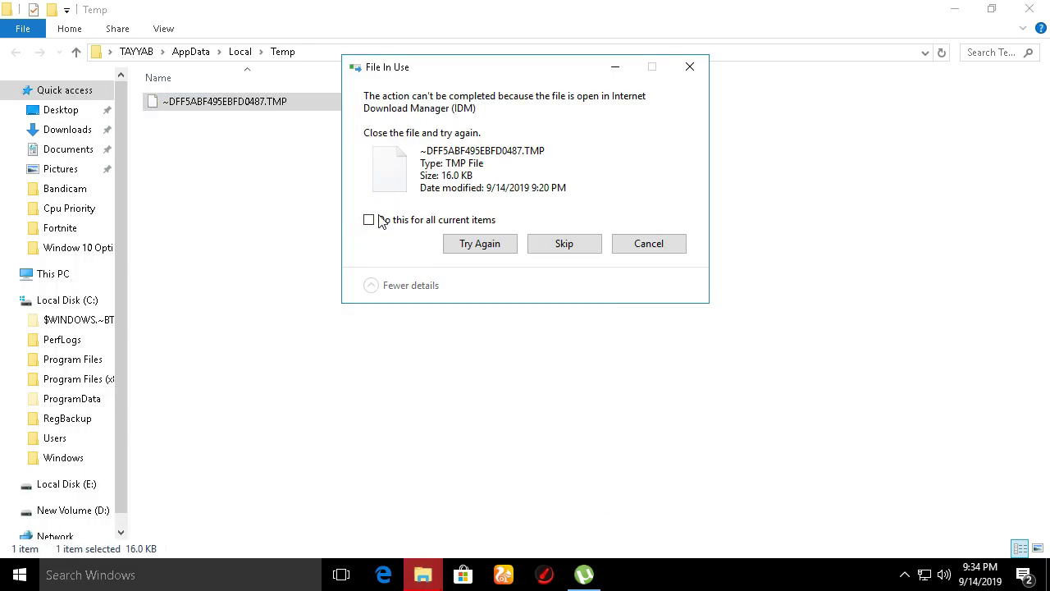
{"action": "left_click", "coordinate": [485, 244]}
{"action": "left_click", "coordinate": [492, 242]}
{"action": "left_click", "coordinate": [577, 244]}
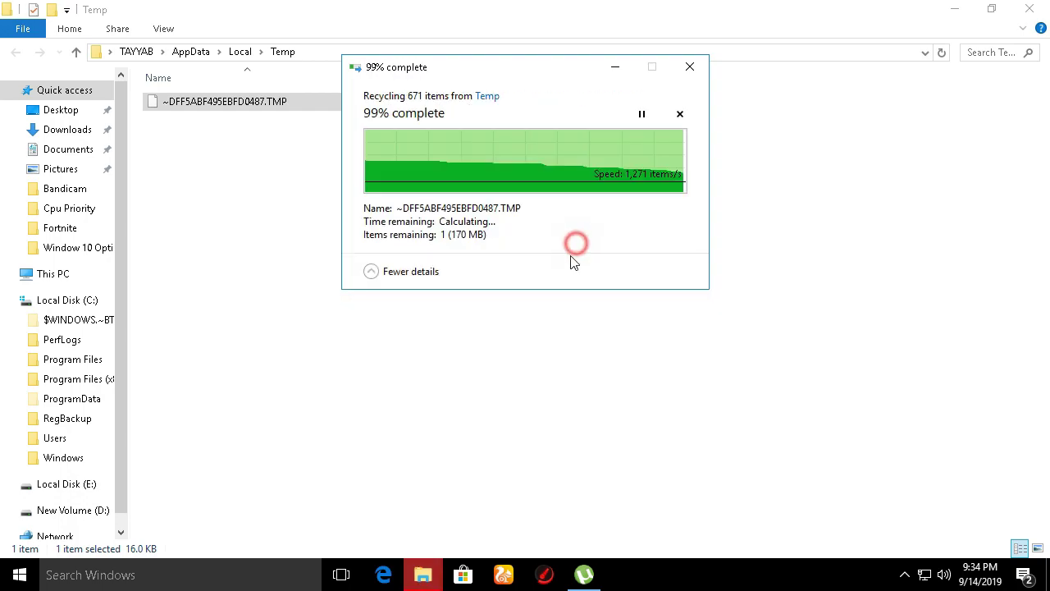
{"action": "key", "text": "alt+F4"}
Open the Windows Prefetch folder by running the prefetch command and grant permanent access to it
{"action": "key", "text": "super+r"}
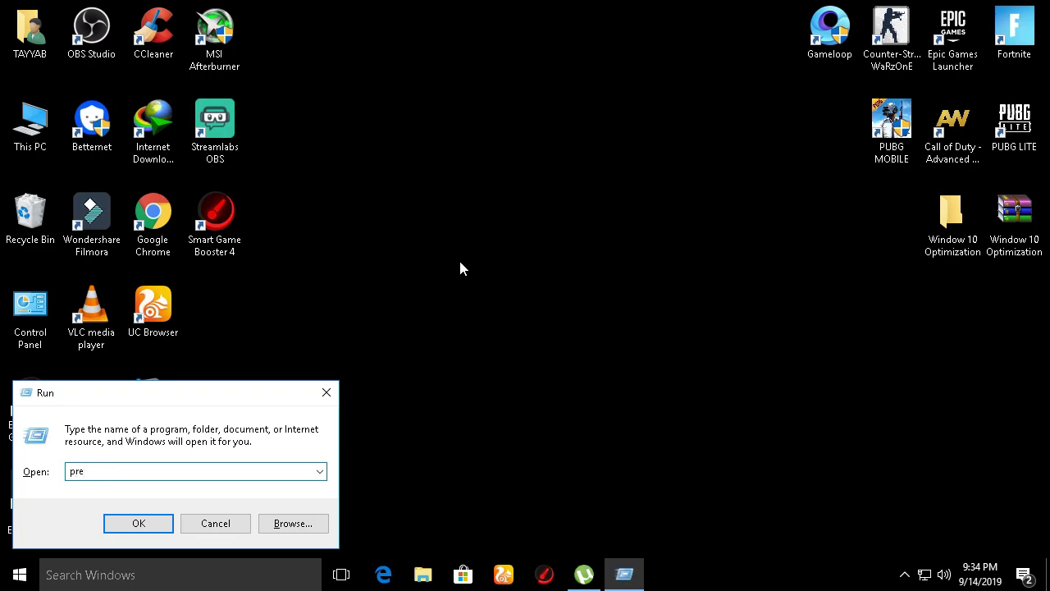
{"action": "key", "text": "Return"}
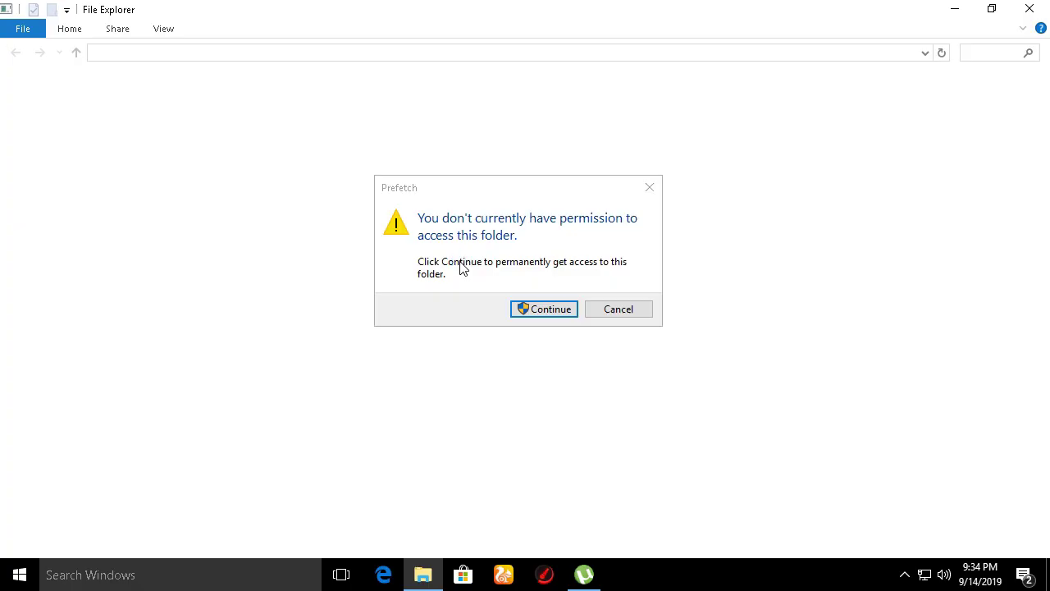
{"action": "left_click", "coordinate": [557, 308]}
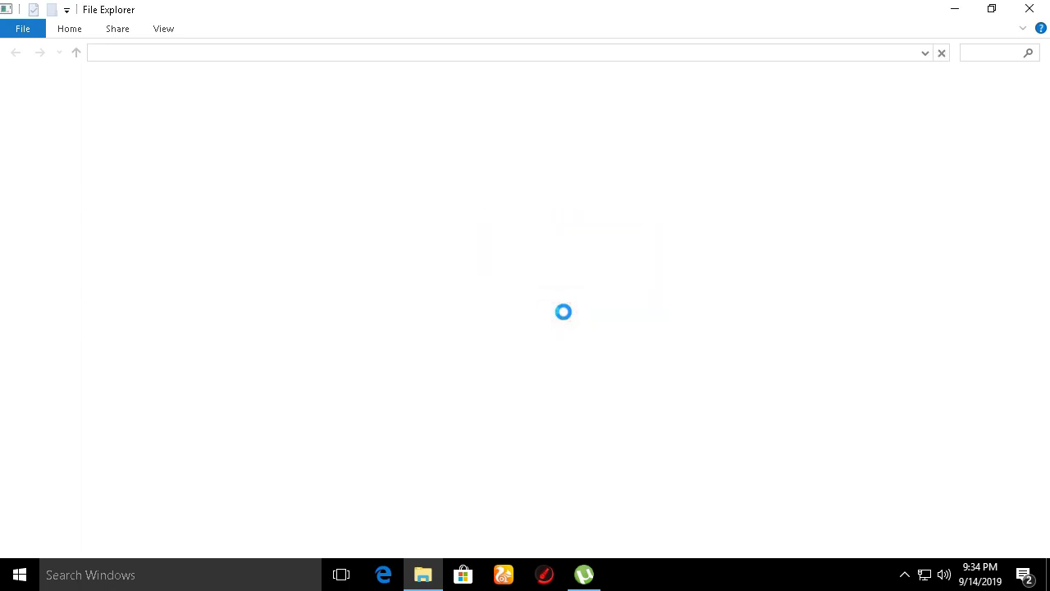
Delete all items in the Prefetch folder and close its window
{"action": "key", "text": "ctrl+a"}
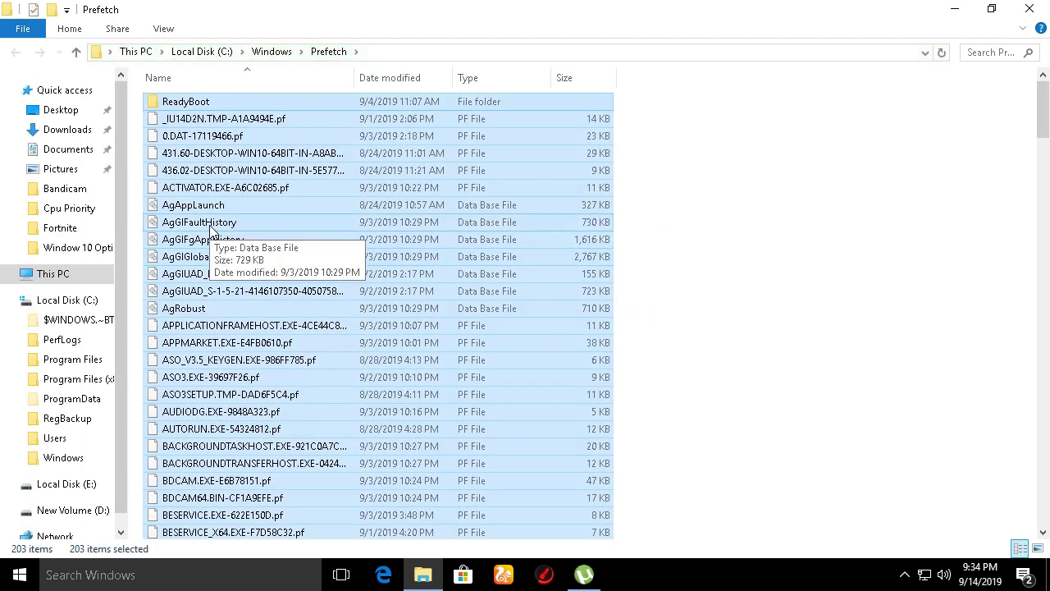
{"action": "key", "text": "Delete"}
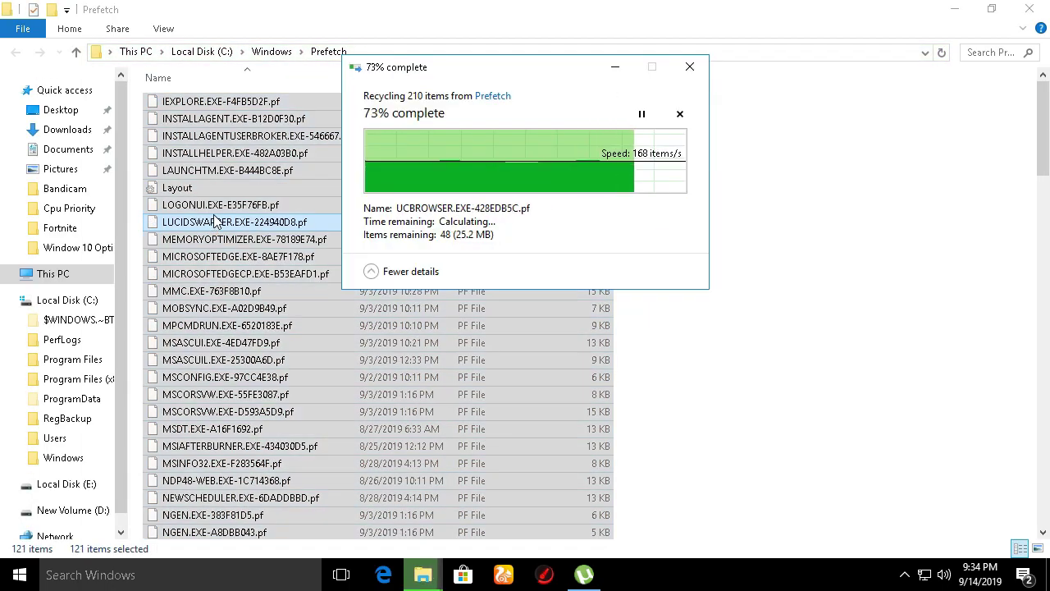
{"action": "left_click", "coordinate": [1030, 10]}
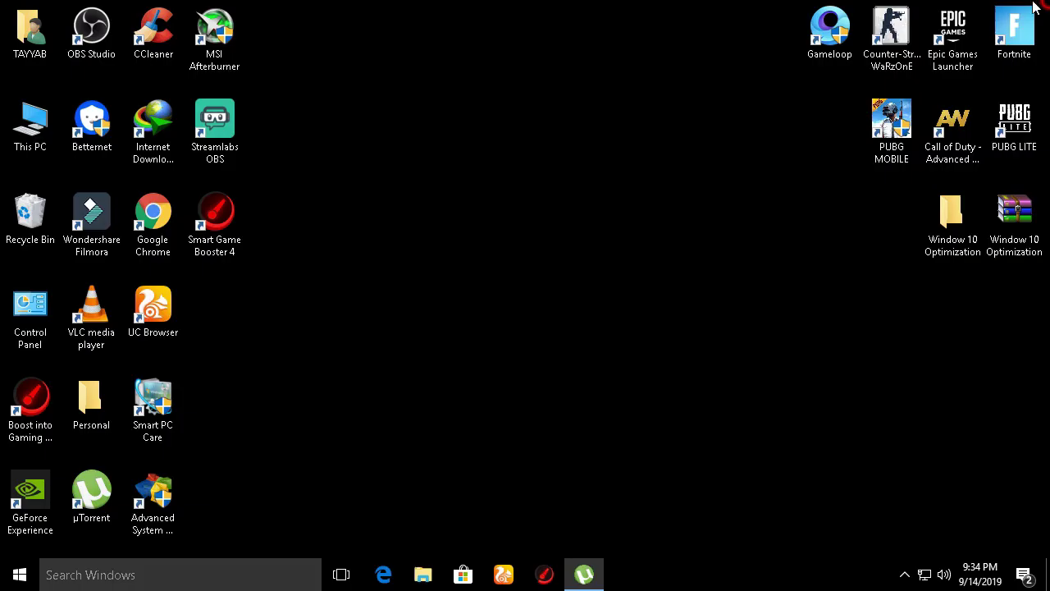
Empty the Recycle Bin and confirm the permanent deletion of all its items
{"action": "right_click", "coordinate": [4, 197]}
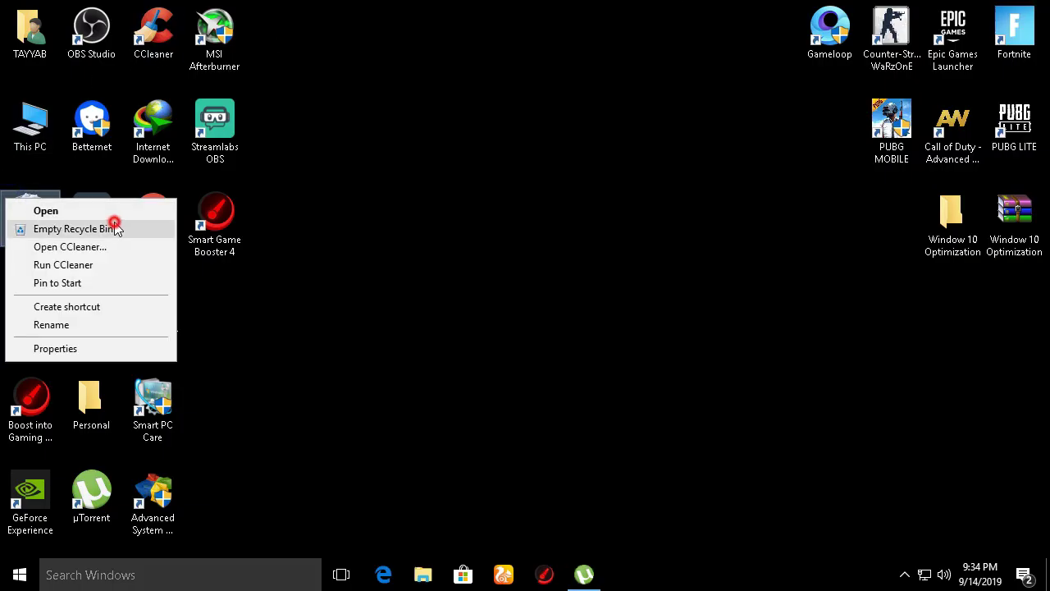
{"action": "left_click", "coordinate": [107, 225]}
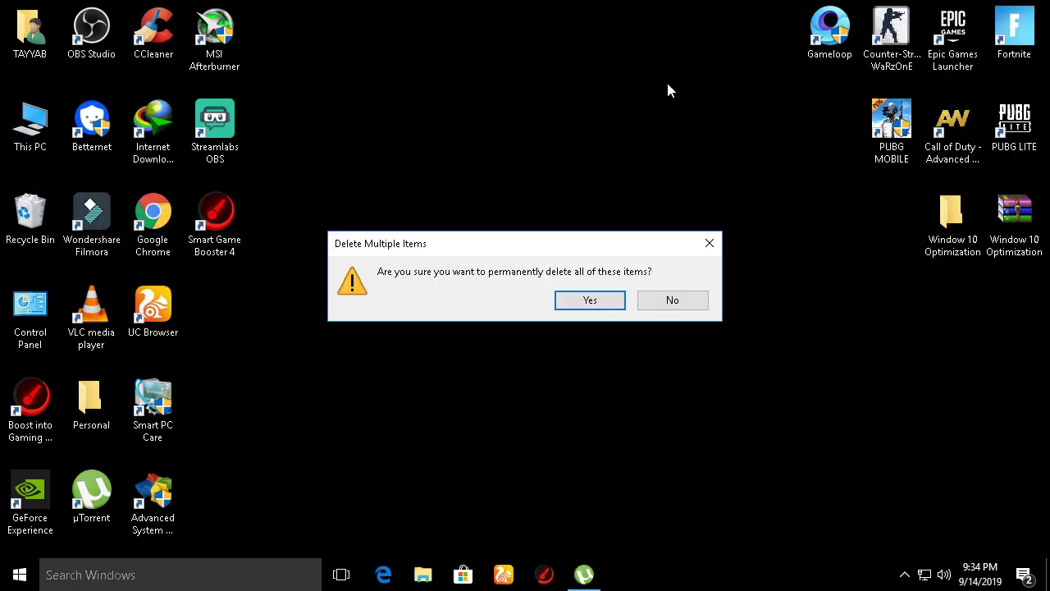
{"action": "left_click", "coordinate": [566, 301]}
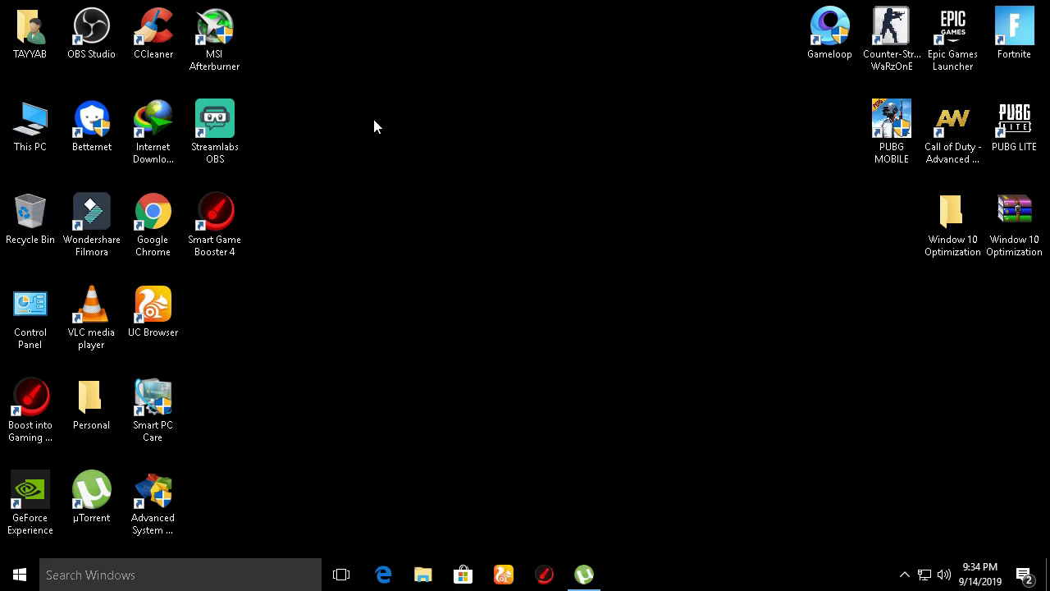
Open NVIDIA Control Panel from the desktop
{"action": "right_click", "coordinate": [570, 203]}
{"action": "right_click", "coordinate": [571, 184]}
{"action": "left_click", "coordinate": [714, 300]}
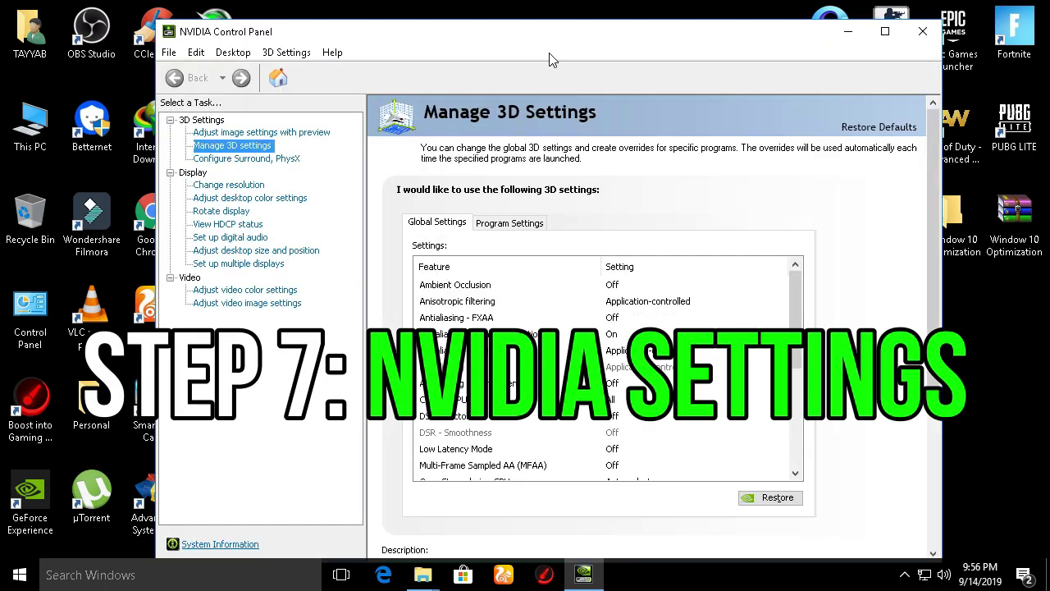
{"action": "left_click", "coordinate": [547, 52]}
Set the image settings with preview to use the advanced 3D image settings and apply the change
{"action": "left_click", "coordinate": [259, 132]}
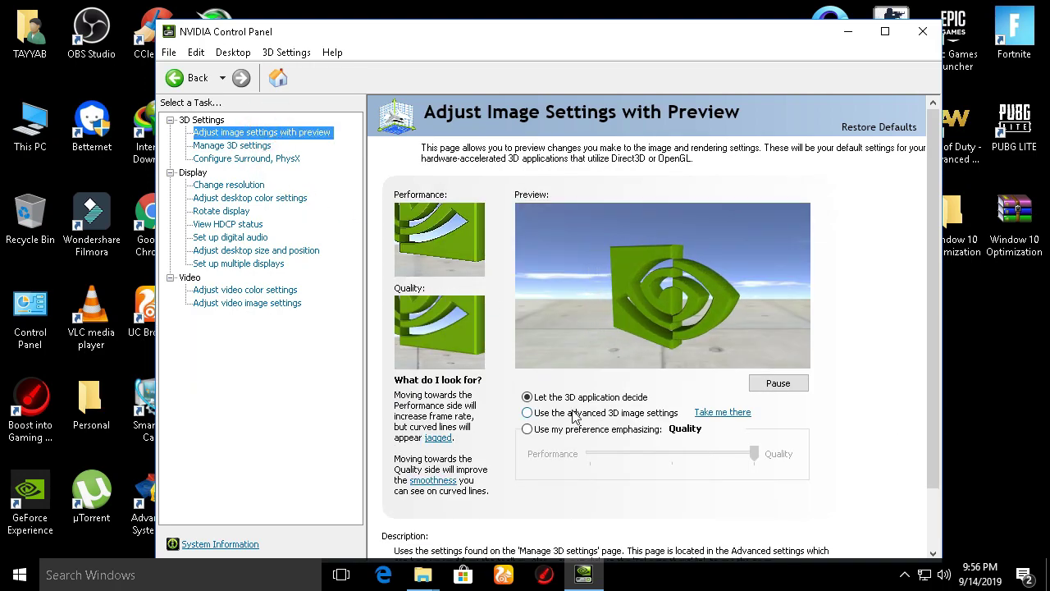
{"action": "left_click", "coordinate": [527, 412]}
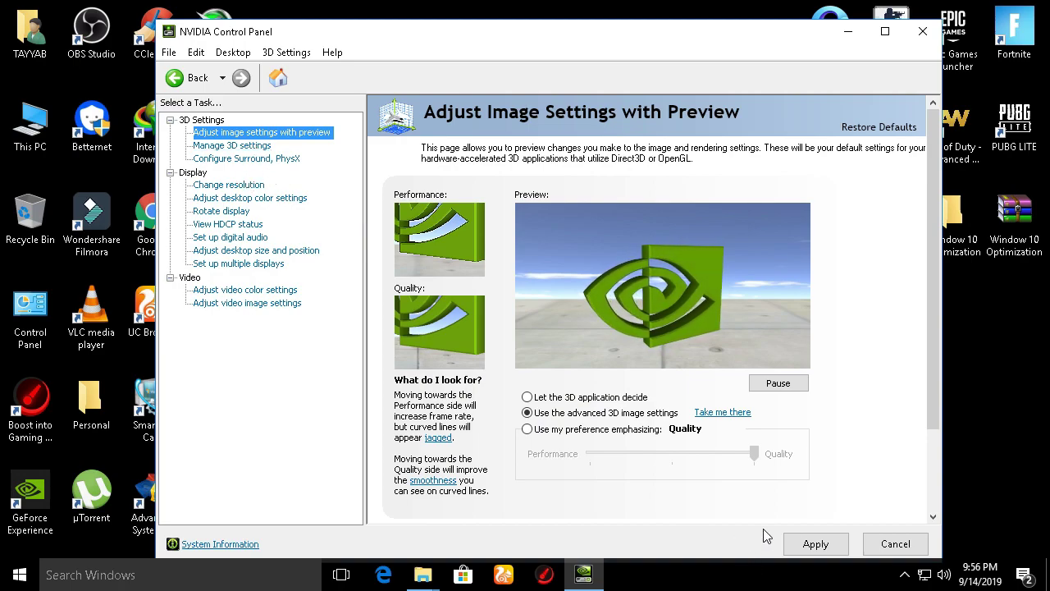
{"action": "left_click", "coordinate": [814, 543]}
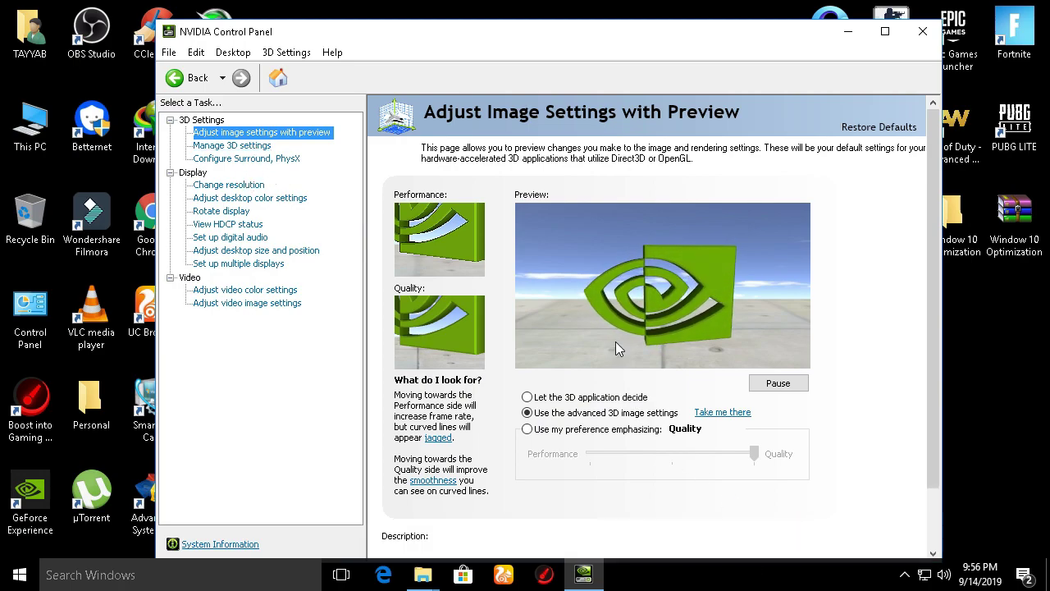
In the global 3D settings, set Low Latency Mode to Ultra and Power management mode to Prefer maximum performance
{"action": "left_click", "coordinate": [257, 145]}
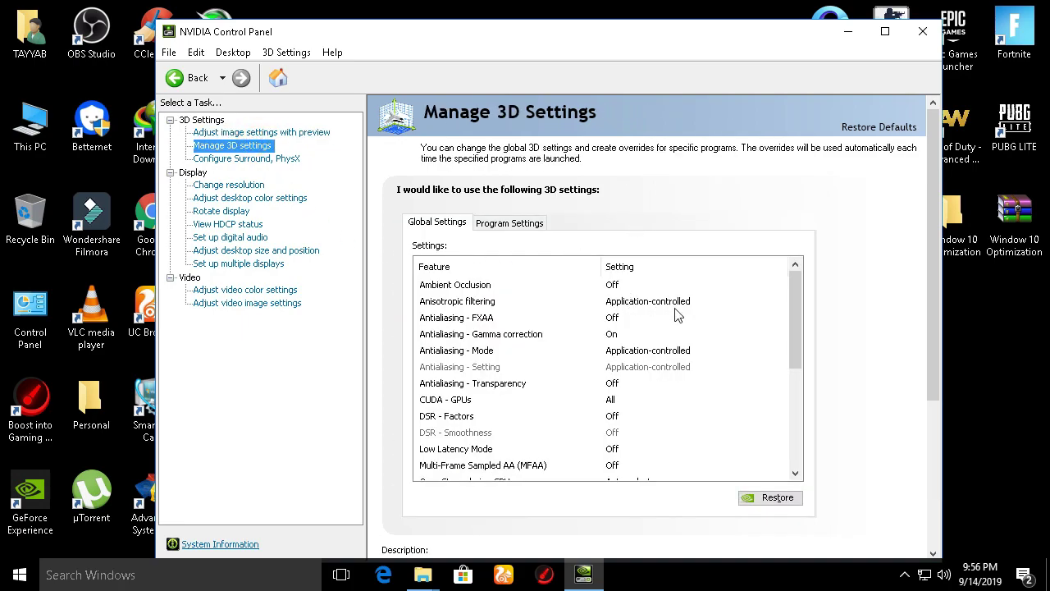
{"action": "left_click_drag", "start_coordinate": [800, 318], "coordinate": [796, 362]}
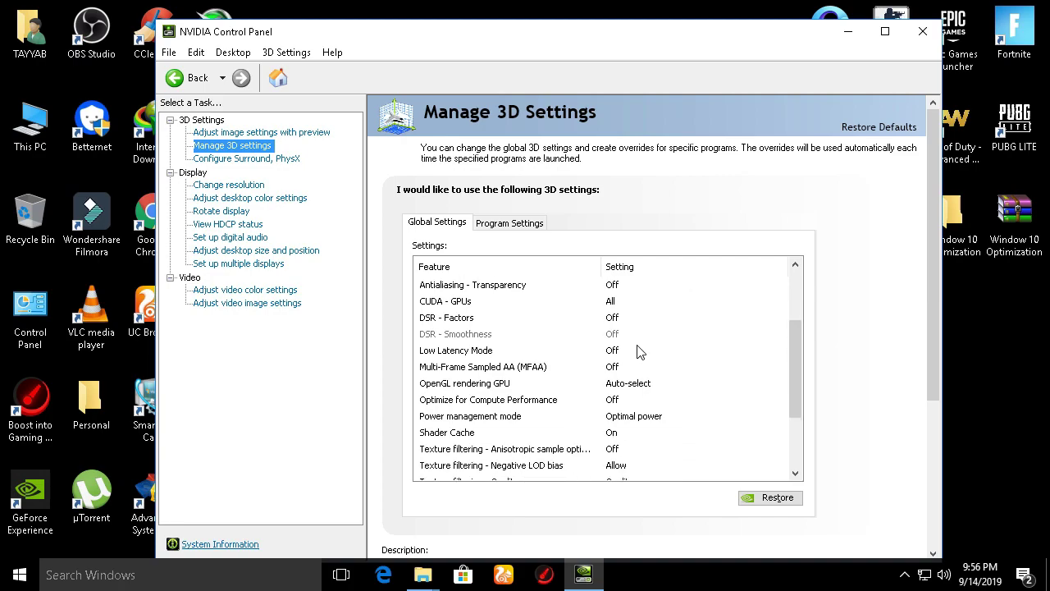
{"action": "left_click", "coordinate": [615, 350]}
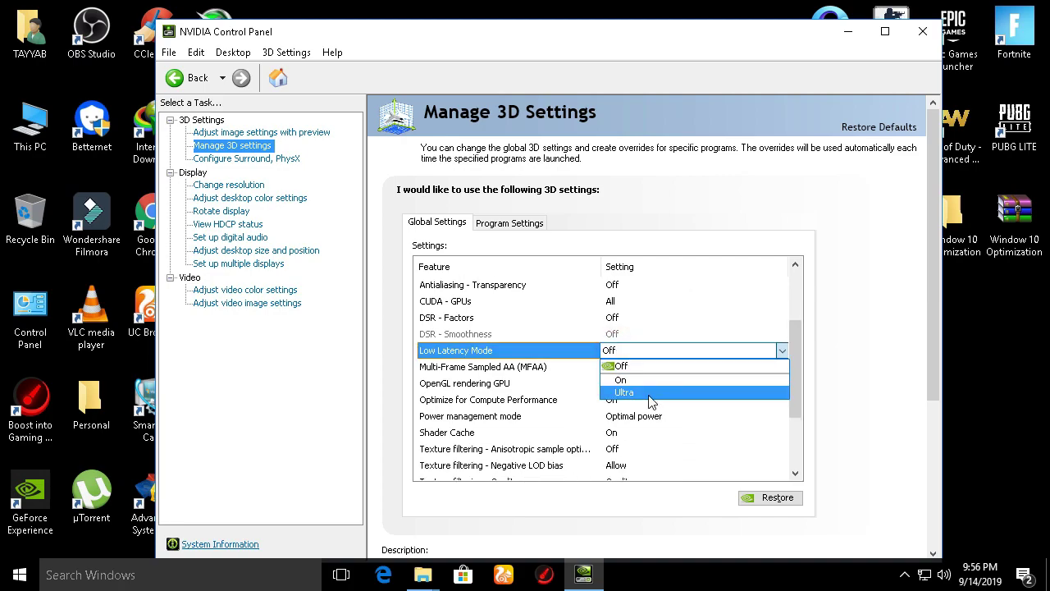
{"action": "left_click", "coordinate": [649, 393]}
{"action": "left_click_drag", "start_coordinate": [793, 327], "coordinate": [780, 391]}
{"action": "left_click", "coordinate": [646, 369]}
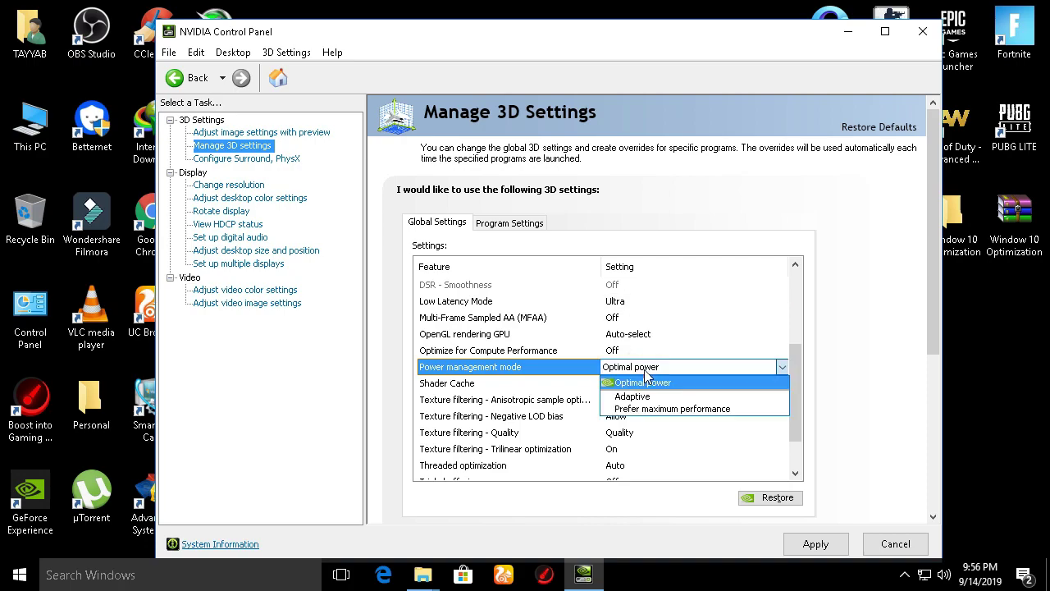
{"action": "left_click", "coordinate": [685, 409]}
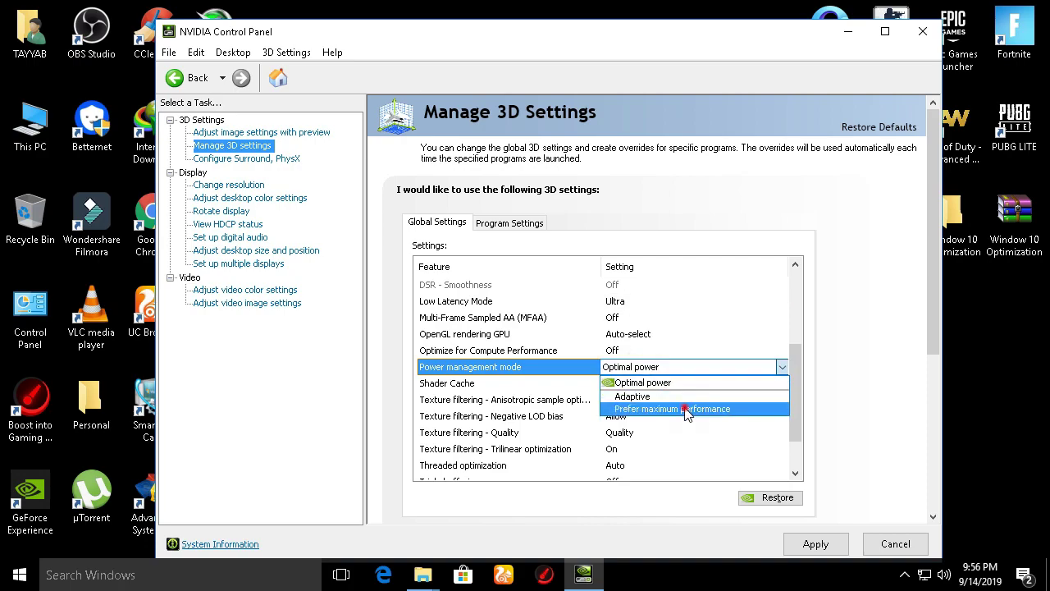
Choose Off for Optimize for Compute Performance and Auto for Threaded optimization in the global 3D settings
{"action": "left_click_drag", "start_coordinate": [796, 369], "coordinate": [797, 414]}
{"action": "left_click", "coordinate": [615, 349]}
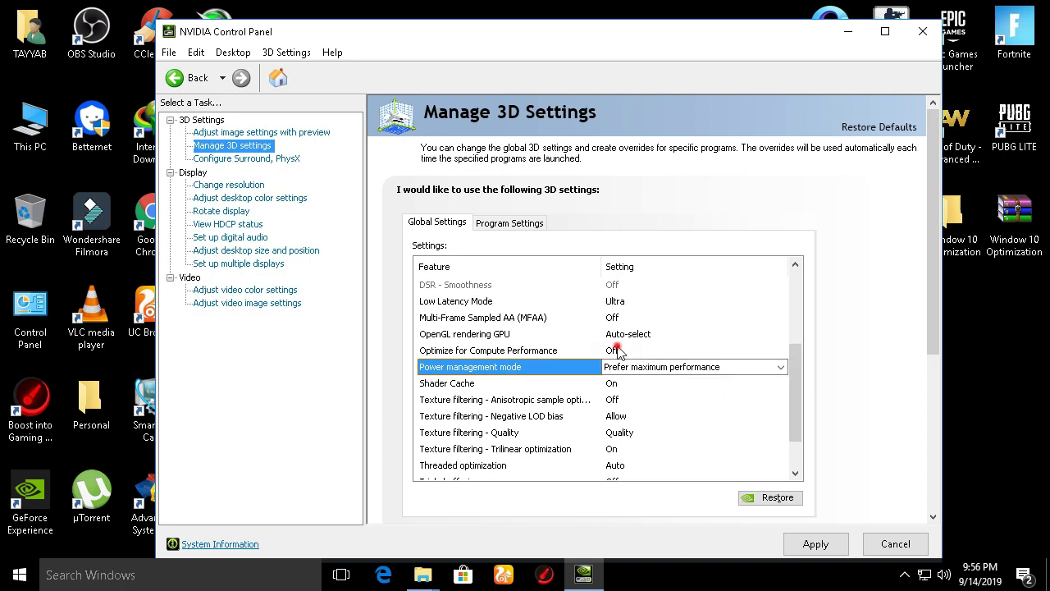
{"action": "left_click", "coordinate": [617, 351]}
{"action": "left_click", "coordinate": [628, 368]}
{"action": "left_click_drag", "start_coordinate": [799, 370], "coordinate": [797, 416]}
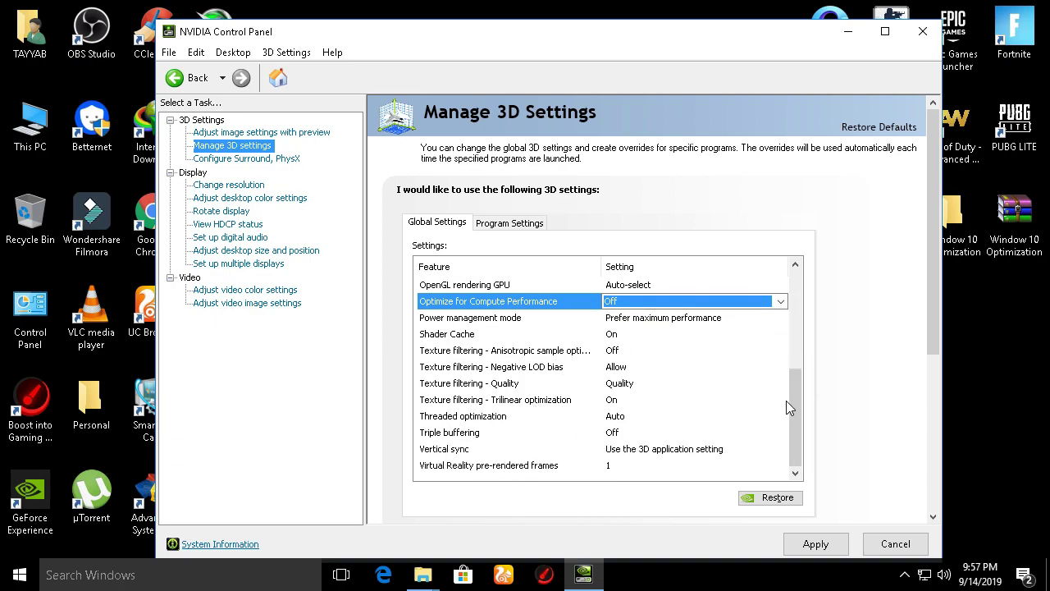
{"action": "left_click", "coordinate": [607, 416]}
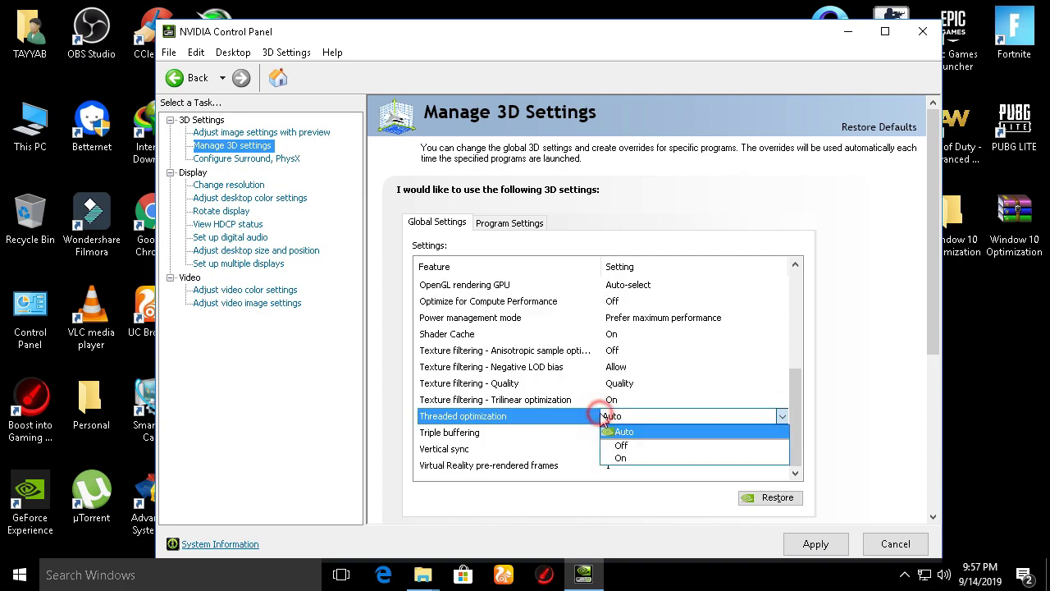
{"action": "left_click", "coordinate": [638, 432]}
Choose Prefer maximum performance again for the global Power management mode
{"action": "left_click_drag", "start_coordinate": [794, 418], "coordinate": [799, 370]}
{"action": "left_click", "coordinate": [673, 416]}
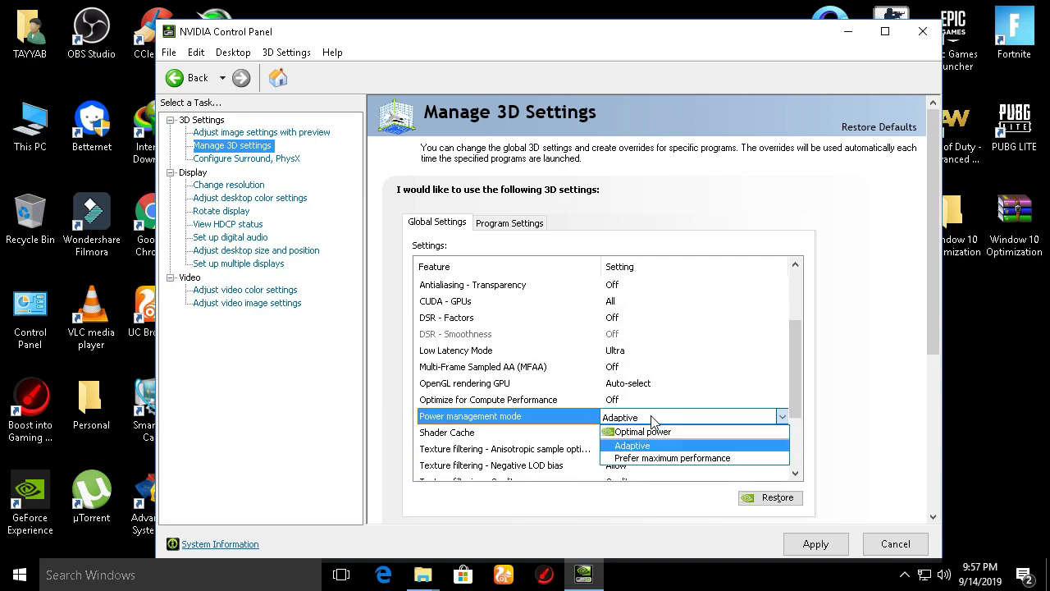
{"action": "left_click", "coordinate": [644, 461]}
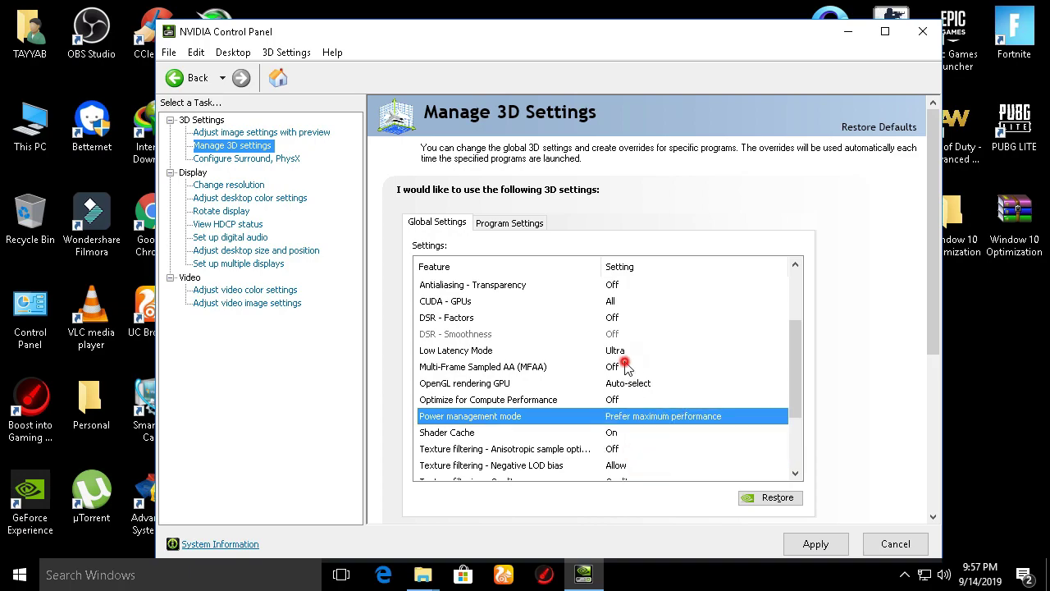
Choose Ultra again for Low Latency Mode, then apply the 3D settings and close NVIDIA Control Panel
{"action": "left_click", "coordinate": [620, 365]}
{"action": "left_click", "coordinate": [620, 352]}
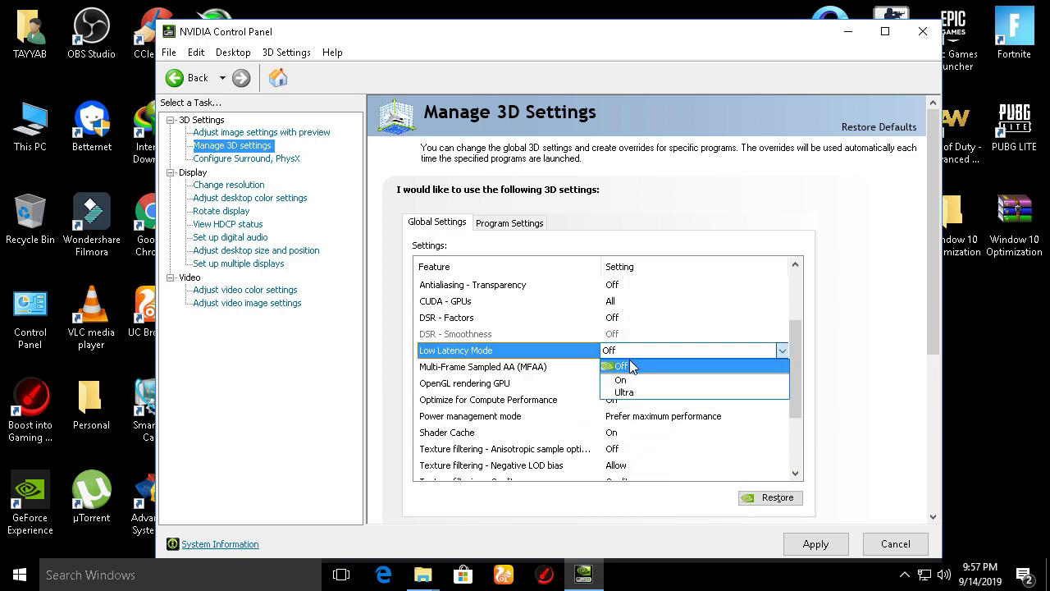
{"action": "left_click", "coordinate": [637, 394]}
{"action": "left_click", "coordinate": [812, 549]}
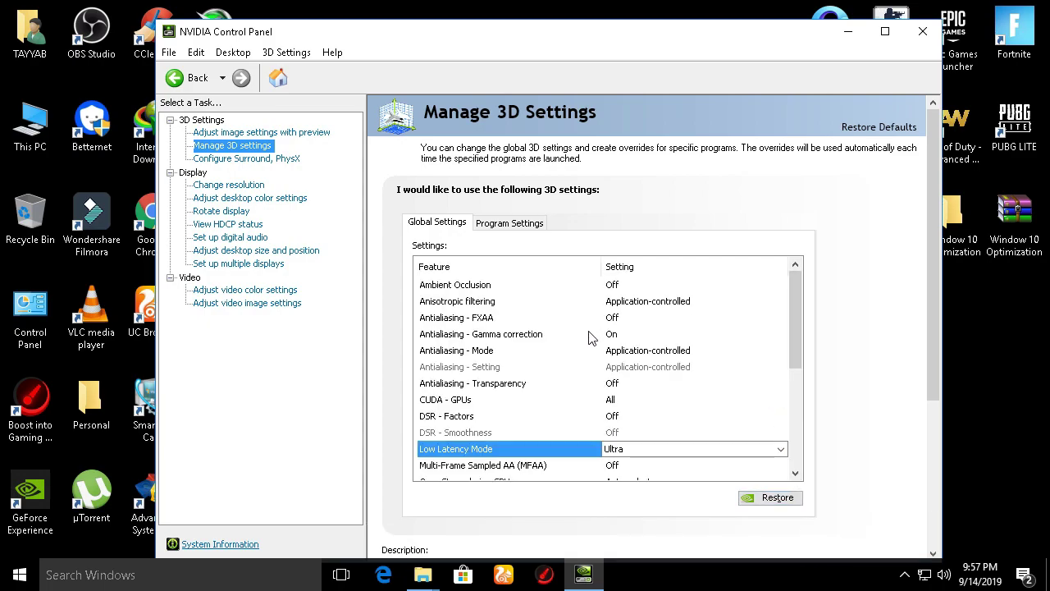
{"action": "left_click", "coordinate": [923, 31]}
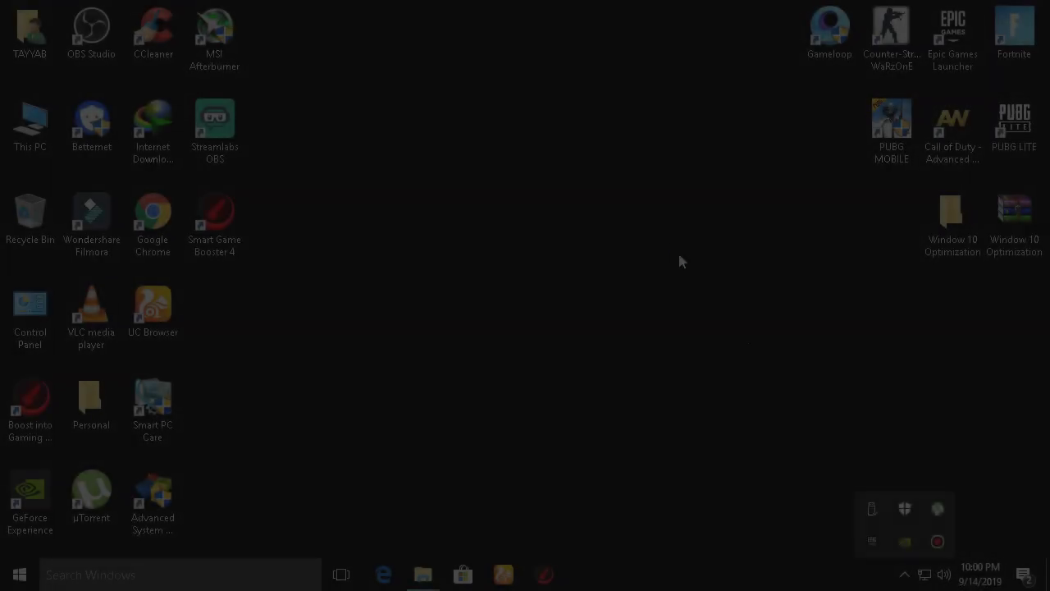
Refresh the desktop and move the Window 10 Optimization archive to the other side of the folder with the same name
{"action": "right_click", "coordinate": [675, 247]}
{"action": "left_click", "coordinate": [754, 296]}
{"action": "left_click_drag", "start_coordinate": [1012, 215], "coordinate": [875, 229]}
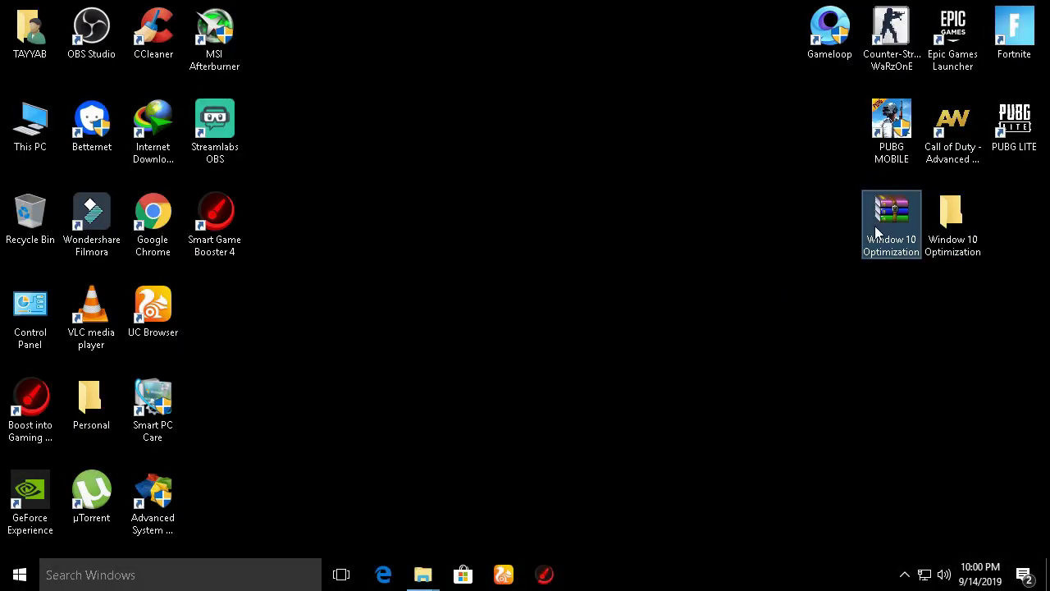
Extract the Window 10 Optimization archive directly onto the desktop and open the Window 10 Optimization folder
{"action": "right_click", "coordinate": [879, 209]}
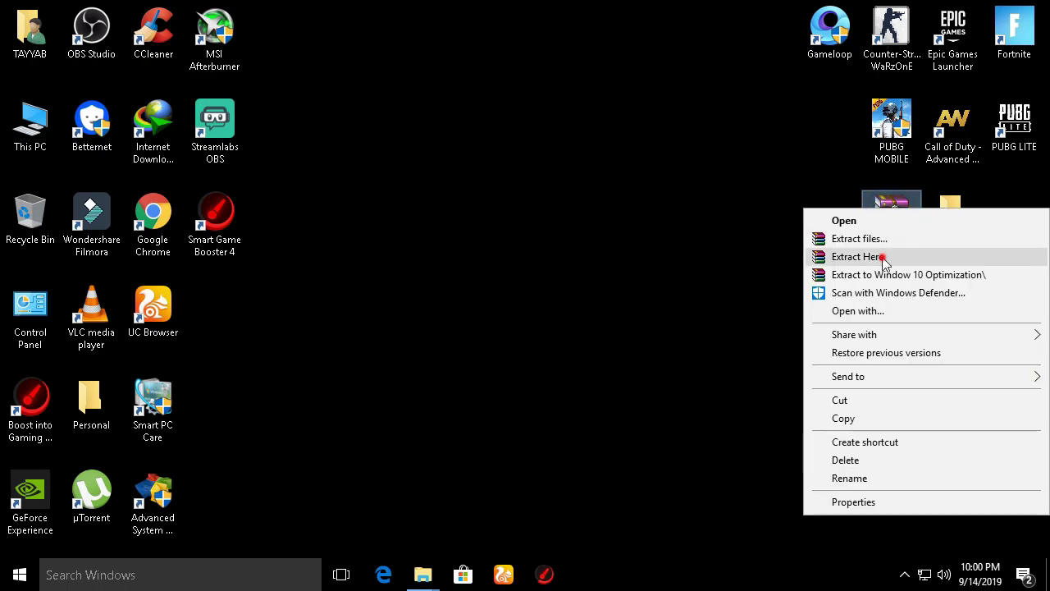
{"action": "left_click", "coordinate": [849, 255]}
{"action": "left_click", "coordinate": [493, 370]}
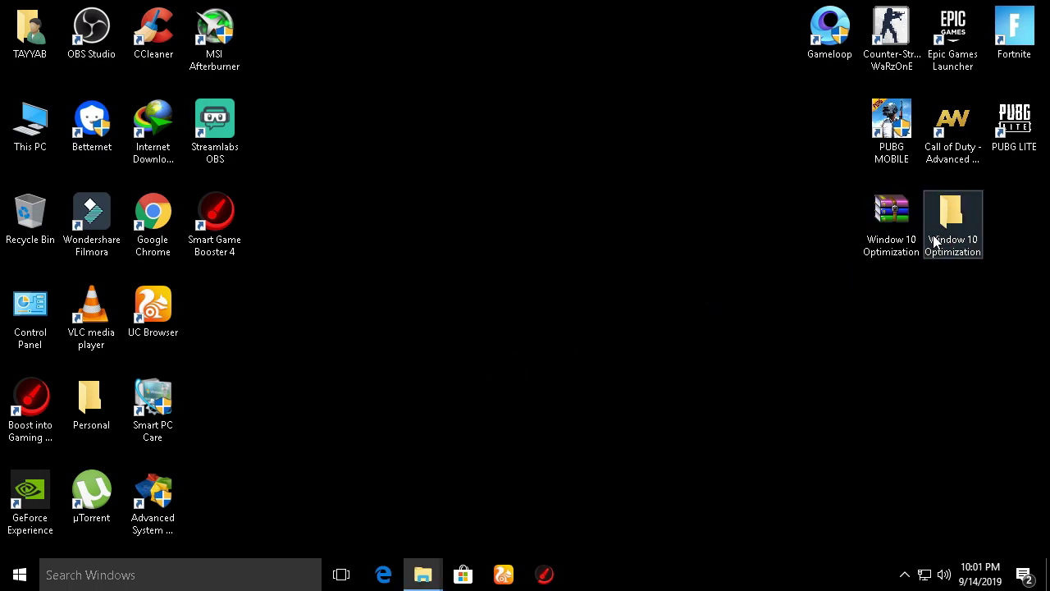
{"action": "double_click", "coordinate": [935, 235]}
{"action": "left_click", "coordinate": [873, 55]}
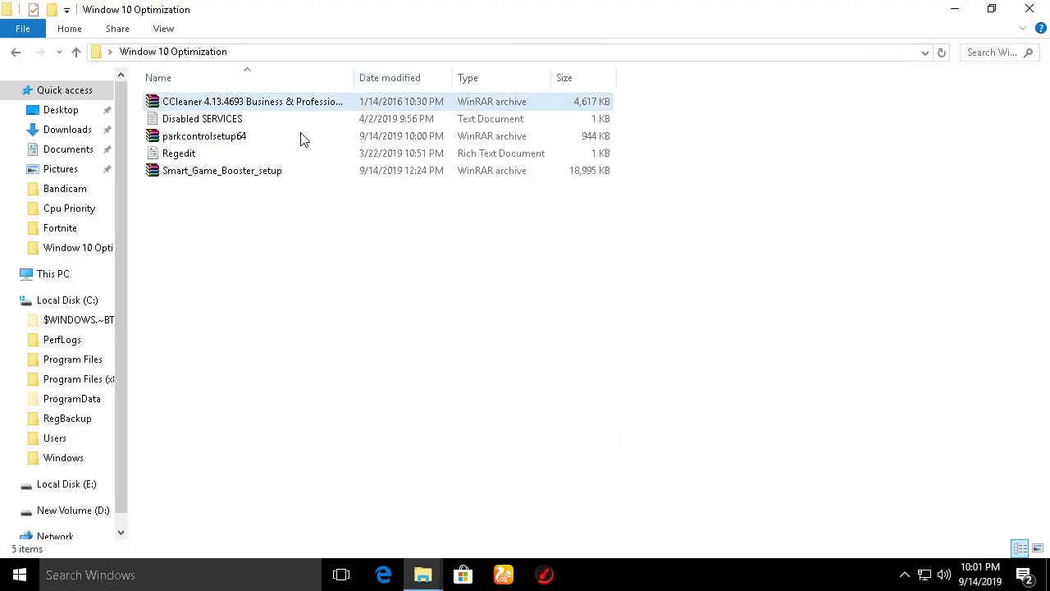
Extract the parkcontrolsetup64 archive directly into the Window 10 Optimization folder
{"action": "left_click", "coordinate": [227, 142]}
{"action": "right_click", "coordinate": [228, 147]}
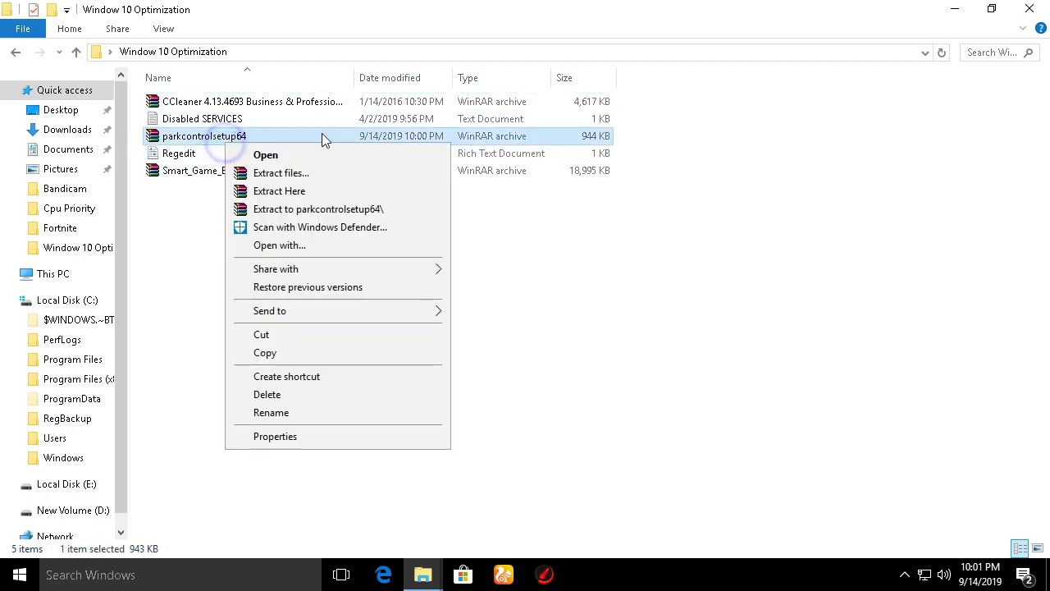
{"action": "left_click", "coordinate": [328, 190]}
Run the extracted parkcontrolsetup64 installer, accept the license agreement and install ParkControl
{"action": "left_click", "coordinate": [227, 136]}
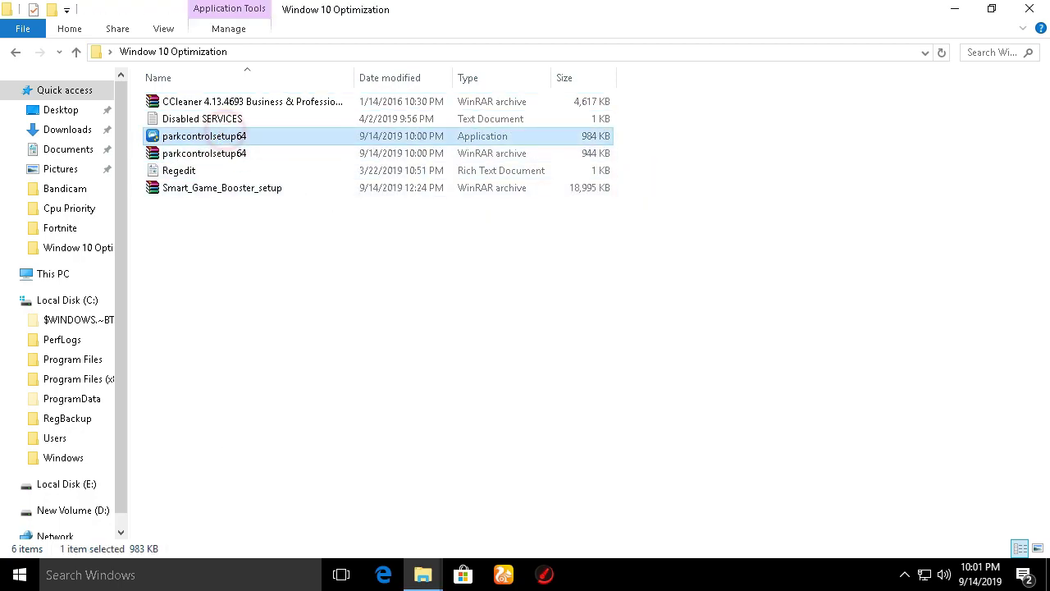
{"action": "key", "text": "Return"}
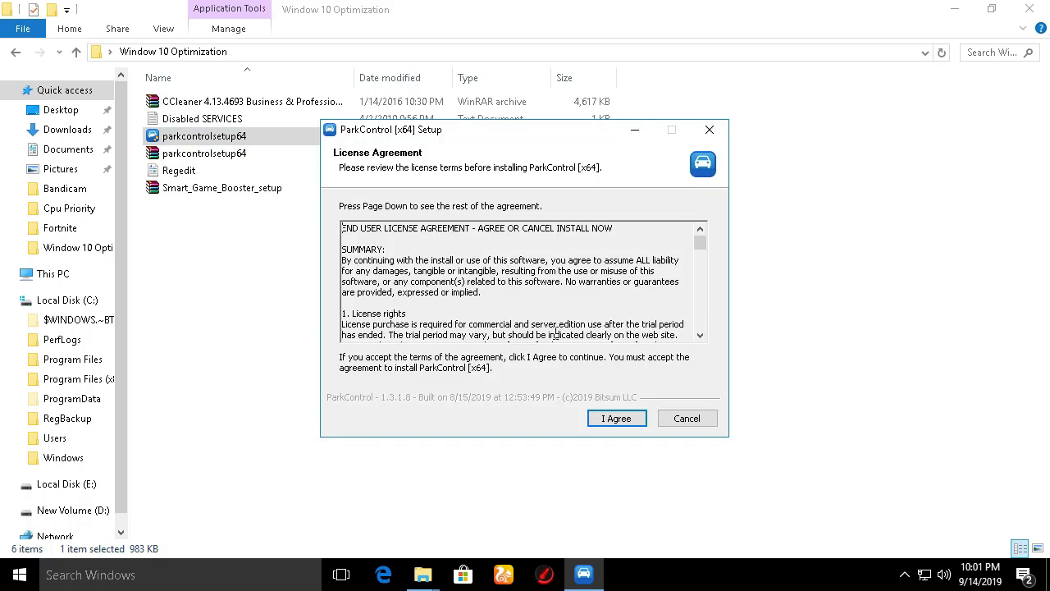
{"action": "left_click", "coordinate": [617, 417]}
{"action": "left_click", "coordinate": [617, 418]}
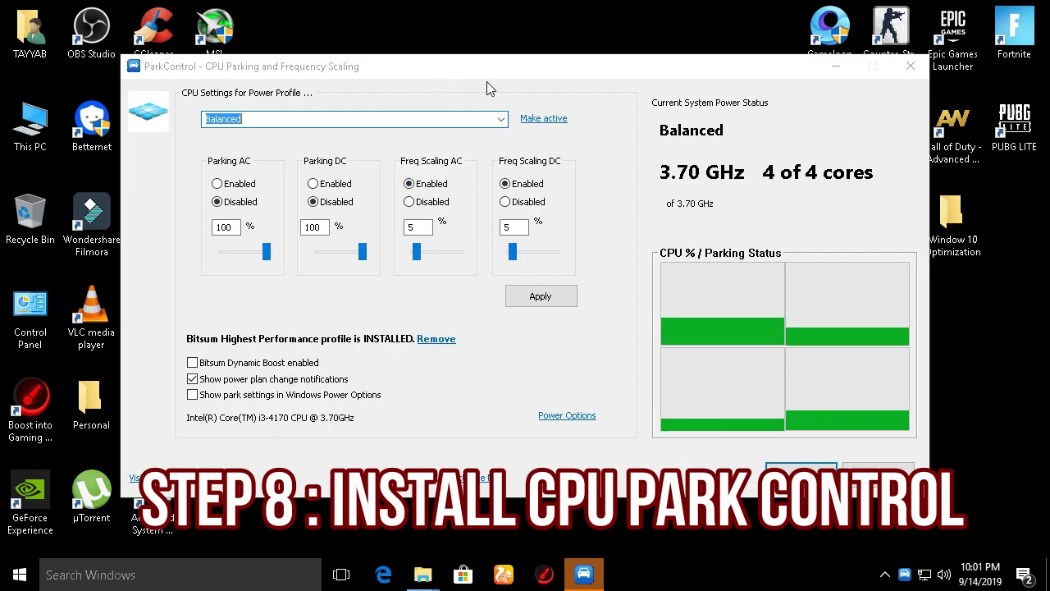
Choose Bitsum Highest Performance as the ParkControl power profile and confirm the settings
{"action": "left_click", "coordinate": [469, 120]}
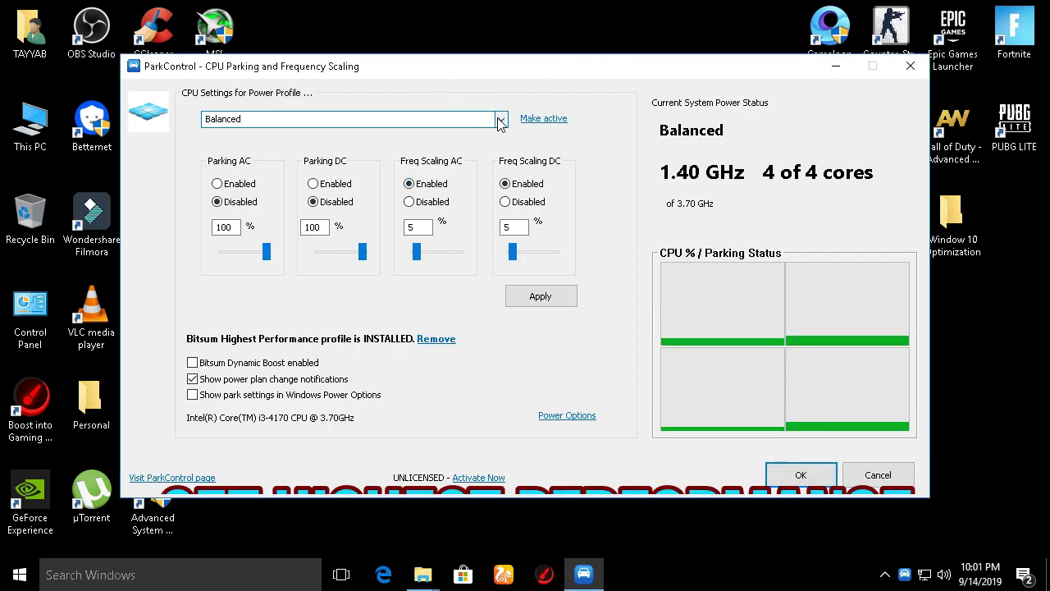
{"action": "left_click", "coordinate": [500, 120]}
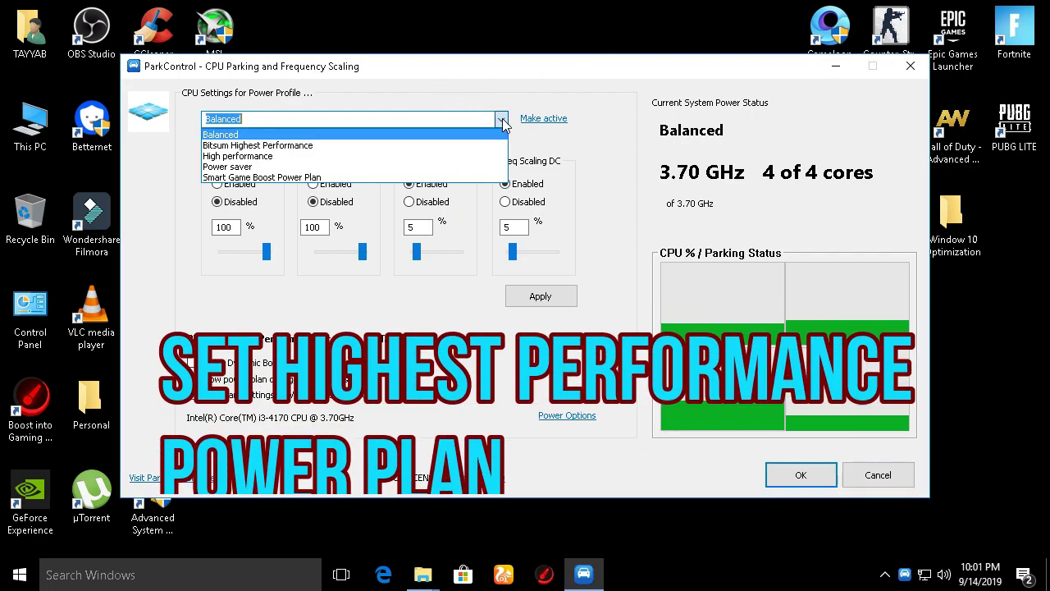
{"action": "left_click", "coordinate": [301, 146]}
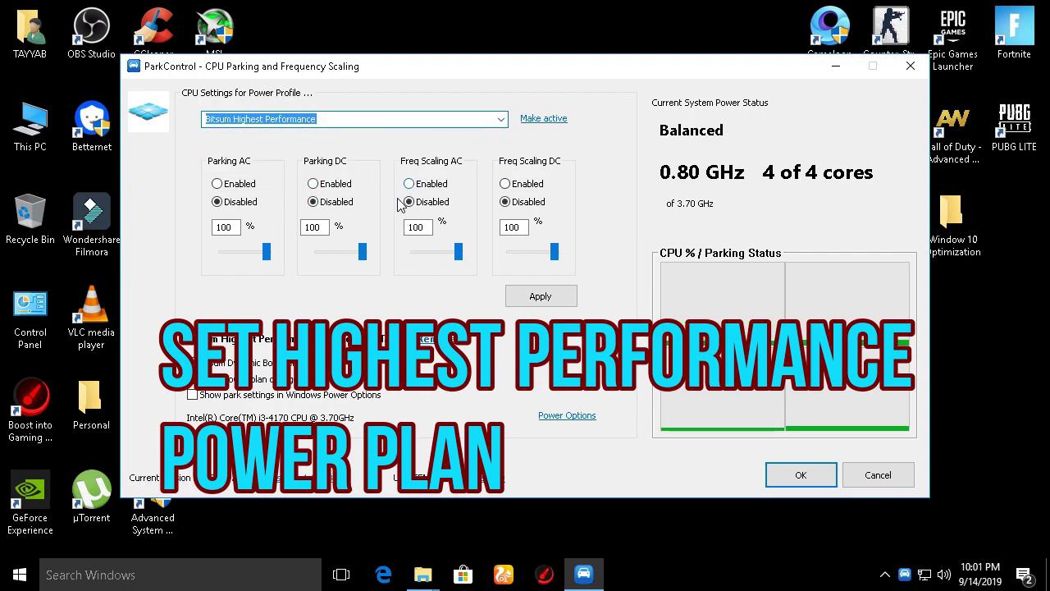
{"action": "left_click", "coordinate": [501, 120]}
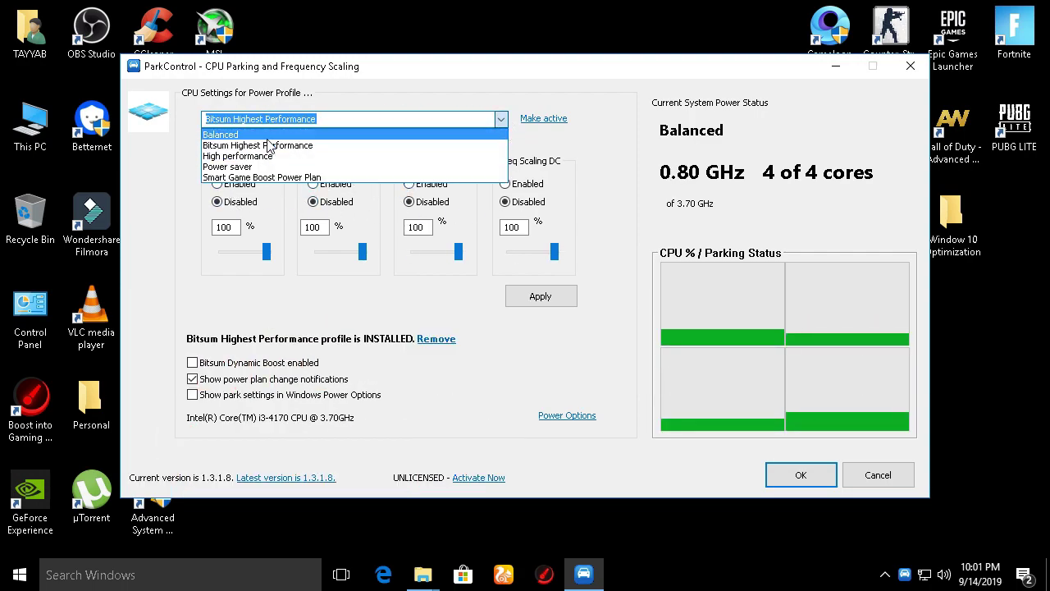
{"action": "left_click", "coordinate": [300, 146]}
{"action": "left_click", "coordinate": [820, 484]}
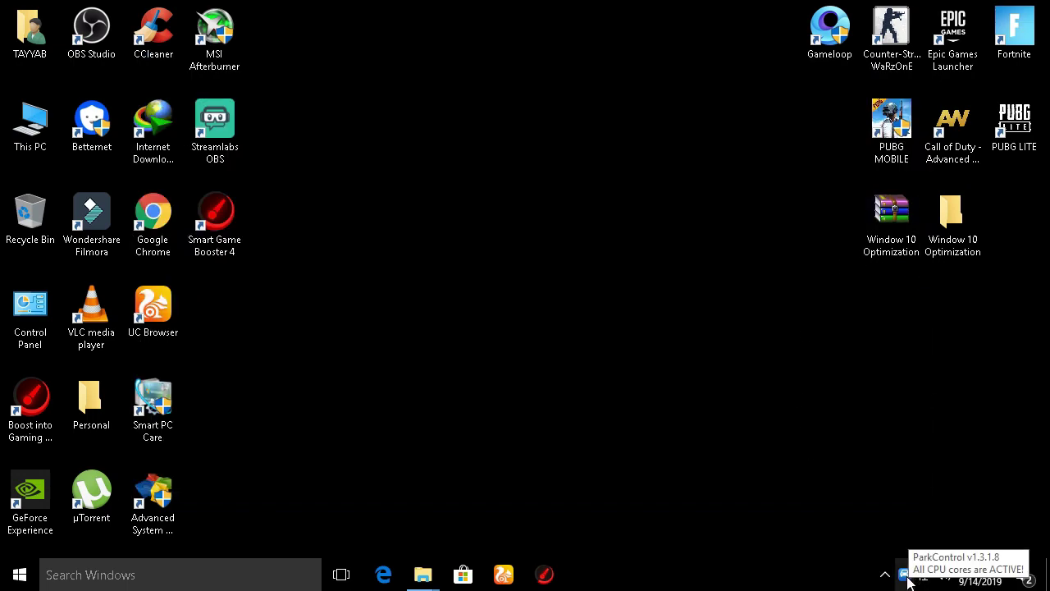
Reopen the Window 10 Optimization folder and extract the CCleaner 4.13.4693 archive directly into it
{"action": "double_click", "coordinate": [948, 211]}
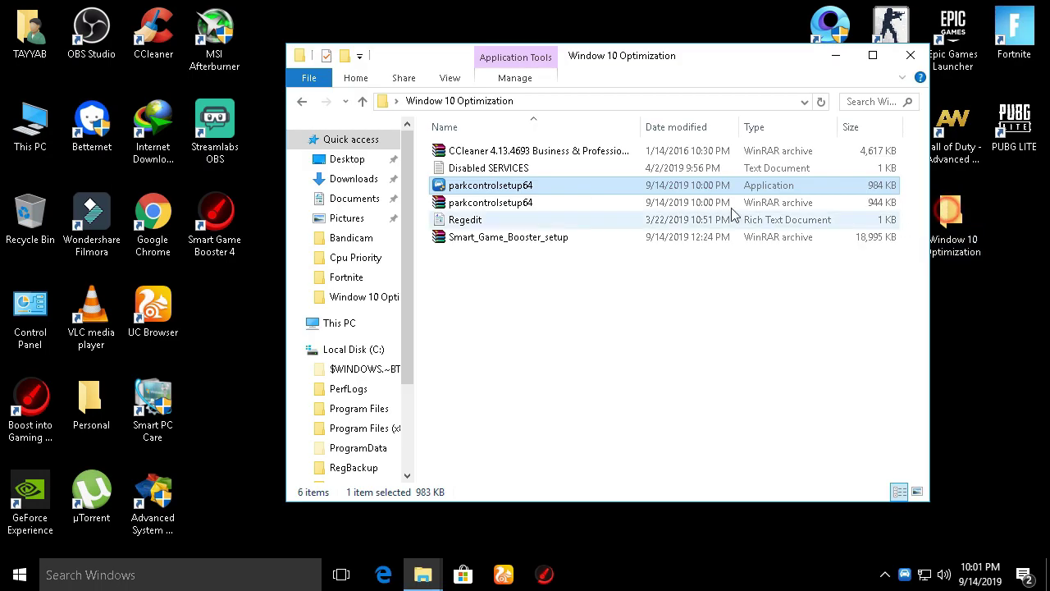
{"action": "left_click", "coordinate": [538, 150]}
{"action": "right_click", "coordinate": [540, 151]}
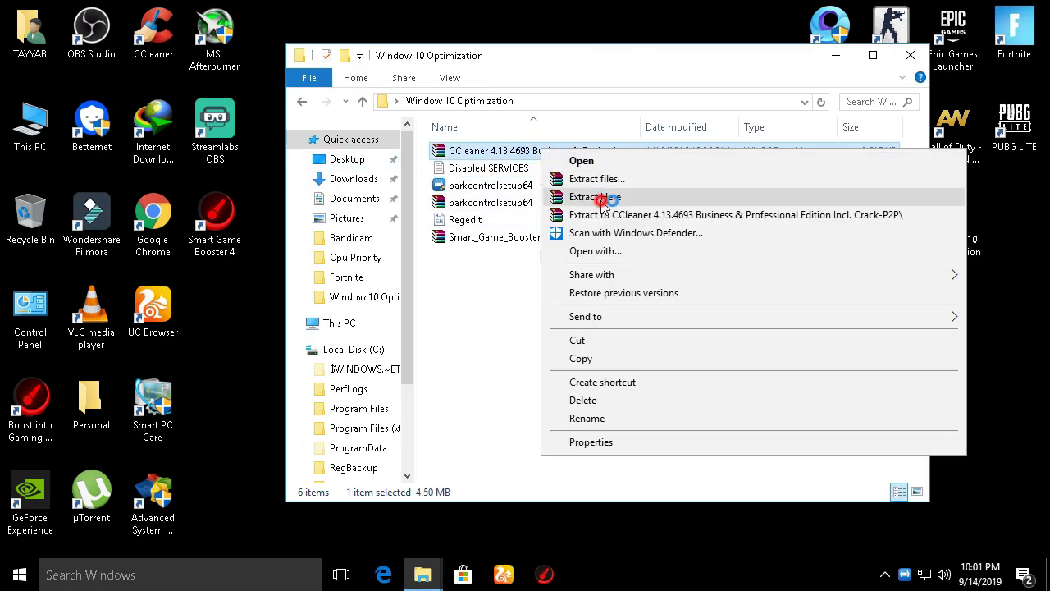
{"action": "left_click", "coordinate": [601, 199]}
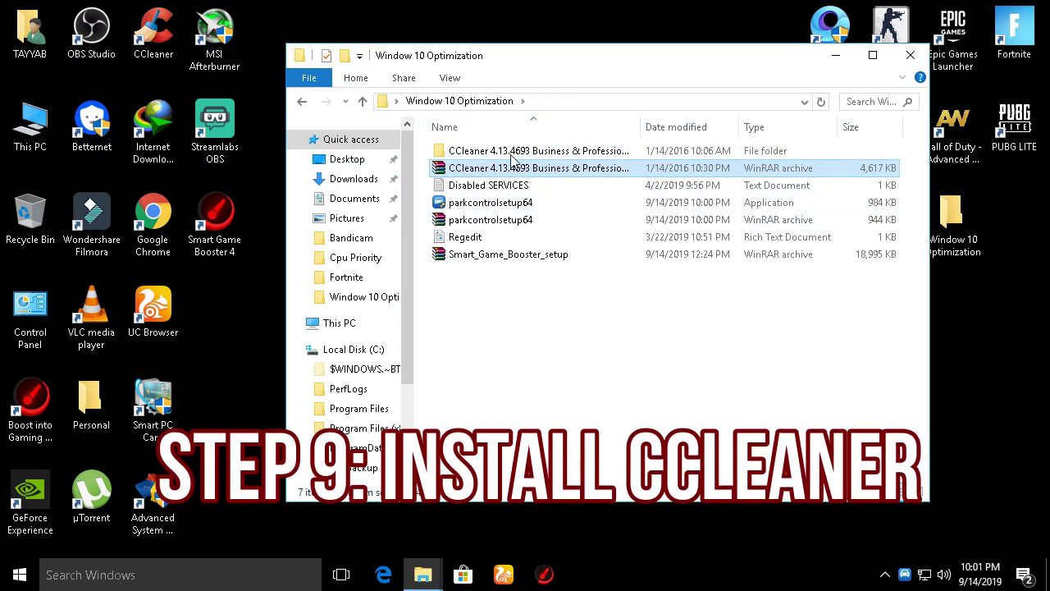
{"action": "double_click", "coordinate": [482, 150]}
{"action": "left_click", "coordinate": [466, 186]}
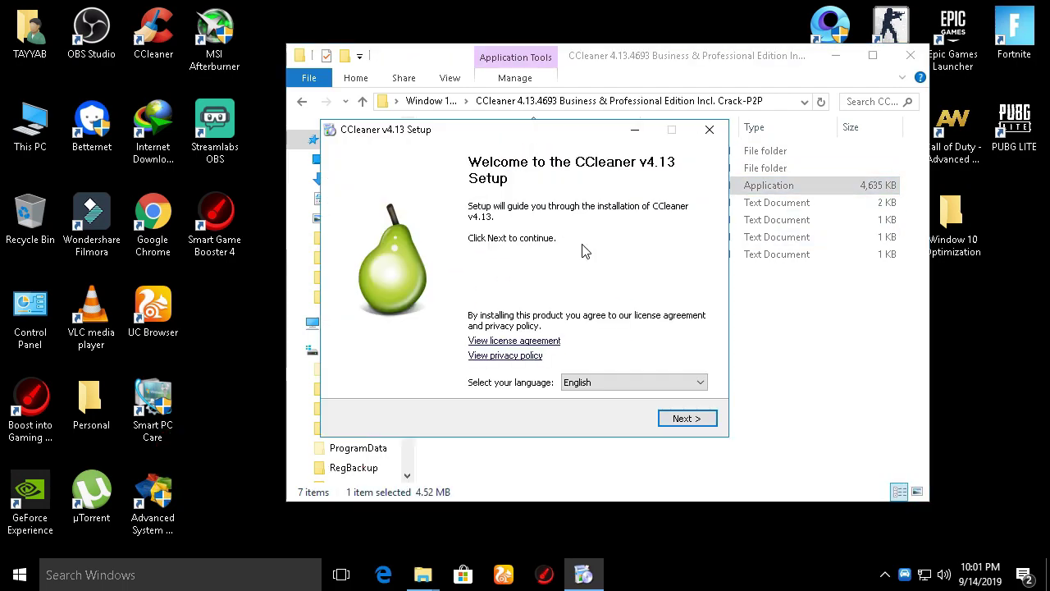
{"action": "left_click", "coordinate": [709, 129]}
{"action": "left_click", "coordinate": [562, 345]}
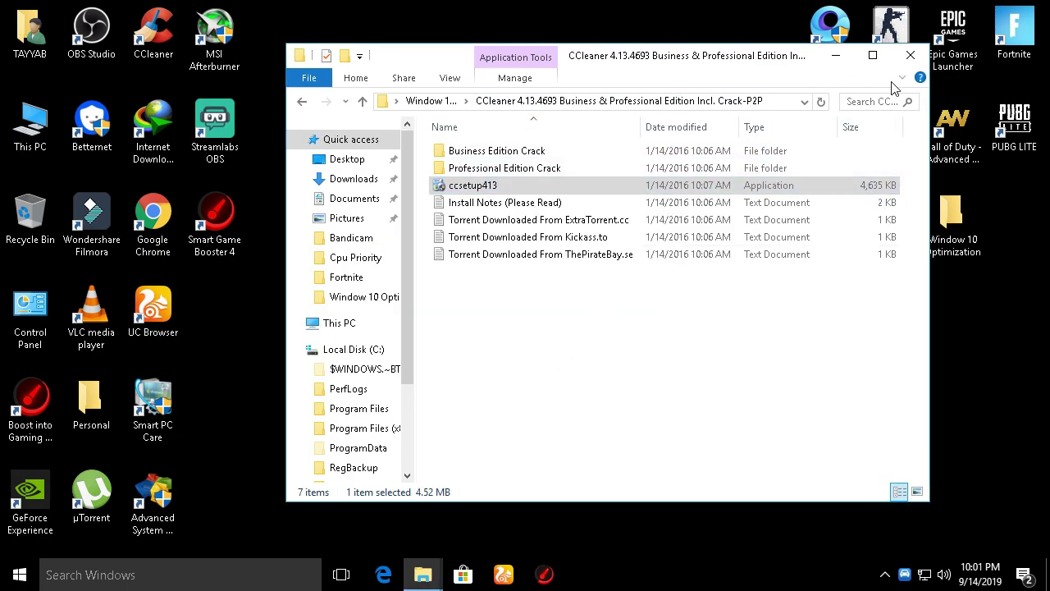
{"action": "left_click", "coordinate": [909, 55]}
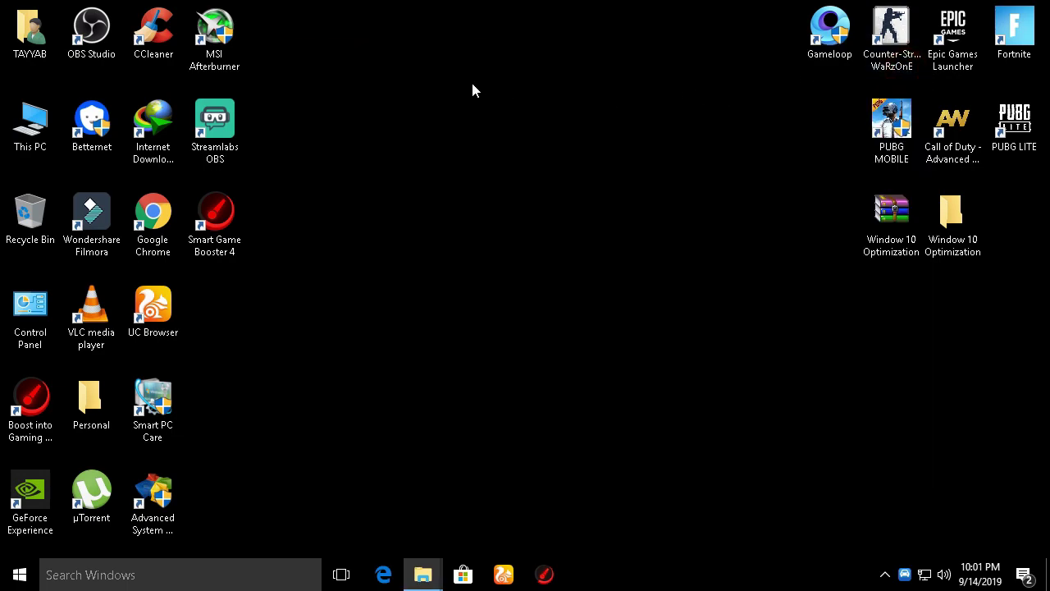
Launch CCleaner from the desktop, start analyzing the system for junk files and decline the version update
{"action": "right_click", "coordinate": [134, 31]}
{"action": "left_click", "coordinate": [206, 46]}
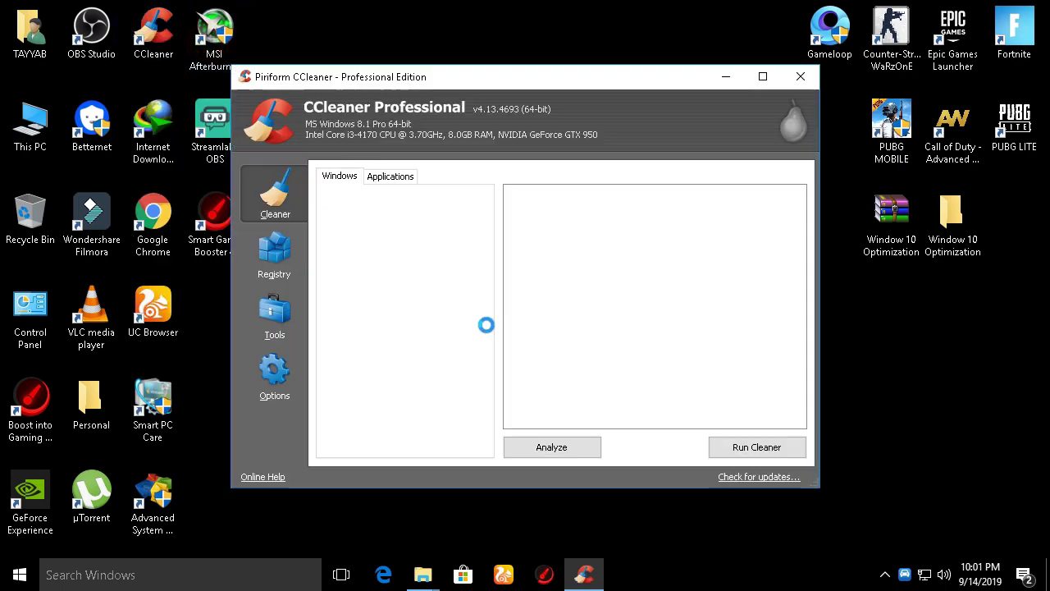
{"action": "left_click", "coordinate": [554, 447]}
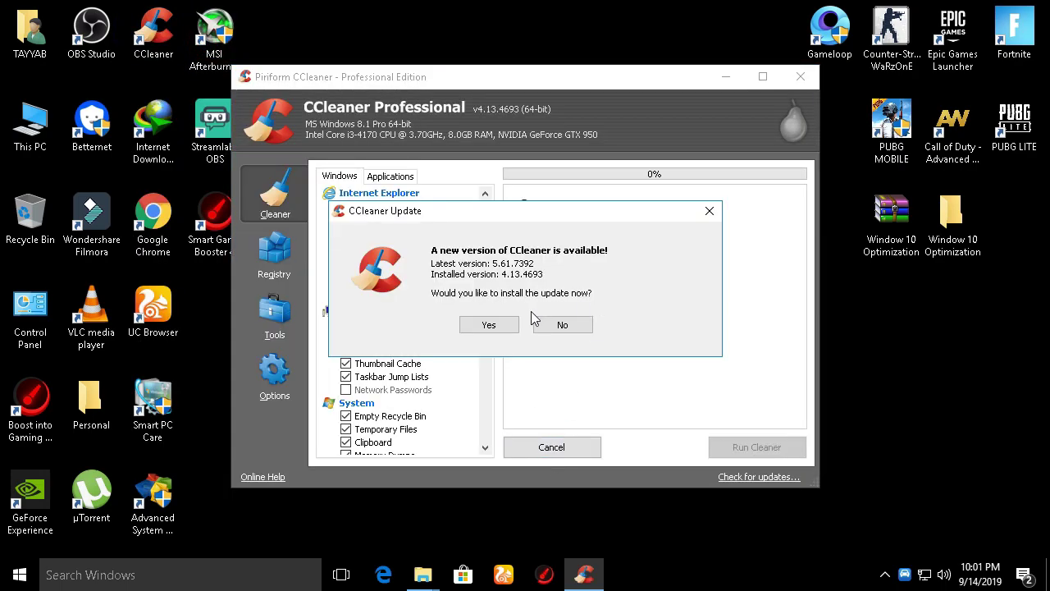
{"action": "left_click", "coordinate": [562, 325]}
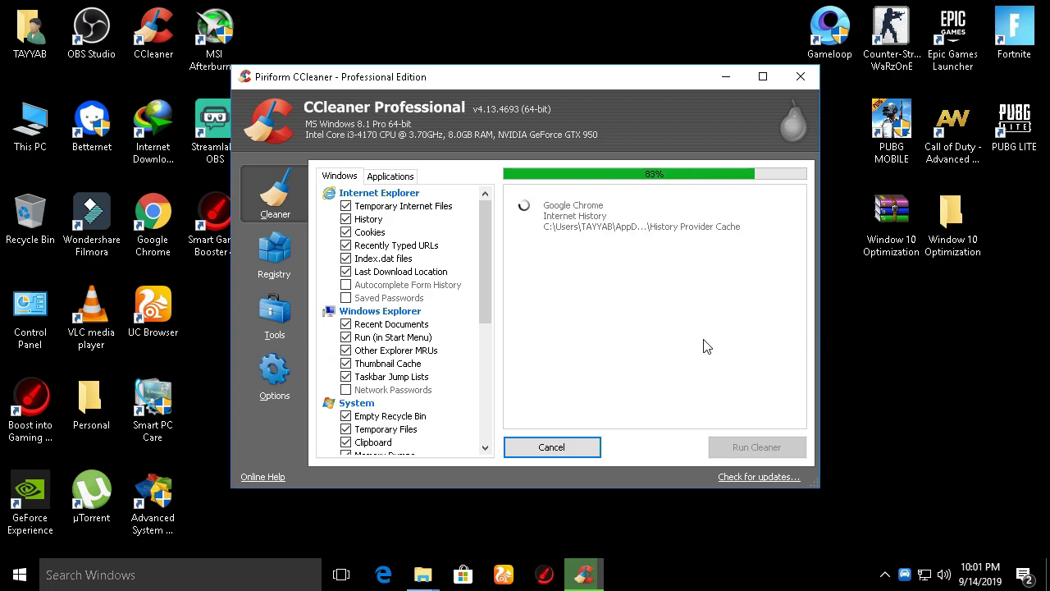
Run the CCleaner junk cleanup with the default items, repeating it a few times
{"action": "left_click", "coordinate": [783, 447]}
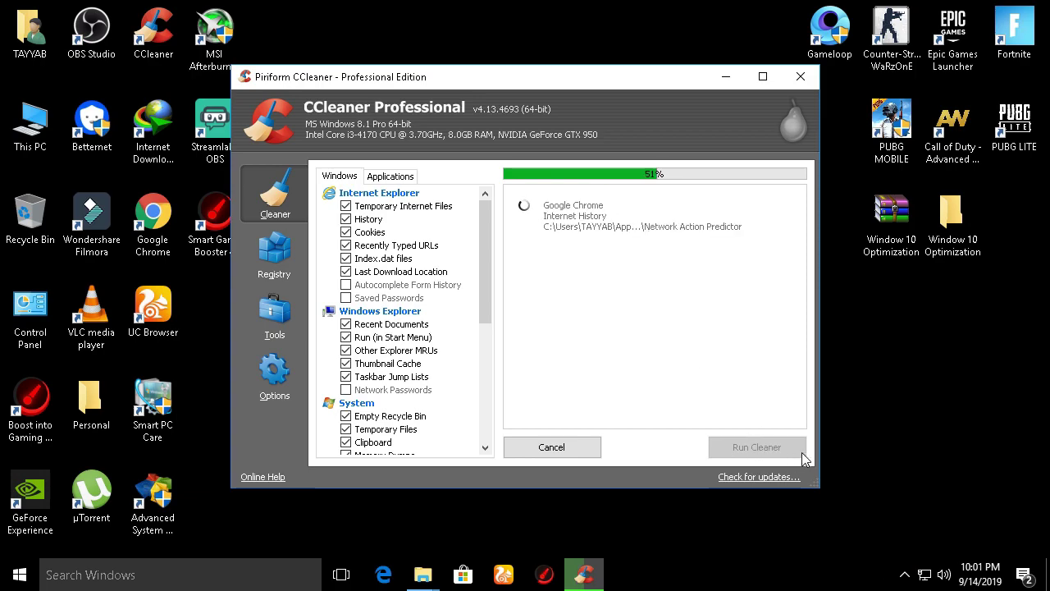
{"action": "left_click", "coordinate": [767, 449]}
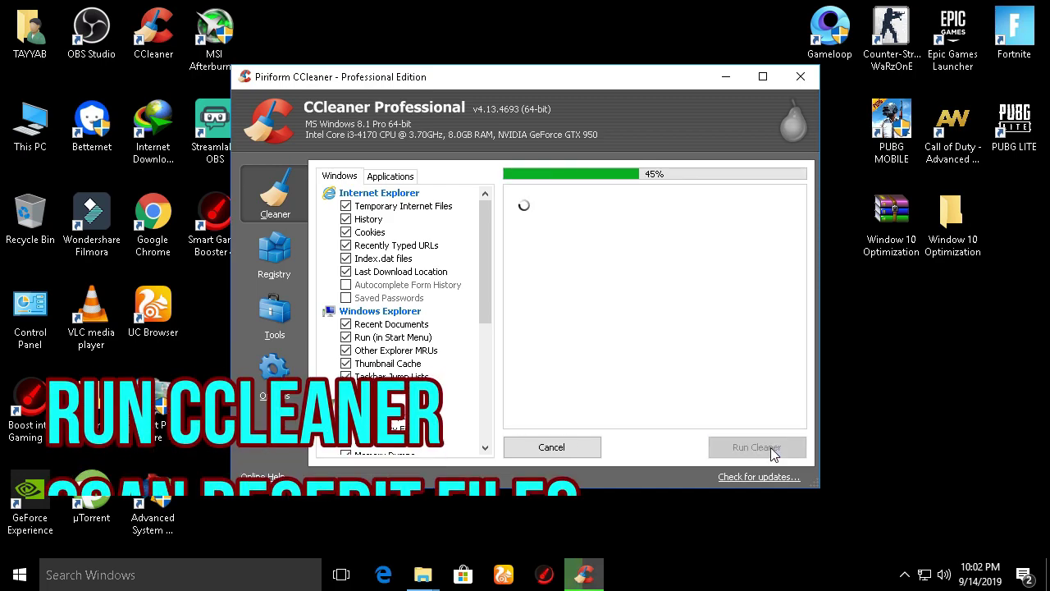
{"action": "left_click", "coordinate": [771, 449]}
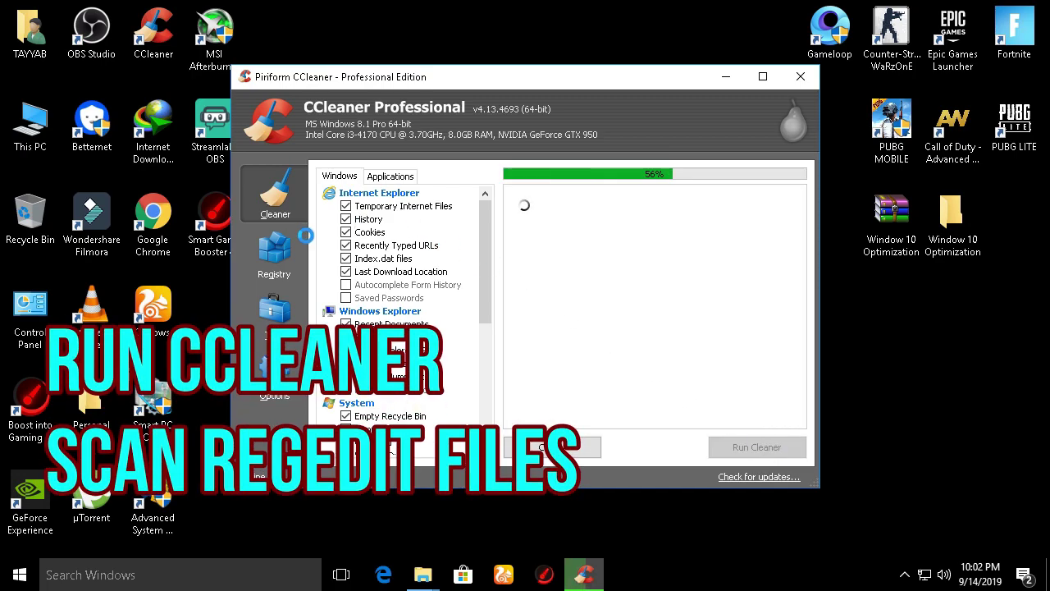
Scan the registry for issues and fix all selected issues without a registry backup, closing CCleaner when done
{"action": "left_click", "coordinate": [301, 261]}
{"action": "left_click", "coordinate": [574, 447]}
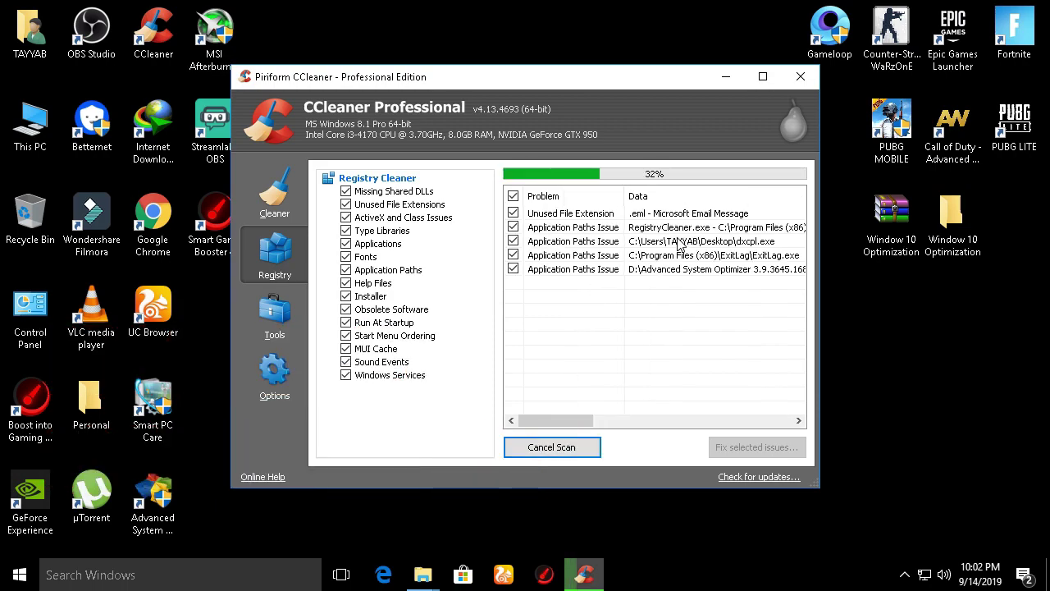
{"action": "left_click", "coordinate": [754, 447]}
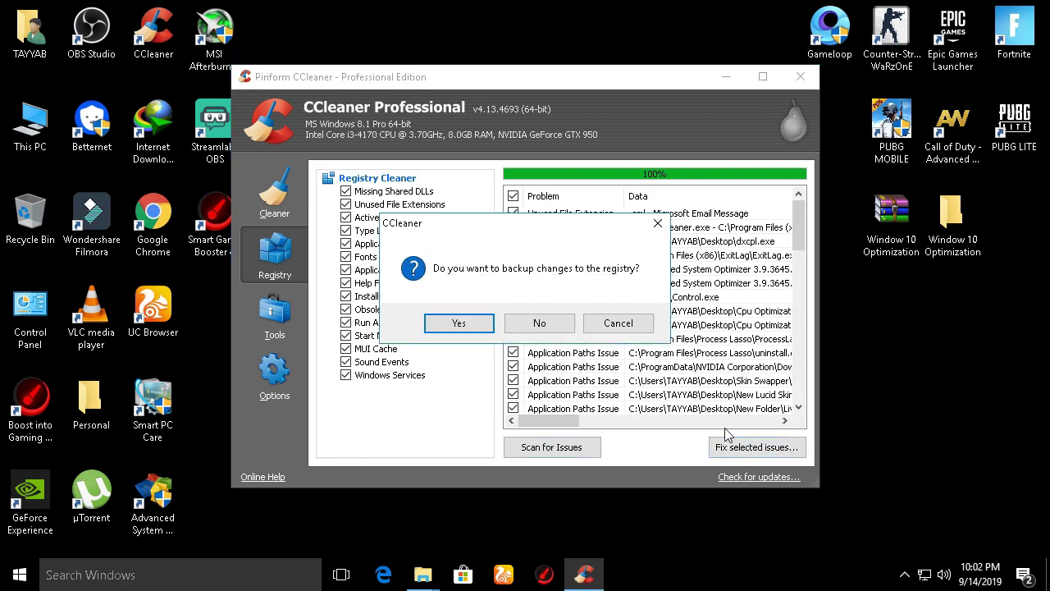
{"action": "left_click", "coordinate": [543, 325]}
{"action": "left_click", "coordinate": [580, 364]}
{"action": "left_click", "coordinate": [667, 362]}
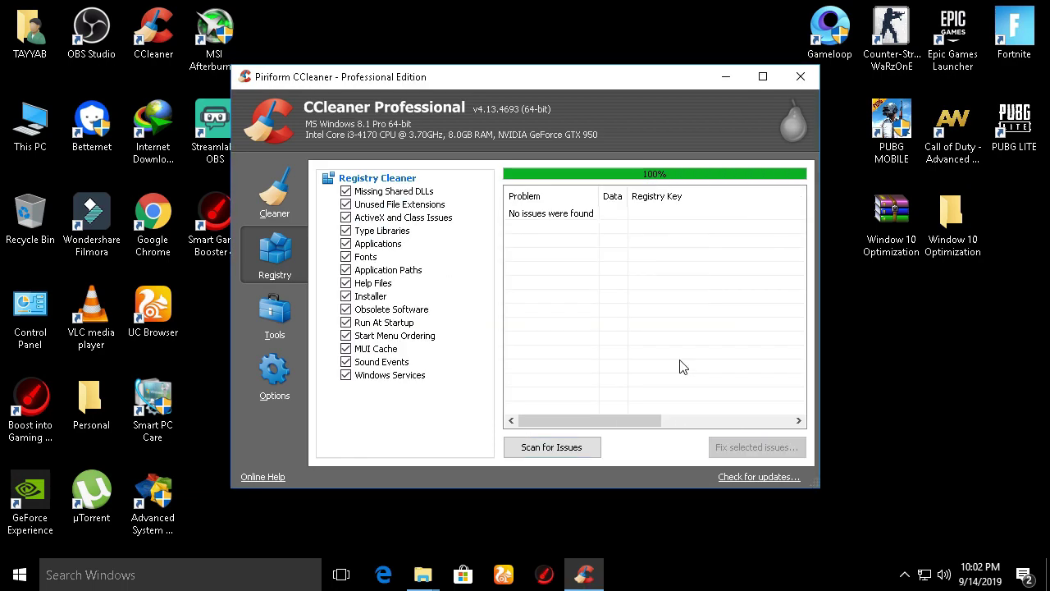
{"action": "left_click", "coordinate": [799, 76]}
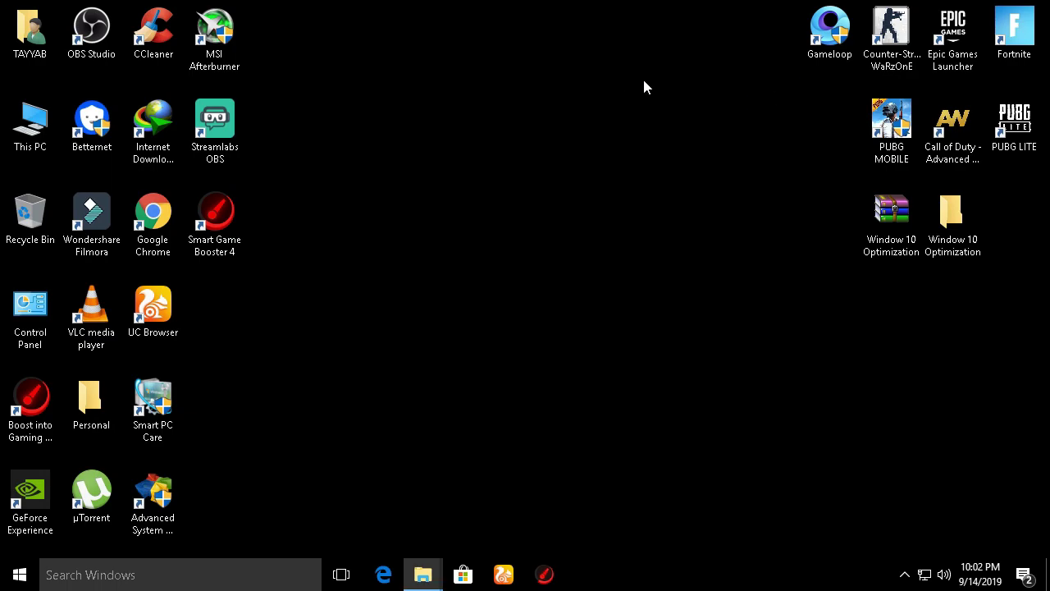
Extract the Smart_Game_Booster_setup archive directly into the Window 10 Optimization folder and close the folder
{"action": "double_click", "coordinate": [948, 215]}
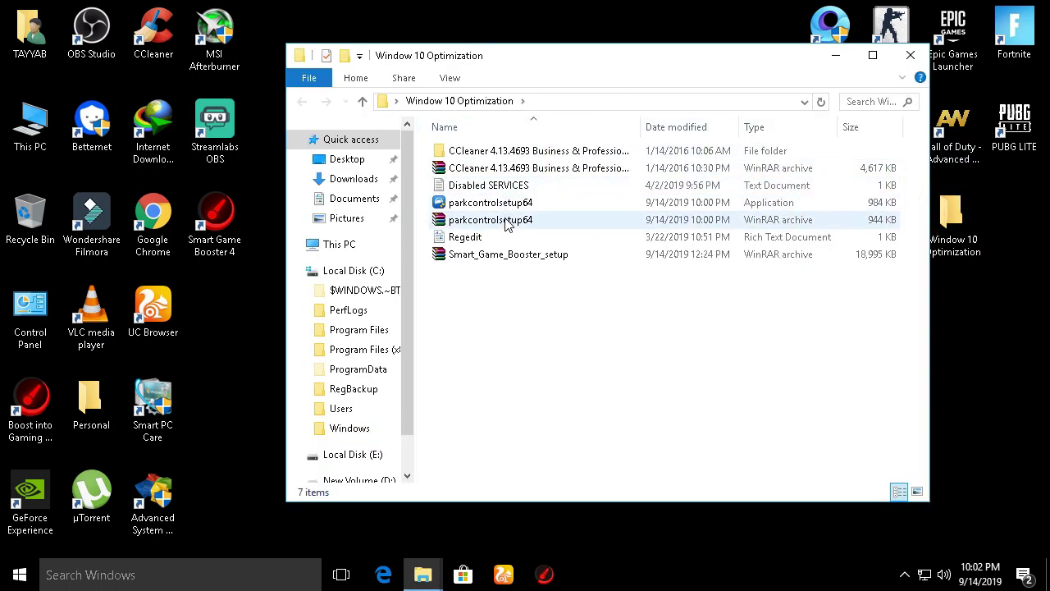
{"action": "right_click", "coordinate": [506, 255]}
{"action": "left_click", "coordinate": [618, 300]}
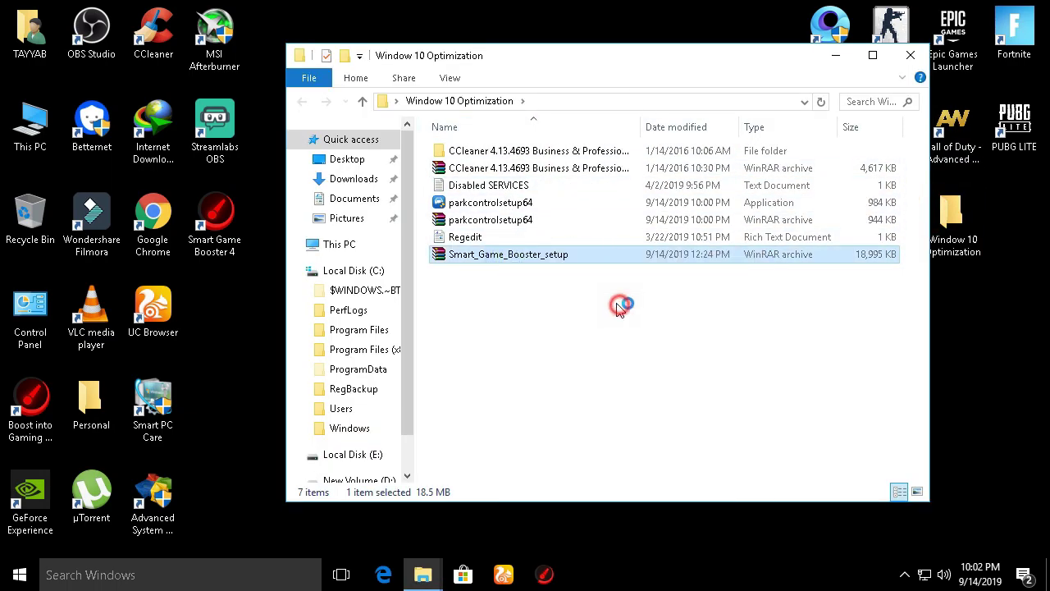
{"action": "left_click", "coordinate": [569, 347]}
{"action": "left_click", "coordinate": [508, 273]}
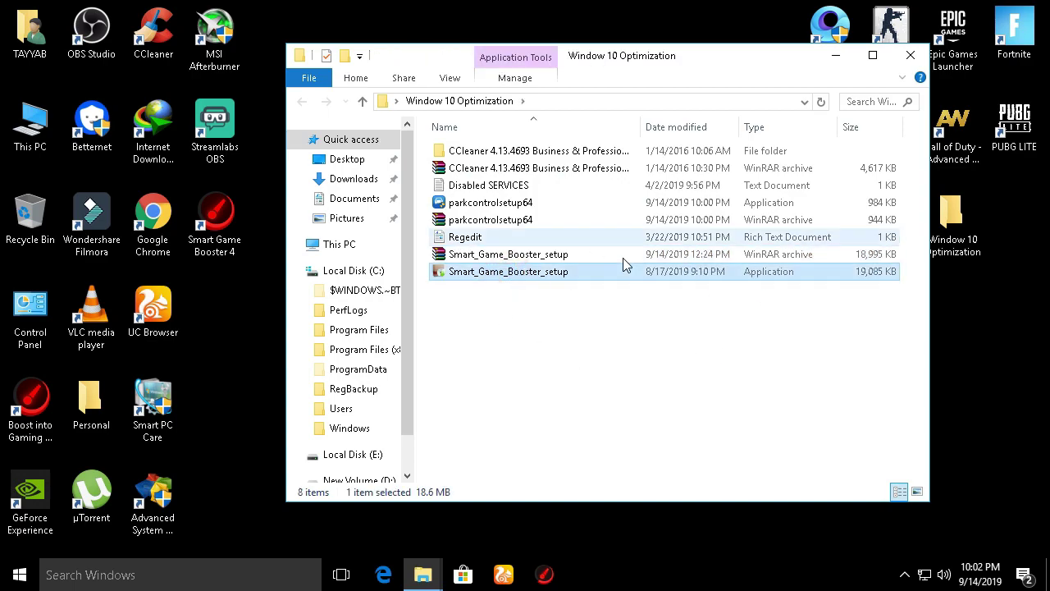
{"action": "right_click", "coordinate": [552, 256]}
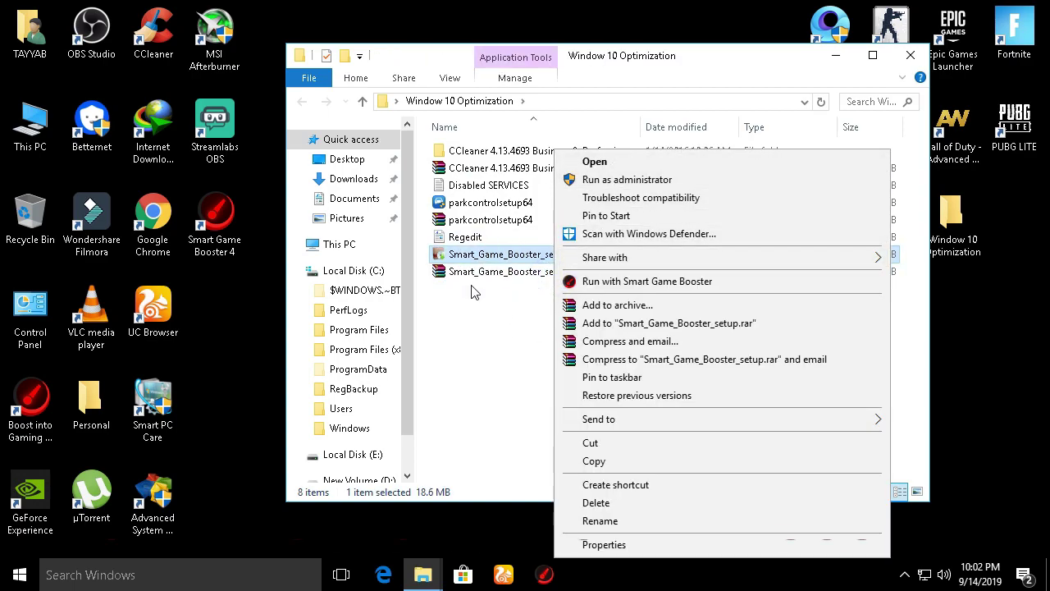
{"action": "left_click", "coordinate": [469, 295]}
{"action": "left_click", "coordinate": [910, 55]}
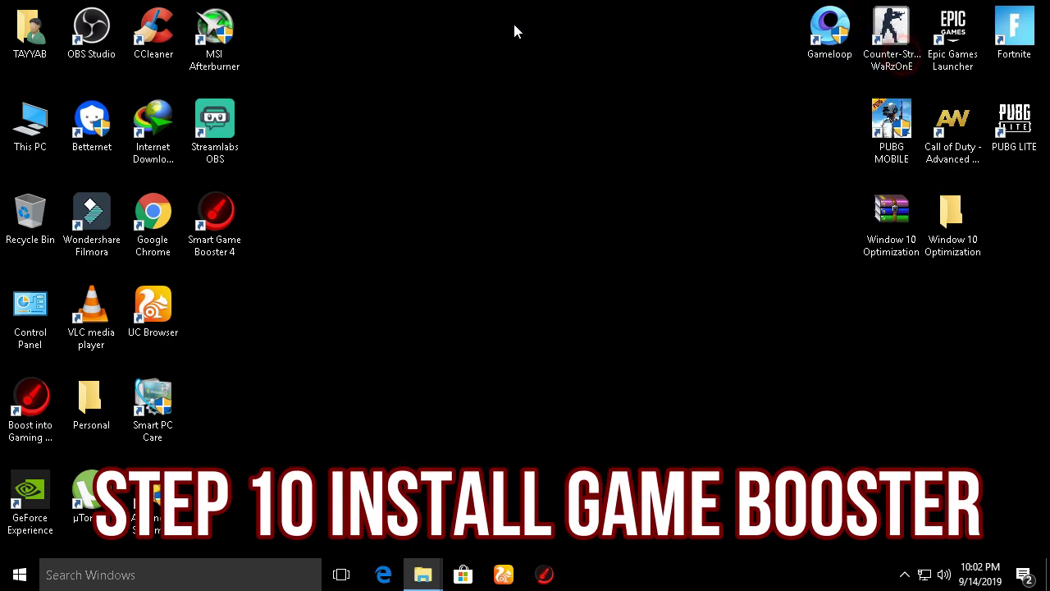
Launch Smart Game Booster 4 from the desktop and boost the system for gaming
{"action": "double_click", "coordinate": [240, 220]}
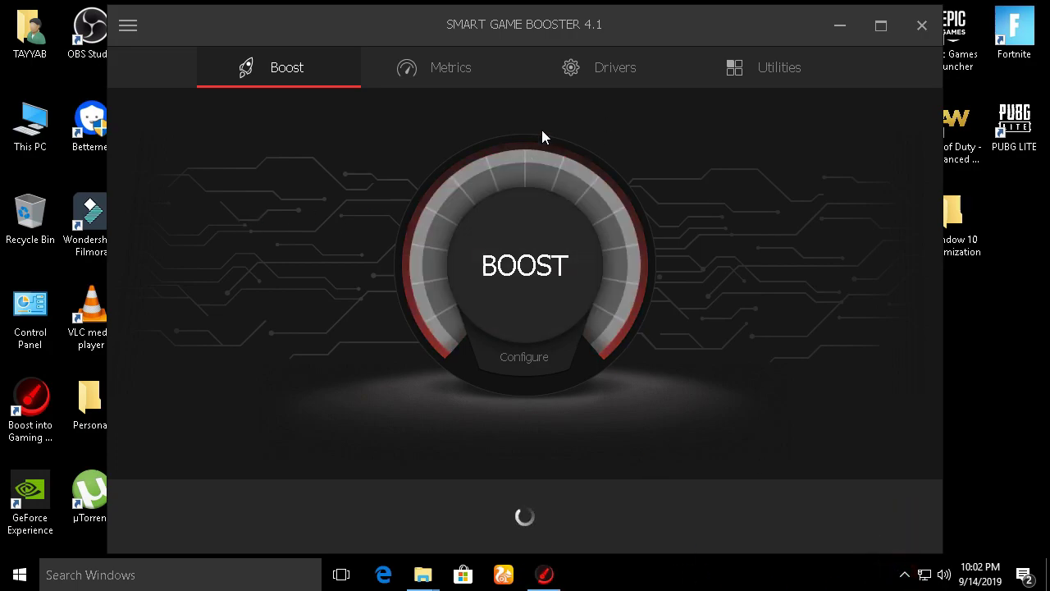
{"action": "left_click", "coordinate": [541, 267]}
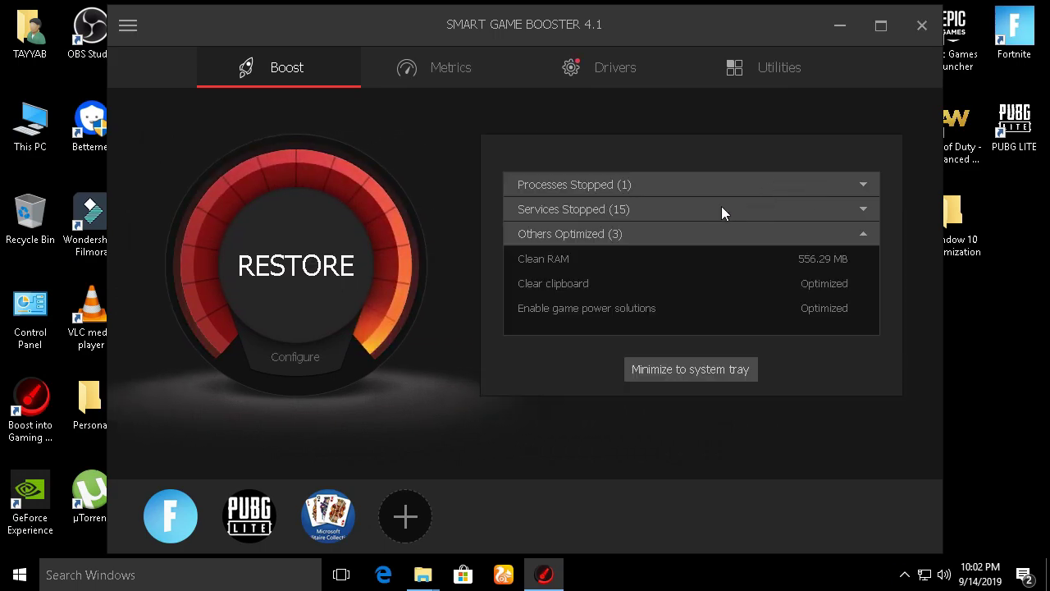
Review the graphics and audio drivers in Smart Game Booster to see which need updating
{"action": "left_click", "coordinate": [448, 78]}
{"action": "left_click", "coordinate": [607, 72]}
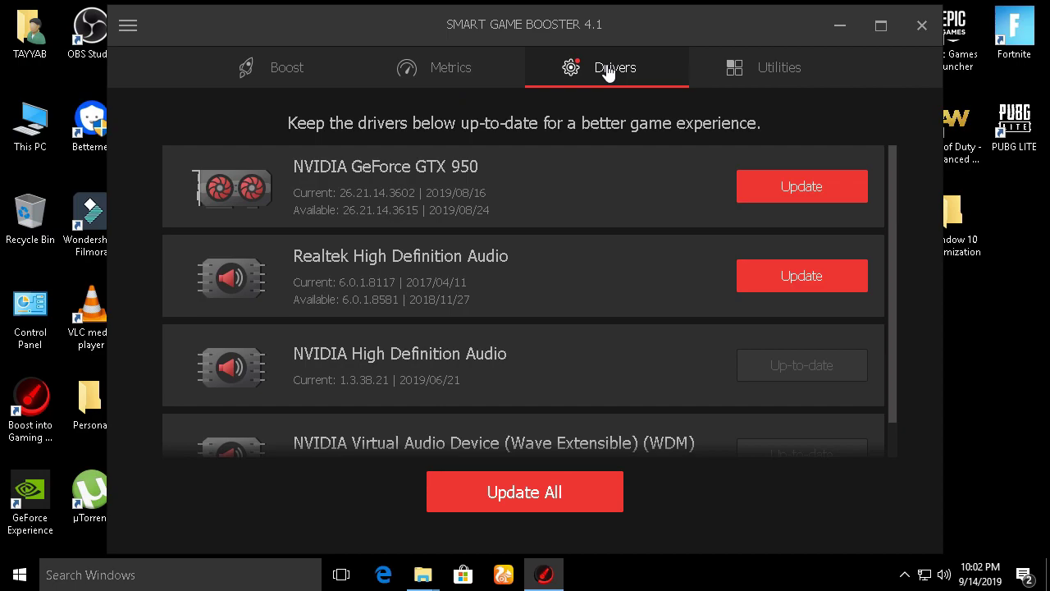
{"action": "scroll", "coordinate": [538, 244], "scroll_direction": "down", "scroll_amount": 1}
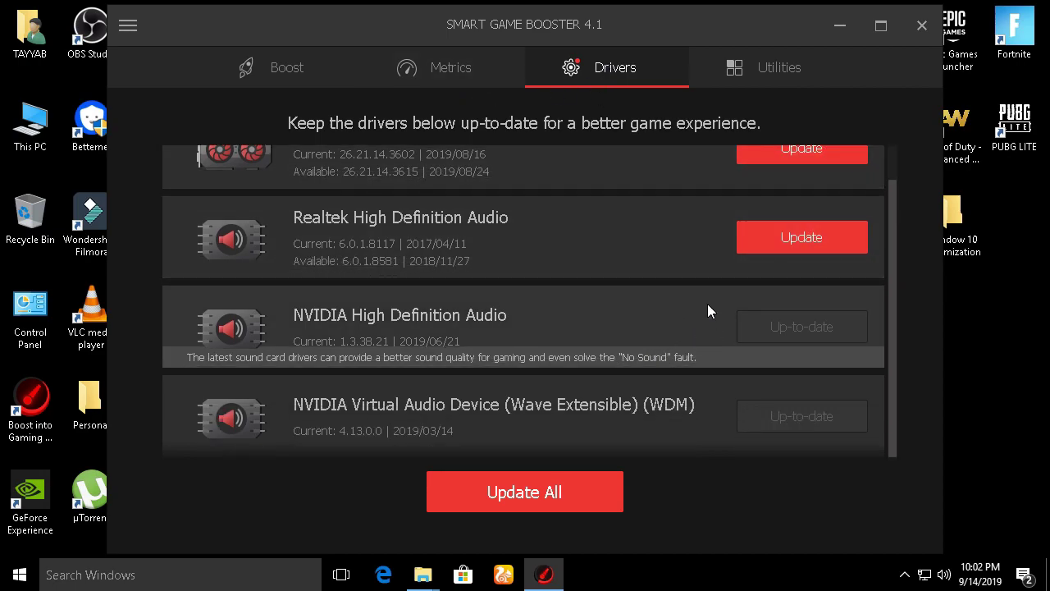
{"action": "scroll", "coordinate": [707, 313], "scroll_direction": "up", "scroll_amount": 1}
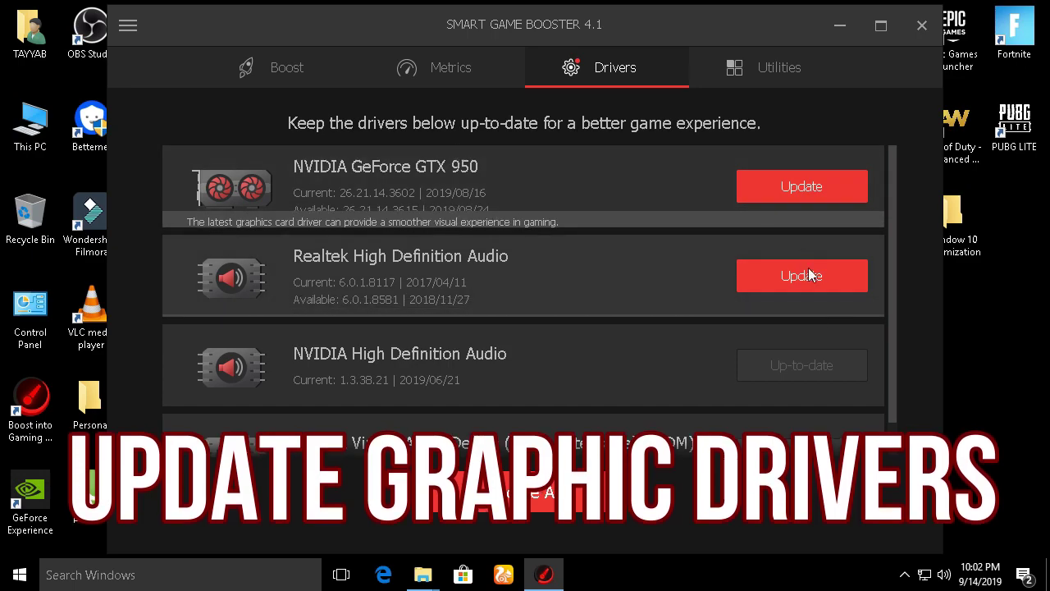
Apply all listed System Tweaks from Smart Game Booster's utilities, decline the restart, and close the program
{"action": "left_click", "coordinate": [743, 70]}
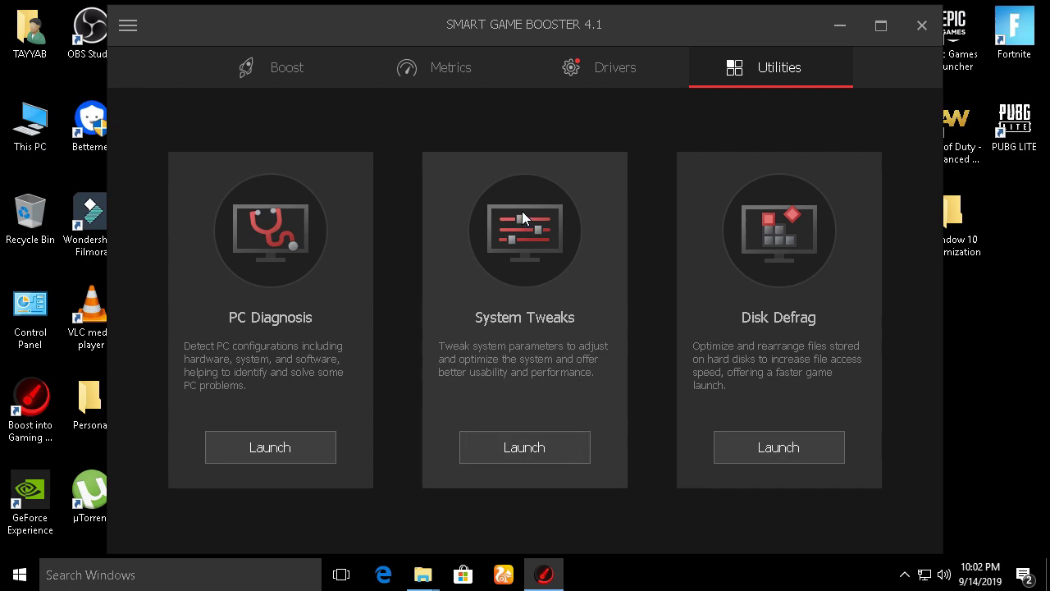
{"action": "left_click", "coordinate": [566, 446]}
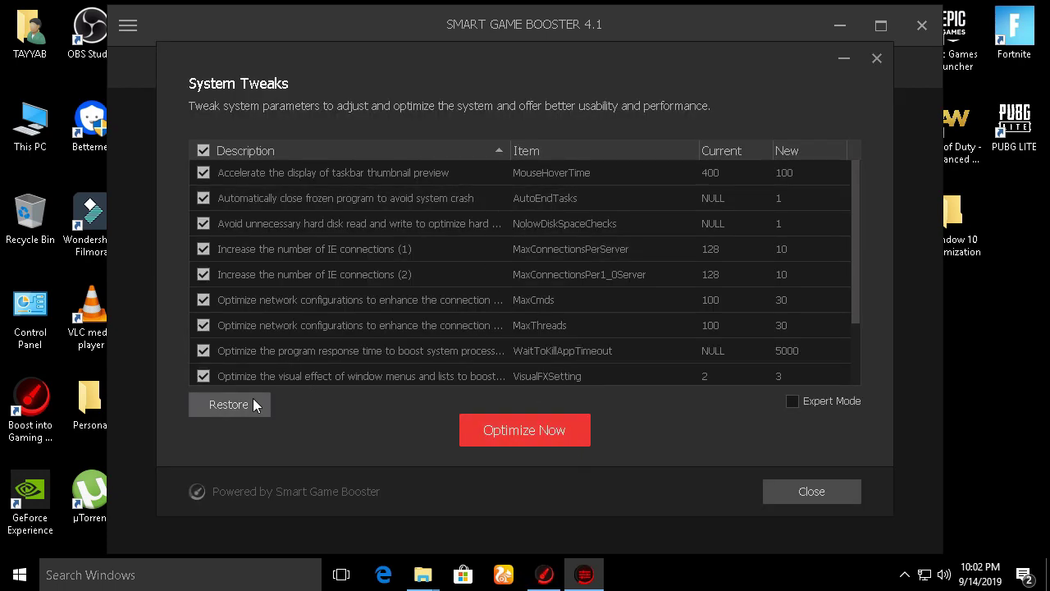
{"action": "left_click", "coordinate": [531, 426]}
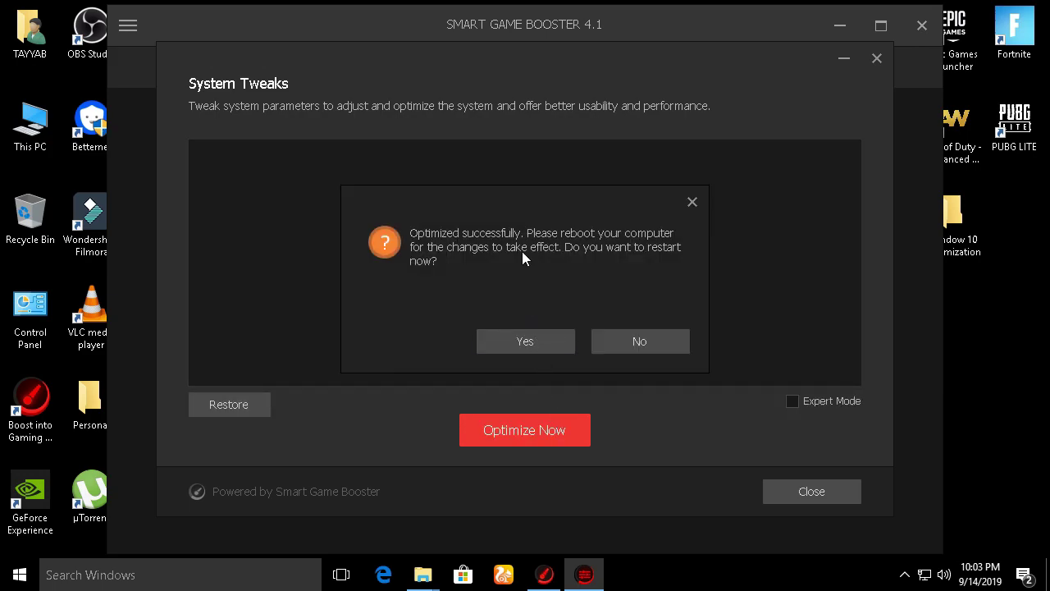
{"action": "left_click", "coordinate": [639, 343]}
{"action": "left_click", "coordinate": [876, 57]}
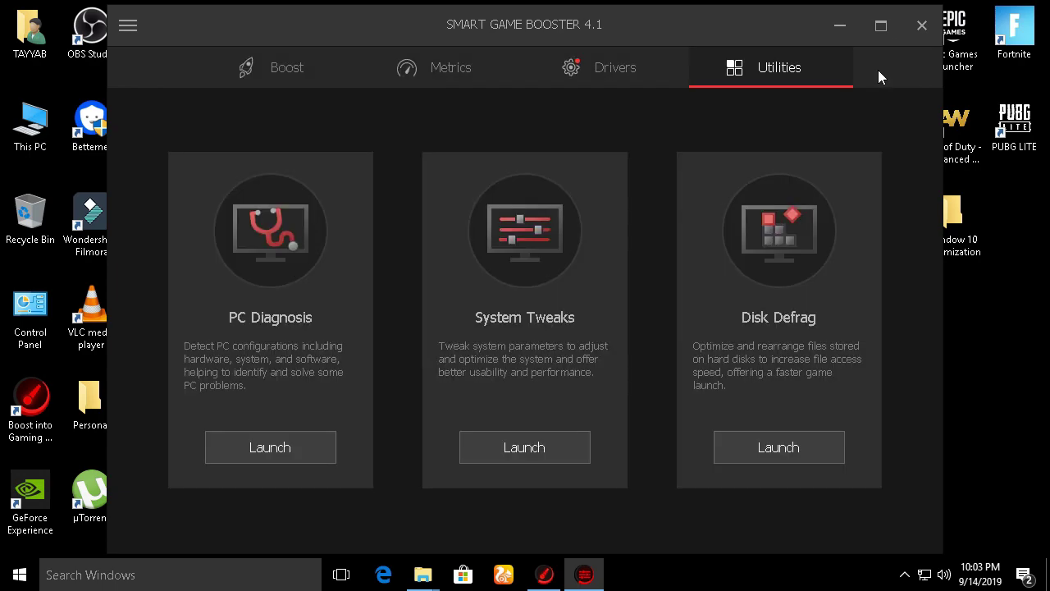
{"action": "left_click", "coordinate": [922, 25]}
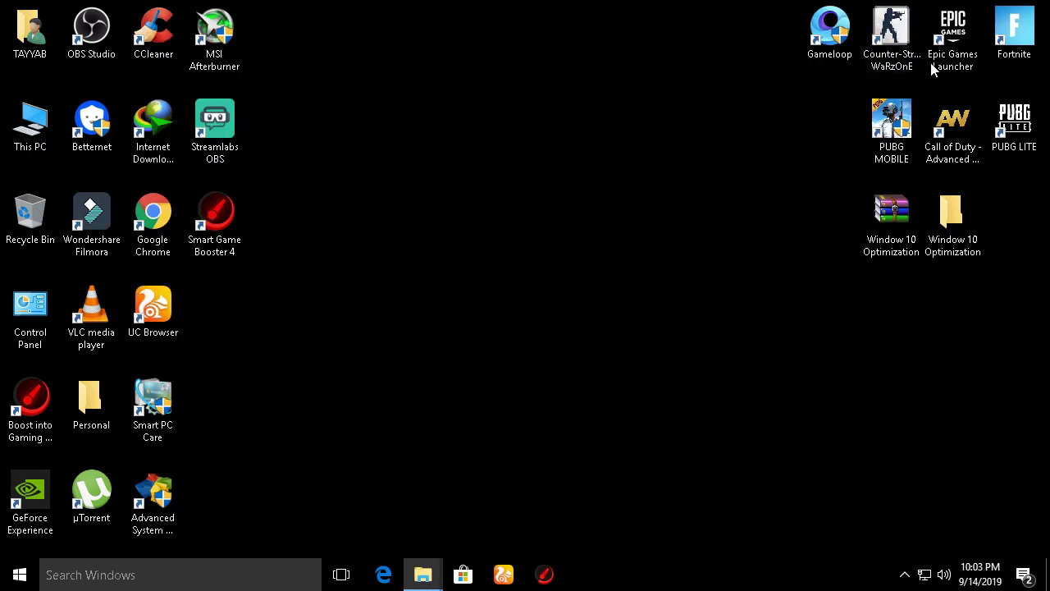
Open the Disabled SERVICES text file from the Window 10 Optimization folder and move its window aside
{"action": "double_click", "coordinate": [942, 238]}
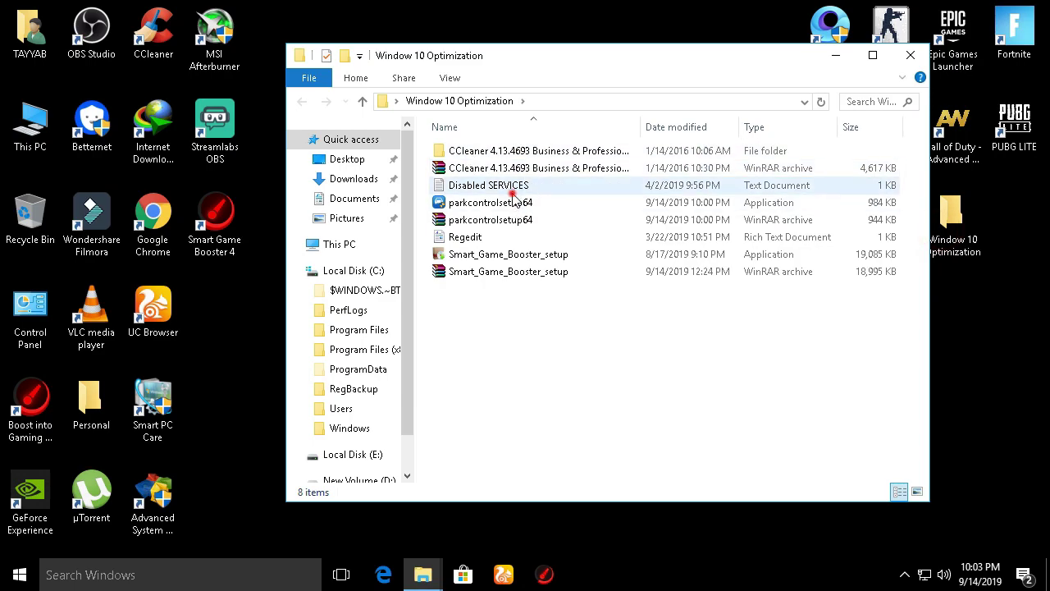
{"action": "double_click", "coordinate": [511, 186]}
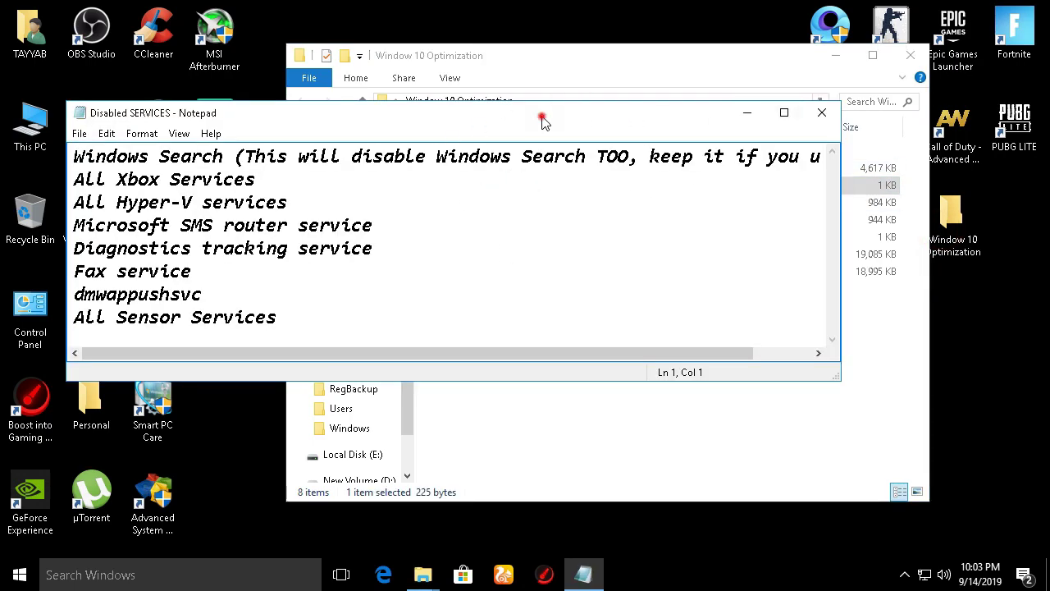
{"action": "left_click_drag", "start_coordinate": [541, 114], "coordinate": [698, 99]}
Open the Windows Services console
{"action": "left_click", "coordinate": [225, 574]}
{"action": "type", "text": "ser"}
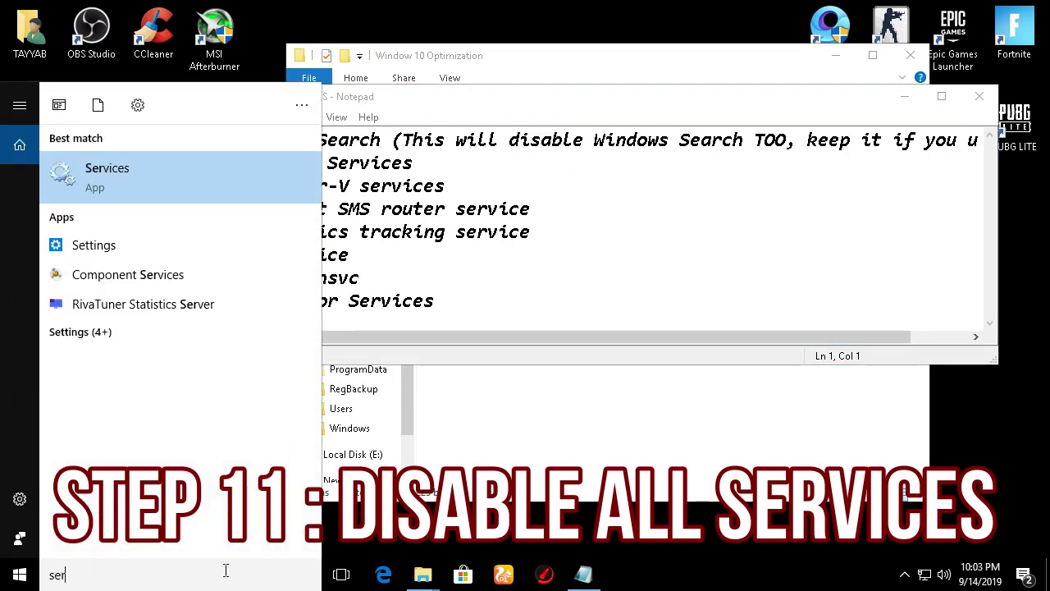
{"action": "double_click", "coordinate": [150, 574]}
{"action": "key", "text": "BackSpace"}
{"action": "key", "text": "super+r"}
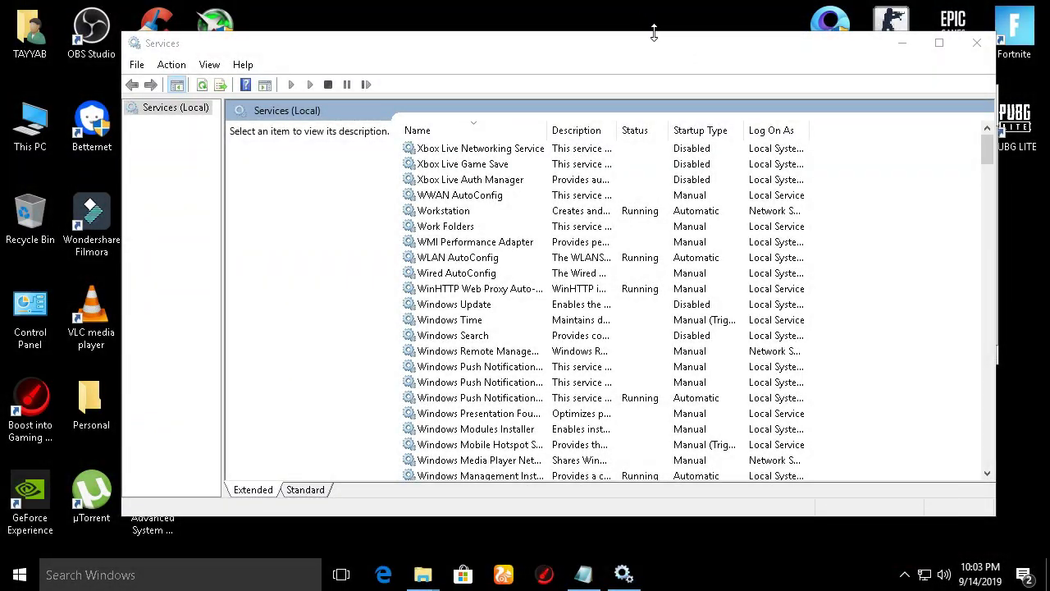
Clear away the Window 10 Optimization folder window and arrange the Disabled SERVICES notes and the Services console for use together
{"action": "left_click_drag", "start_coordinate": [653, 32], "coordinate": [591, 215]}
{"action": "left_click", "coordinate": [587, 82]}
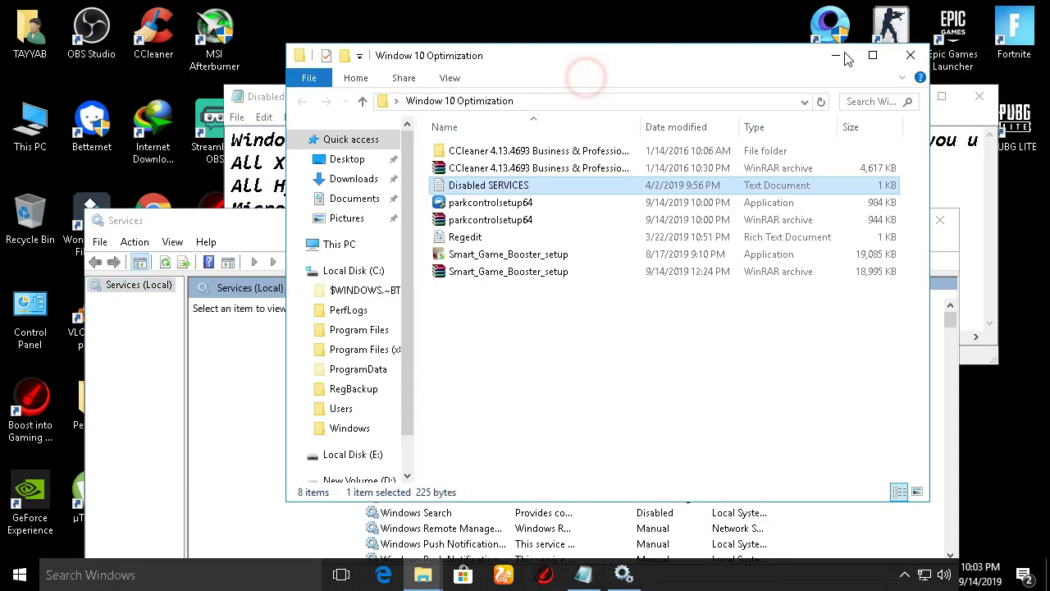
{"action": "left_click", "coordinate": [905, 42]}
{"action": "left_click_drag", "start_coordinate": [614, 99], "coordinate": [695, 61]}
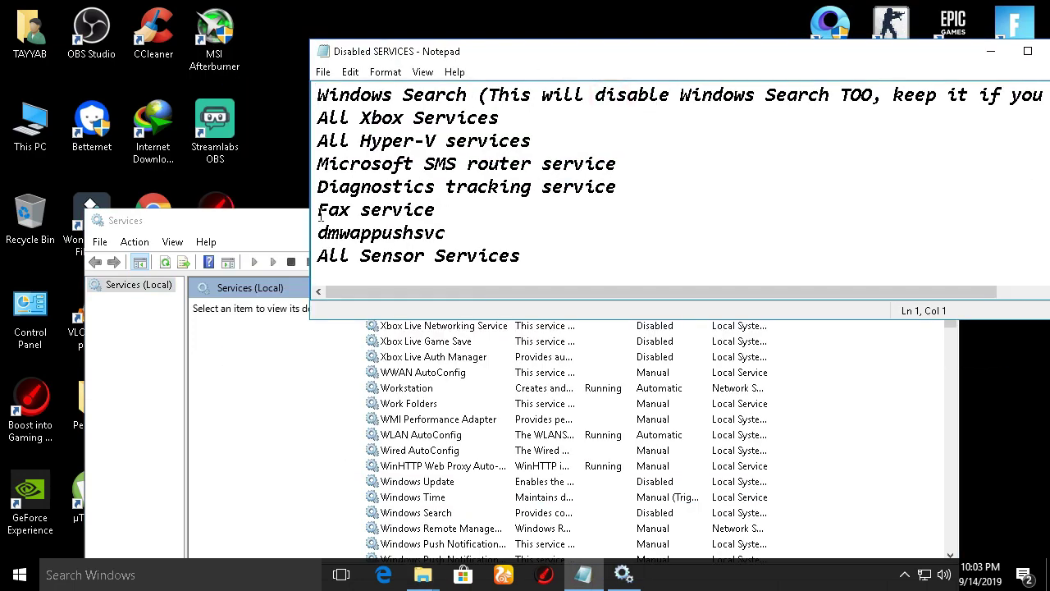
{"action": "left_click", "coordinate": [257, 221]}
{"action": "left_click_drag", "start_coordinate": [257, 221], "coordinate": [157, 144]}
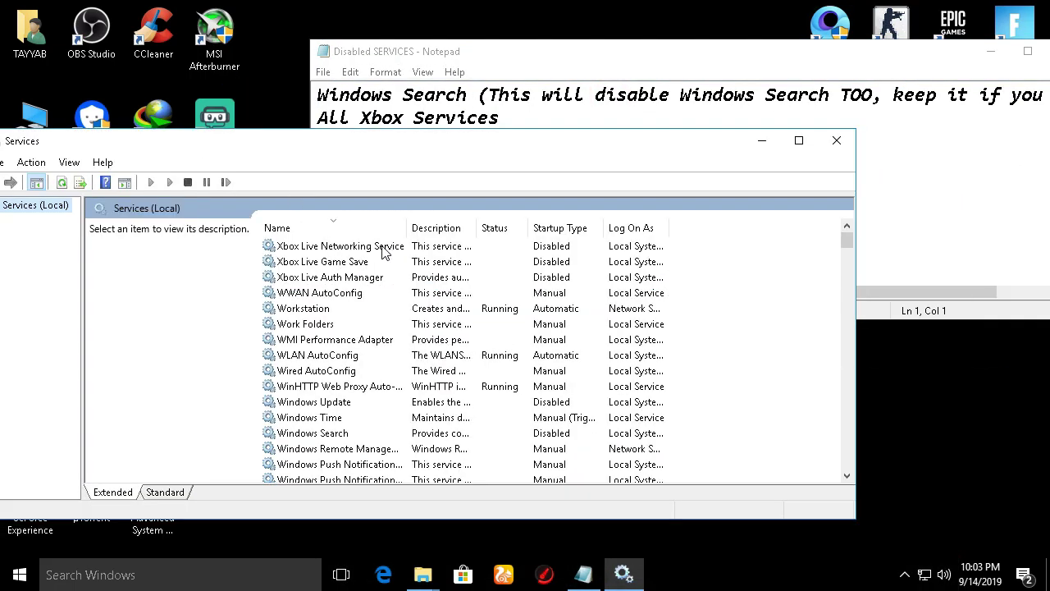
Look through the services list, check the Disabled SERVICES notes, and locate the Hyper-V services
{"action": "scroll", "coordinate": [427, 289], "scroll_direction": "down", "scroll_amount": 20}
{"action": "scroll", "coordinate": [383, 399], "scroll_direction": "down", "scroll_amount": 20}
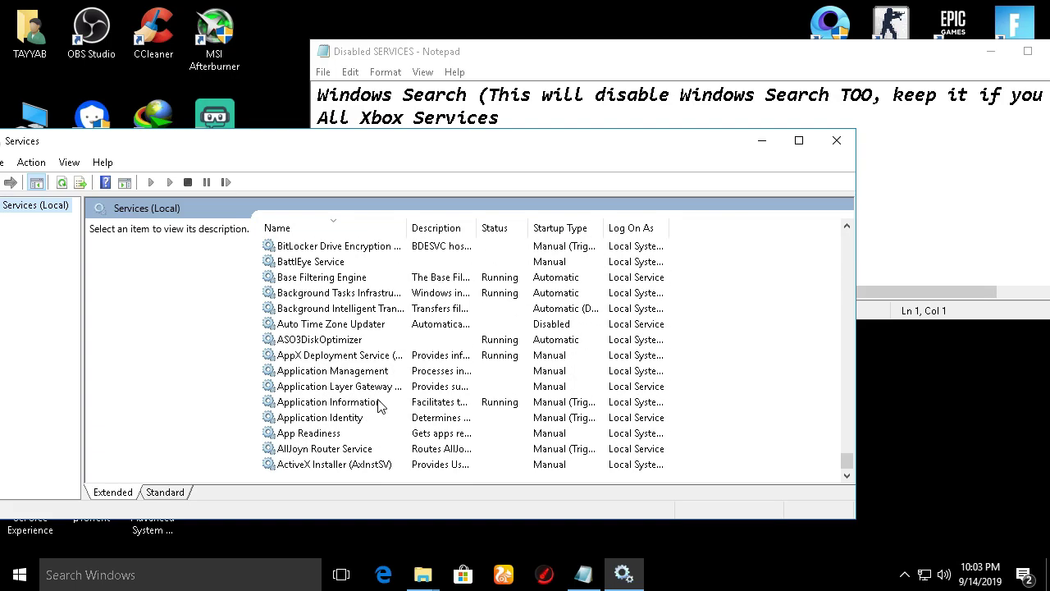
{"action": "left_click", "coordinate": [345, 437]}
{"action": "scroll", "coordinate": [340, 426], "scroll_direction": "up", "scroll_amount": 1}
{"action": "scroll", "coordinate": [338, 390], "scroll_direction": "down", "scroll_amount": 1}
{"action": "left_click", "coordinate": [342, 465]}
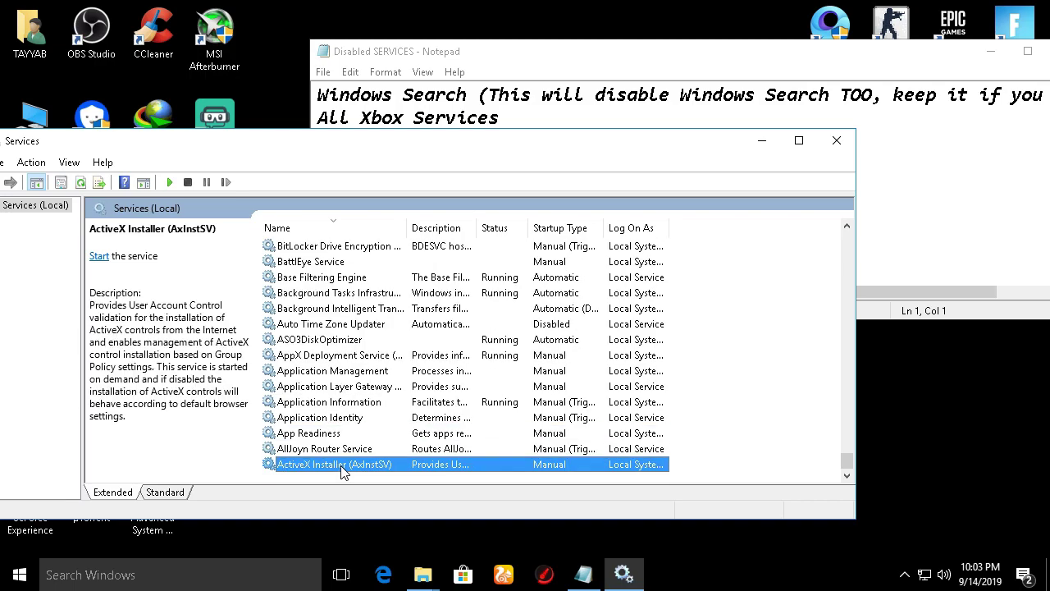
{"action": "left_click", "coordinate": [580, 57]}
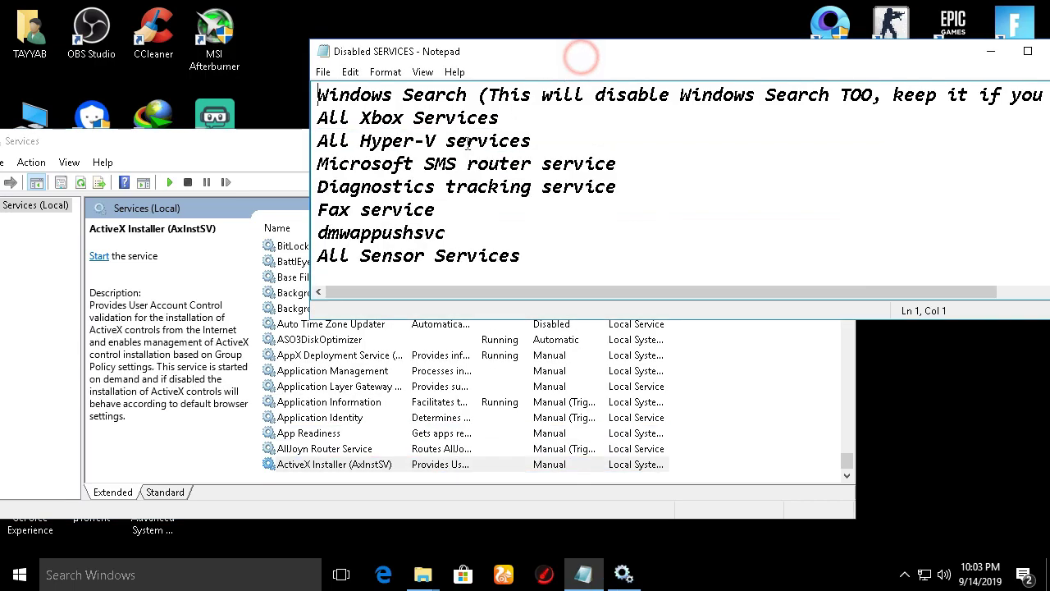
{"action": "left_click", "coordinate": [390, 386]}
{"action": "key", "text": "h"}
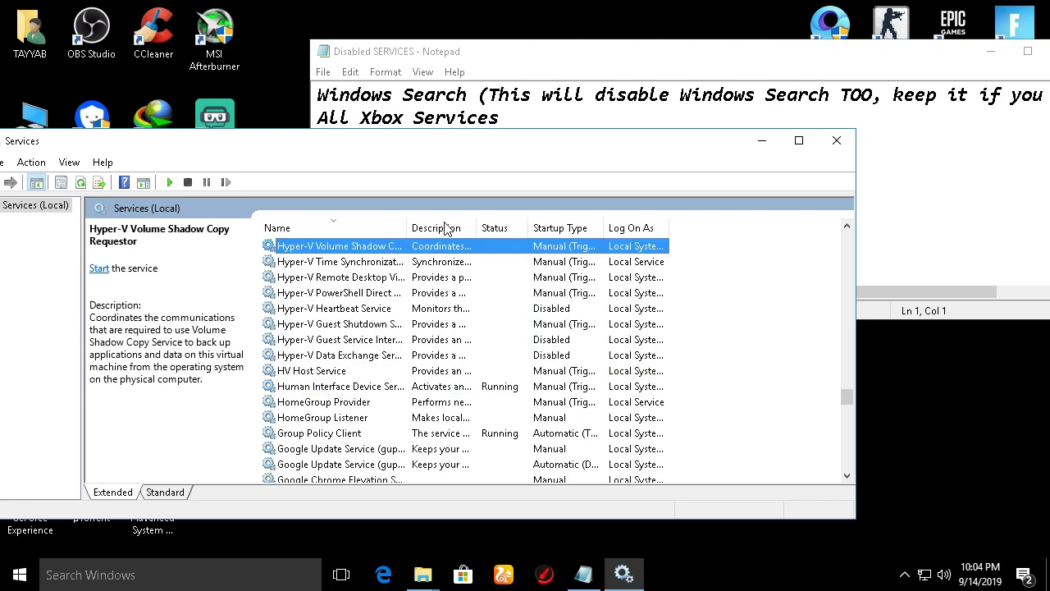
Set the startup type of Hyper-V Remote Desktop Virtualization Service to Disabled and apply the change
{"action": "left_click", "coordinate": [396, 270]}
{"action": "right_click", "coordinate": [396, 271]}
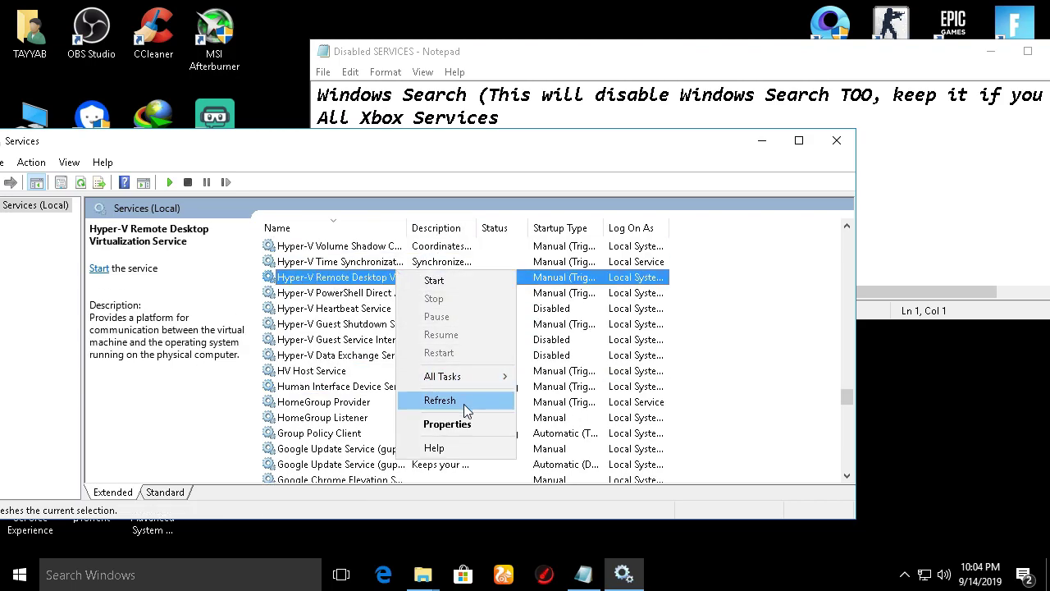
{"action": "left_click", "coordinate": [447, 423]}
{"action": "left_click", "coordinate": [394, 315]}
{"action": "left_click", "coordinate": [394, 354]}
{"action": "key", "text": "Down"}
{"action": "left_click", "coordinate": [548, 499]}
{"action": "left_click", "coordinate": [415, 500]}
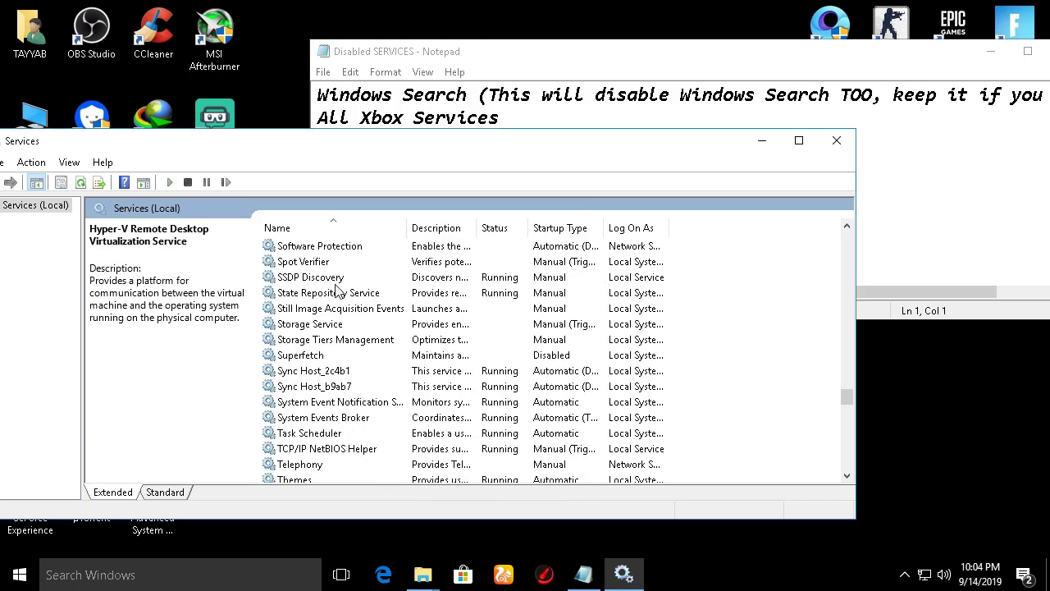
Set the startup type of Hyper-V Time Synchronization Service to Disabled and save its properties
{"action": "scroll", "coordinate": [340, 288], "scroll_direction": "down", "scroll_amount": 2}
{"action": "scroll", "coordinate": [345, 312], "scroll_direction": "up", "scroll_amount": 4}
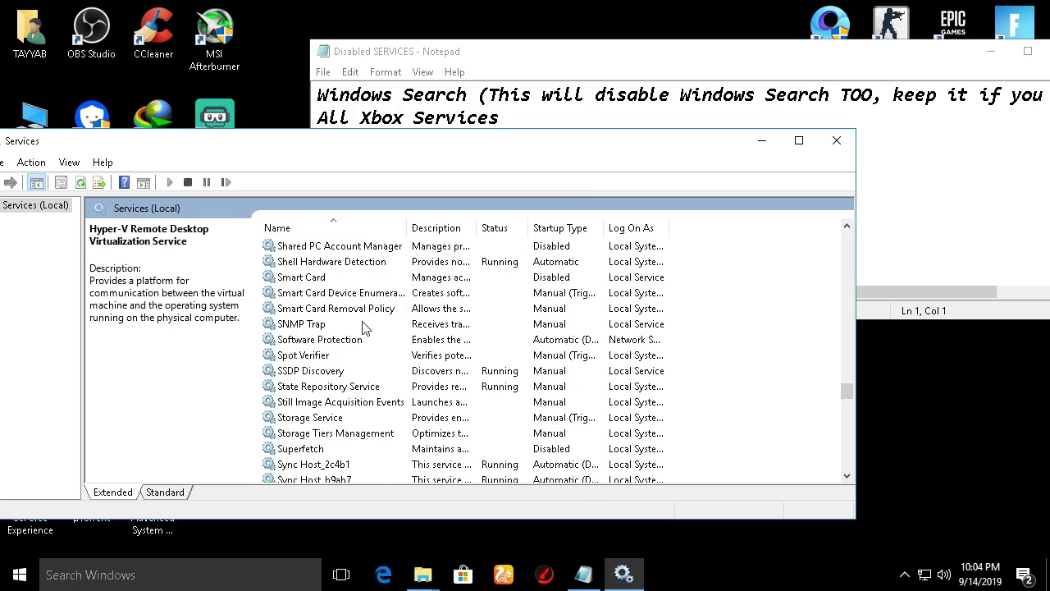
{"action": "key", "text": "Down"}
{"action": "right_click", "coordinate": [351, 255]}
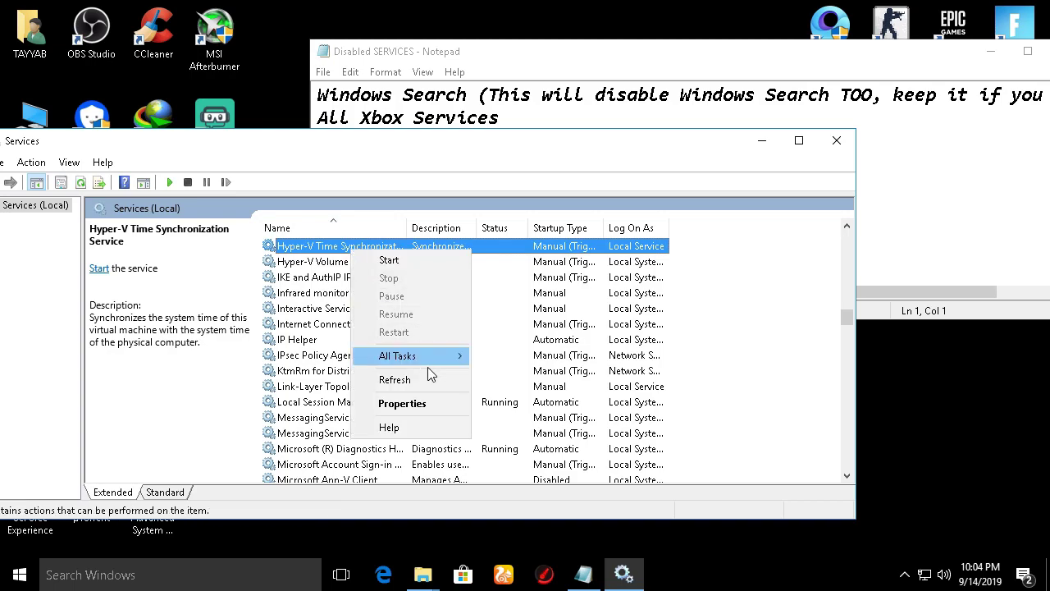
{"action": "left_click", "coordinate": [427, 404]}
{"action": "left_click", "coordinate": [427, 318]}
{"action": "left_click", "coordinate": [397, 362]}
{"action": "left_click", "coordinate": [416, 500]}
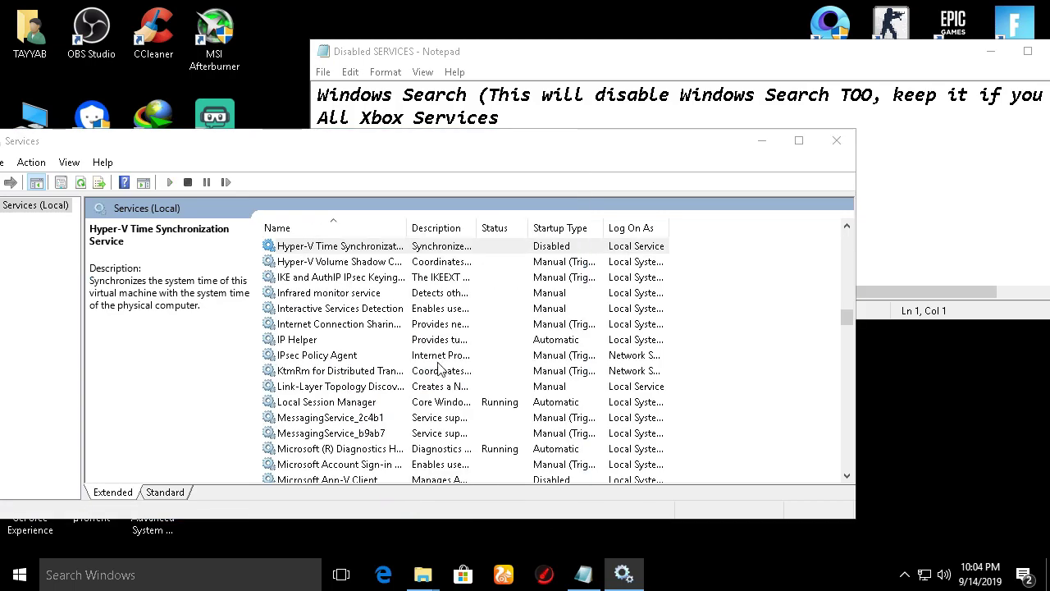
Set the startup type of Hyper-V Volume Shadow Copy Requestor to Disabled and apply the change
{"action": "right_click", "coordinate": [374, 260]}
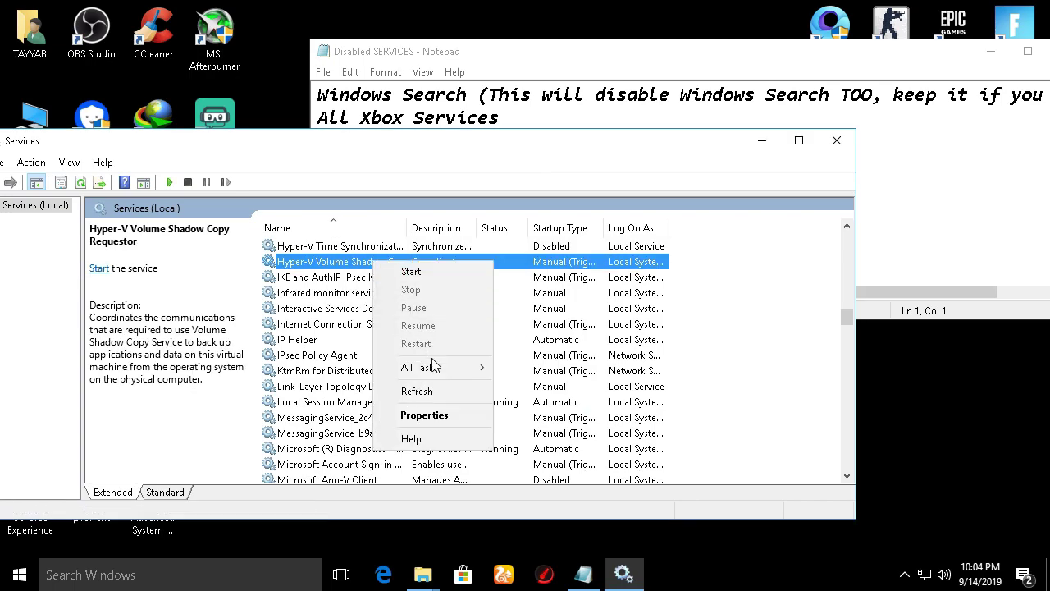
{"action": "left_click", "coordinate": [447, 420]}
{"action": "left_click", "coordinate": [426, 316]}
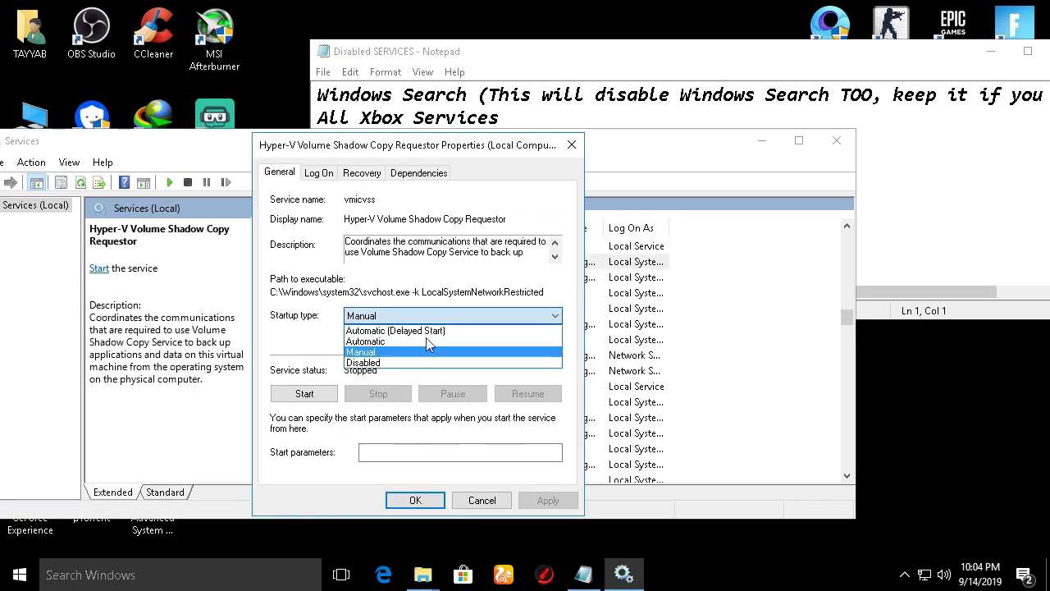
{"action": "left_click", "coordinate": [390, 363]}
{"action": "left_click", "coordinate": [548, 500]}
{"action": "left_click", "coordinate": [415, 501]}
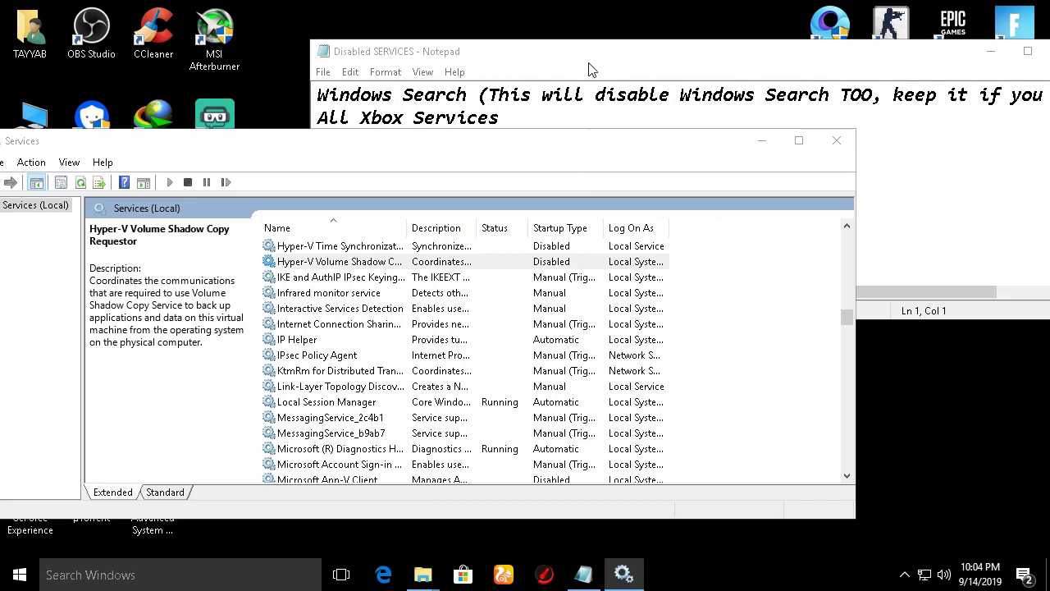
Following the Disabled SERVICES notes, set the startup type of Microsoft Windows SMS Router Service to Disabled and apply it
{"action": "left_click", "coordinate": [589, 66]}
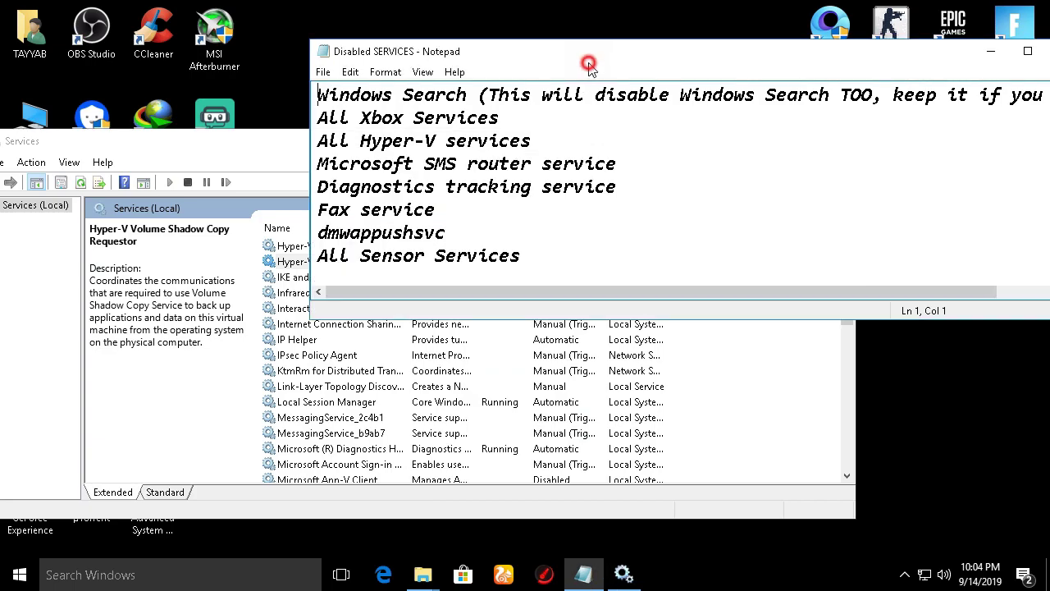
{"action": "left_click", "coordinate": [207, 136]}
{"action": "key", "text": "m"}
{"action": "key", "text": "Down"}
{"action": "key", "text": "Down"}
{"action": "key", "text": "Down"}
{"action": "scroll", "coordinate": [426, 423], "scroll_direction": "down", "scroll_amount": 2}
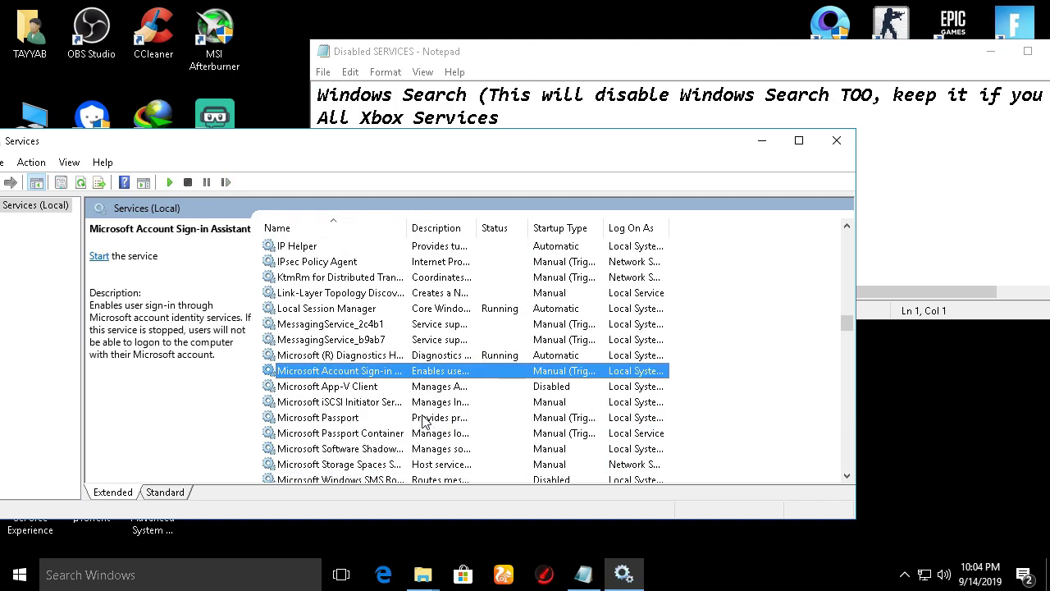
{"action": "key", "text": "Down"}
{"action": "key", "text": "Down"}
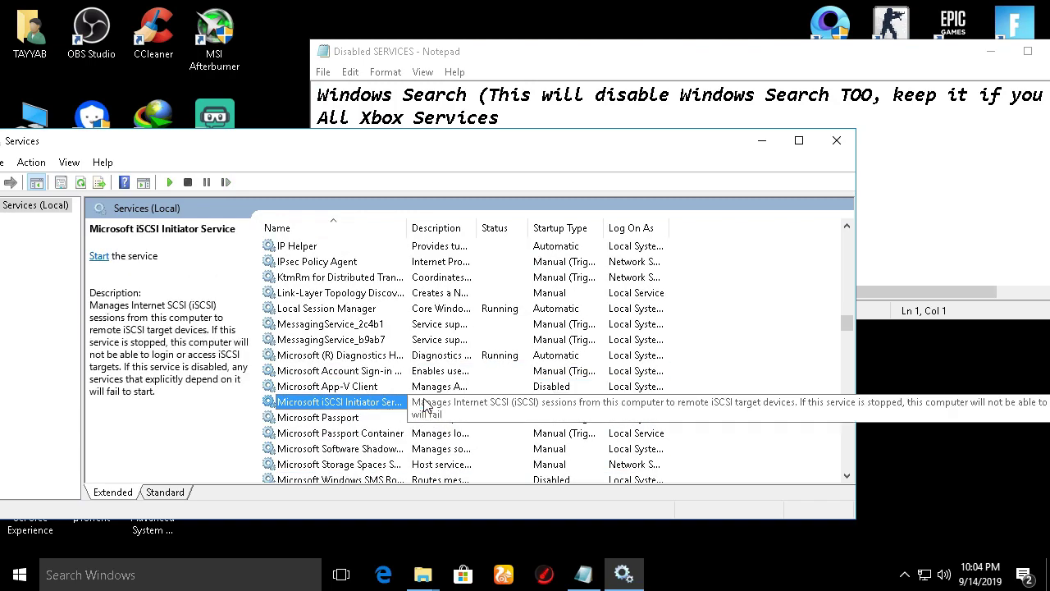
{"action": "key", "text": "Down"}
{"action": "scroll", "coordinate": [402, 386], "scroll_direction": "down", "scroll_amount": 3}
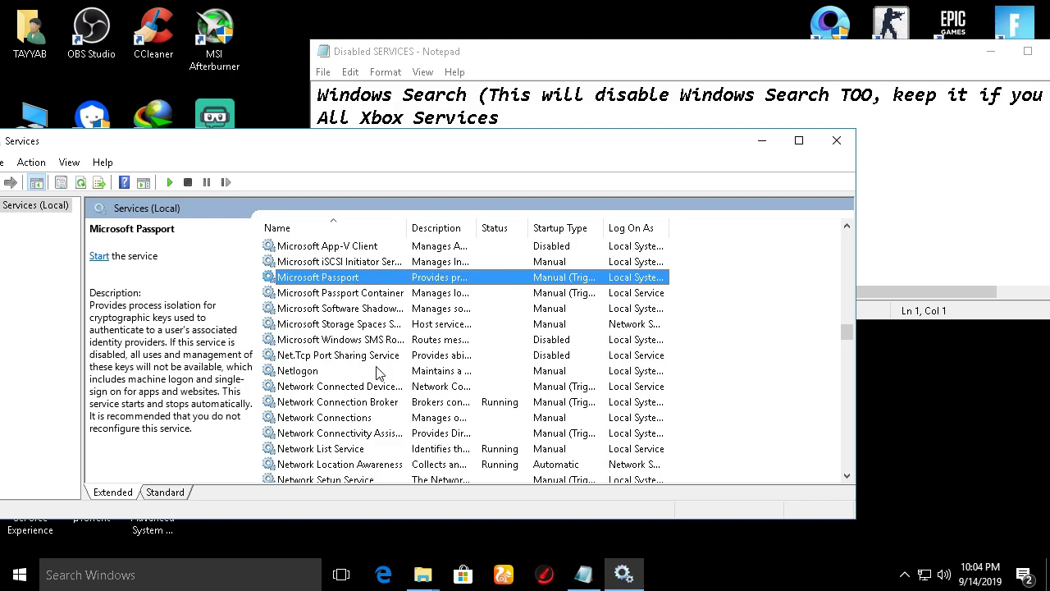
{"action": "double_click", "coordinate": [390, 341]}
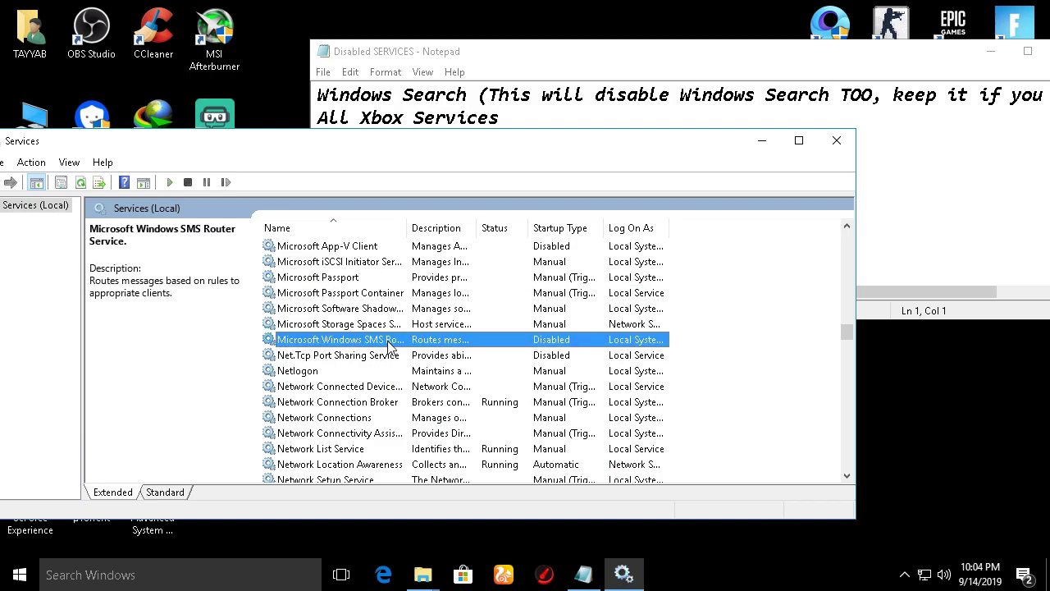
{"action": "left_click", "coordinate": [383, 318]}
{"action": "left_click", "coordinate": [377, 363]}
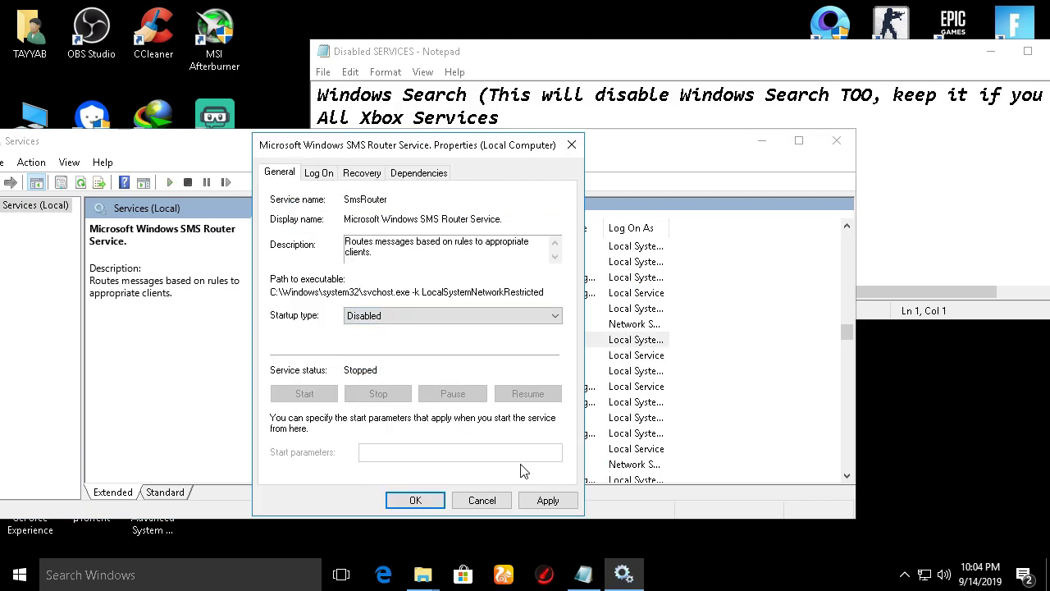
{"action": "left_click", "coordinate": [569, 499]}
{"action": "left_click", "coordinate": [415, 499]}
Check the Disabled SERVICES notes and search the services starting with D for the Diagnostics tracking service
{"action": "left_click", "coordinate": [597, 56]}
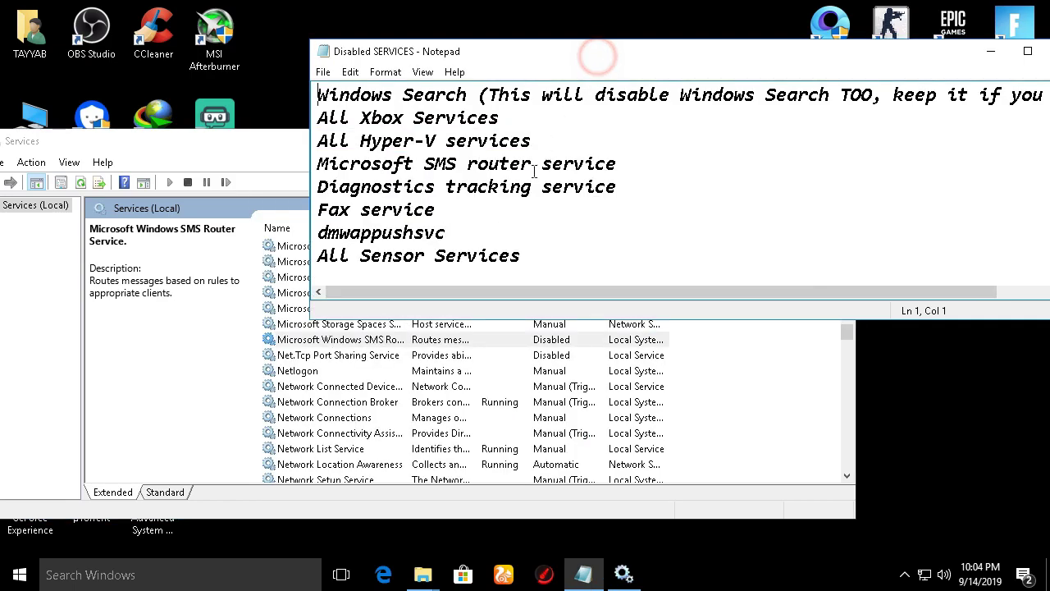
{"action": "left_click", "coordinate": [209, 161]}
{"action": "key", "text": "d"}
{"action": "key", "text": "Down"}
{"action": "key", "text": "Down"}
{"action": "key", "text": "Down"}
{"action": "key", "text": "Down"}
{"action": "key", "text": "Down"}
{"action": "key", "text": "Down"}
{"action": "key", "text": "Down"}
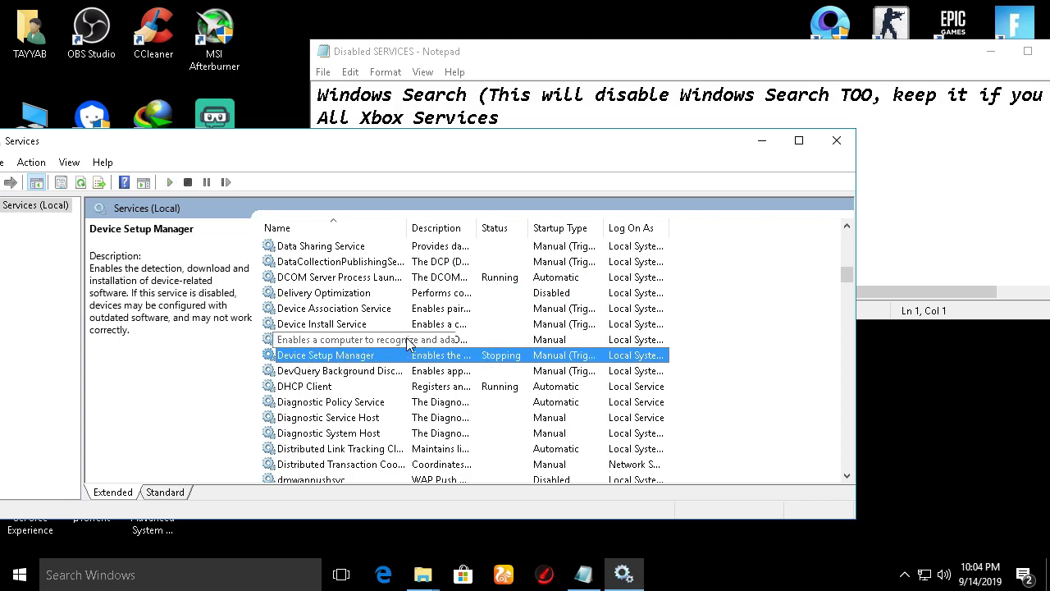
{"action": "scroll", "coordinate": [391, 349], "scroll_direction": "down", "scroll_amount": 1}
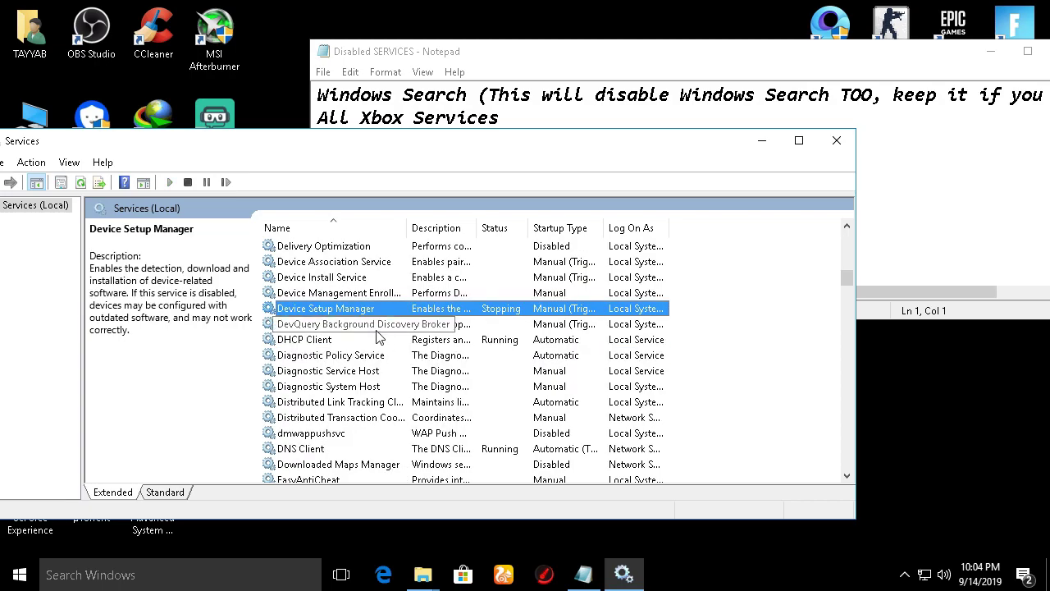
{"action": "key", "text": "Down"}
{"action": "key", "text": "Down"}
{"action": "key", "text": "Down"}
{"action": "key", "text": "Down"}
{"action": "key", "text": "Down"}
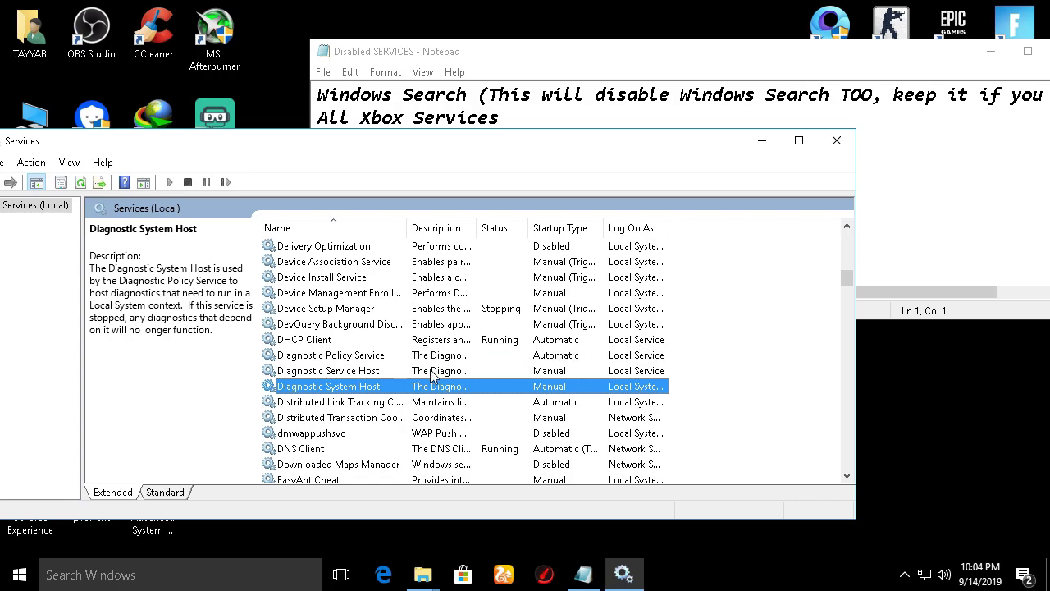
Set the startup type of the dmwappushsvc service to Disabled and save its properties
{"action": "double_click", "coordinate": [362, 433]}
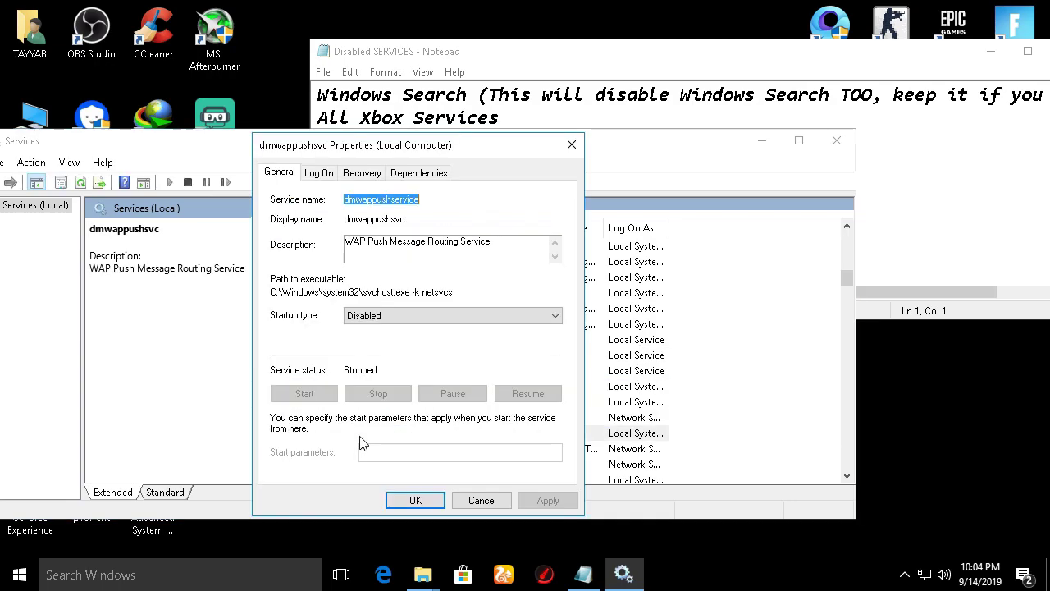
{"action": "left_click", "coordinate": [420, 318]}
{"action": "left_click", "coordinate": [390, 361]}
{"action": "left_click", "coordinate": [548, 500]}
{"action": "left_click", "coordinate": [415, 500]}
Following the Disabled SERVICES notes, set the startup type of the Fax service to Disabled and save its properties
{"action": "left_click", "coordinate": [609, 54]}
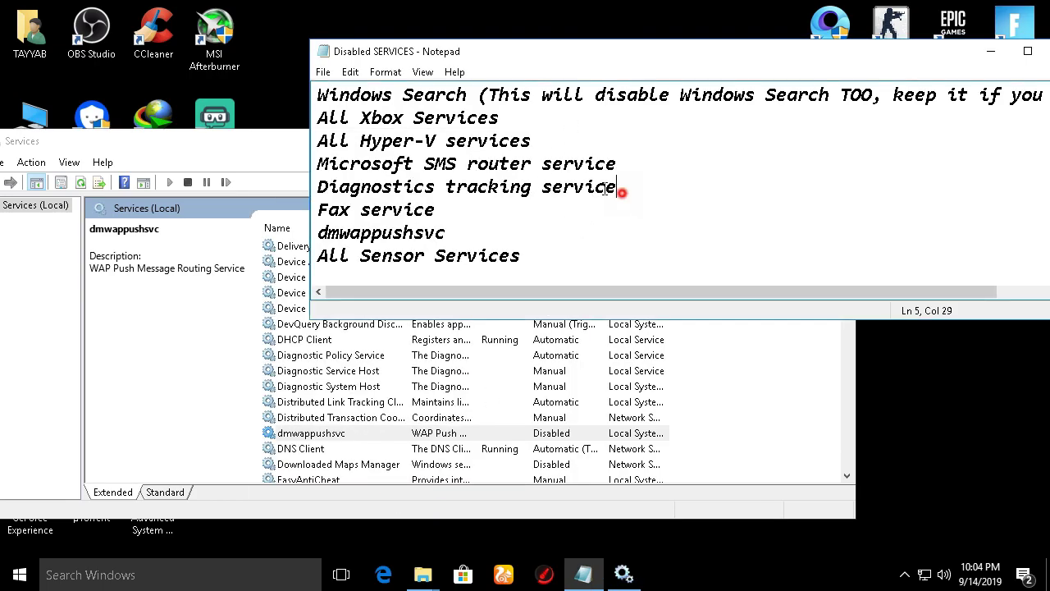
{"action": "left_click_drag", "start_coordinate": [450, 236], "coordinate": [326, 238]}
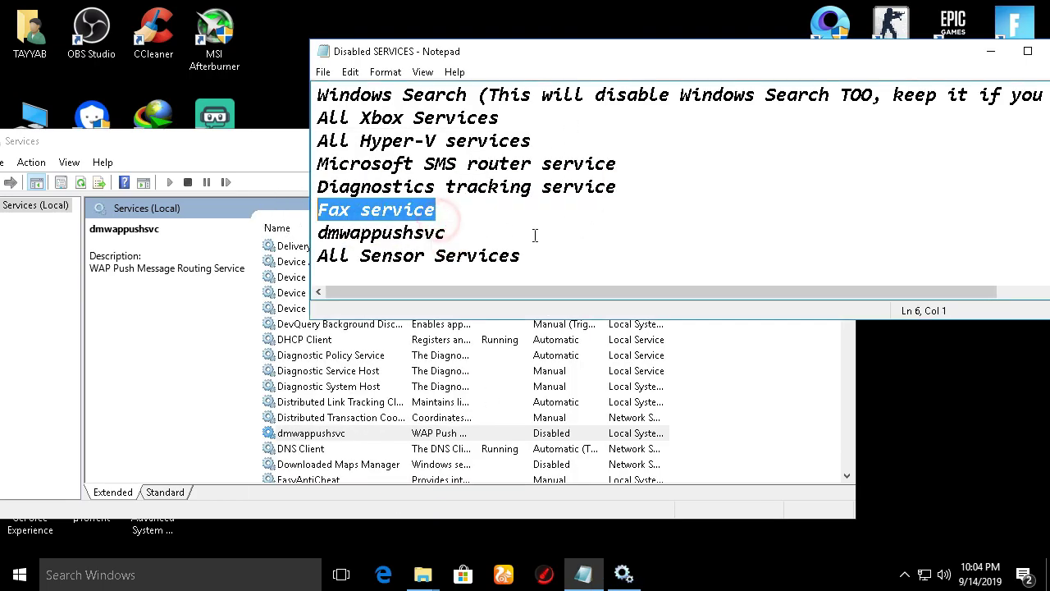
{"action": "left_click", "coordinate": [250, 152]}
{"action": "key", "text": "f"}
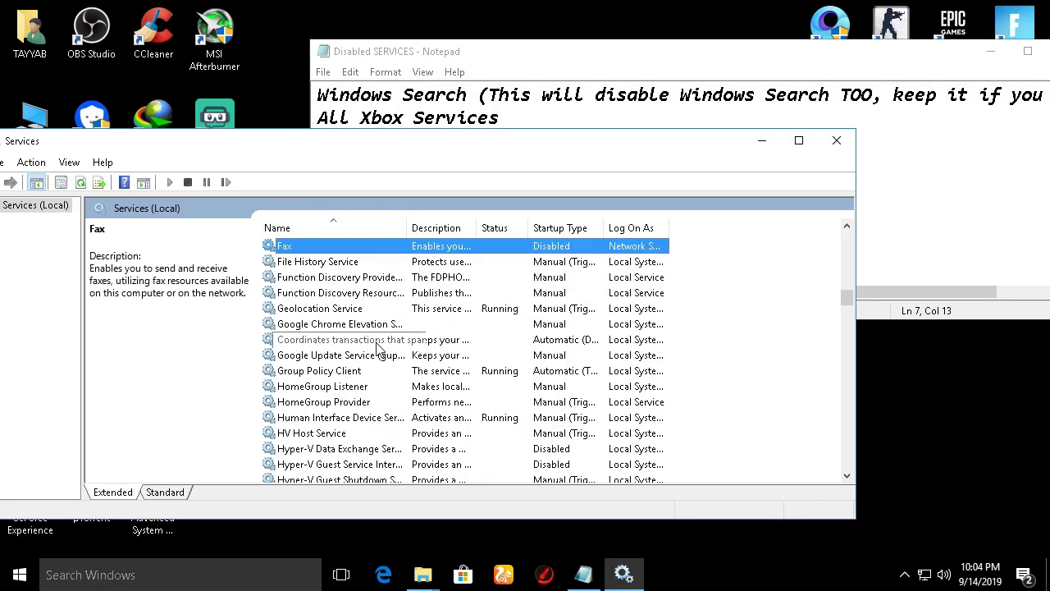
{"action": "key", "text": "Return"}
{"action": "left_click", "coordinate": [378, 315]}
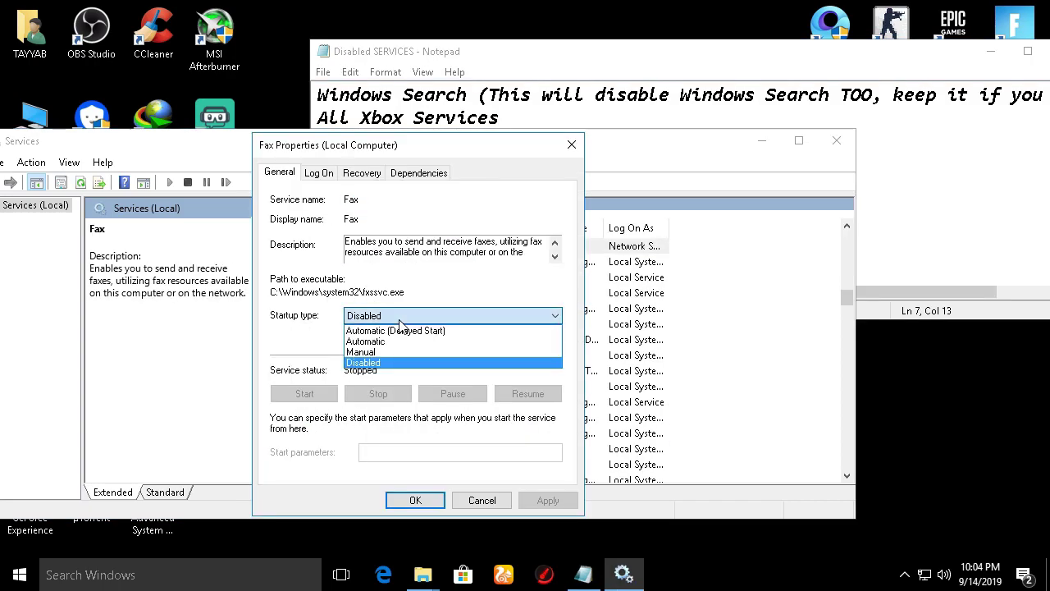
{"action": "left_click", "coordinate": [393, 362]}
{"action": "left_click", "coordinate": [547, 500]}
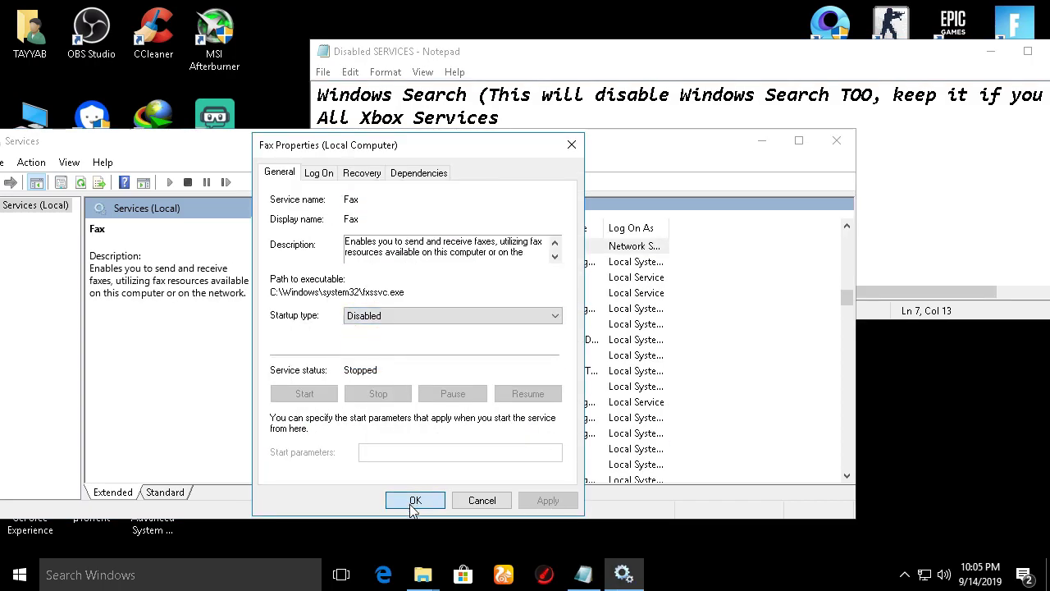
{"action": "left_click", "coordinate": [413, 503]}
Following the All Sensor Services entry in the notes, set the startup type of Sensor Monitoring Service to Disabled
{"action": "left_click", "coordinate": [583, 574]}
{"action": "left_click", "coordinate": [534, 270]}
{"action": "key", "text": "shift+Home"}
{"action": "left_click", "coordinate": [238, 160]}
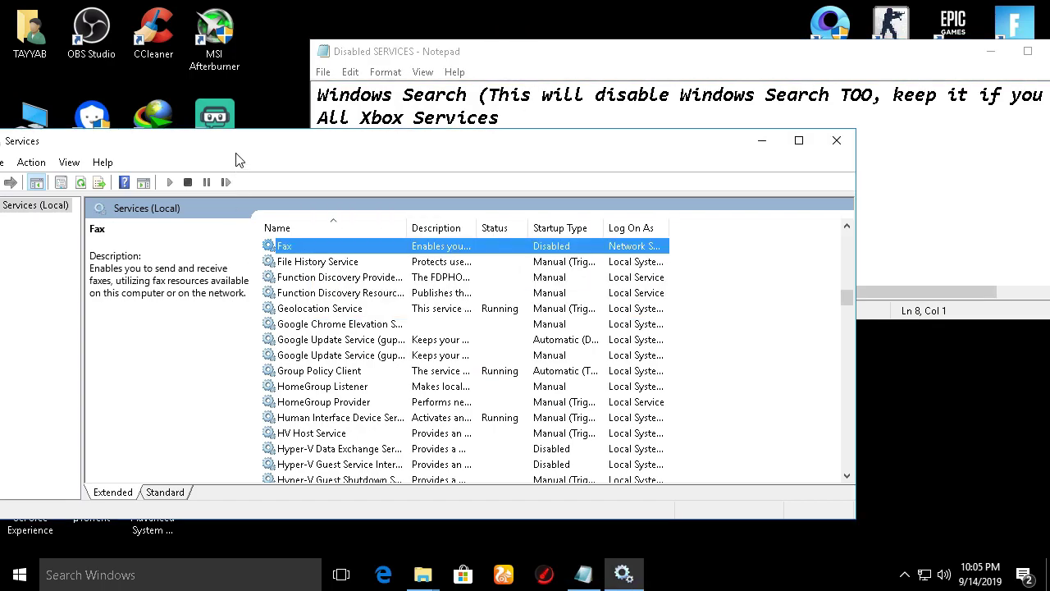
{"action": "key", "text": "s"}
{"action": "key", "text": "Down"}
{"action": "key", "text": "Down"}
{"action": "key", "text": "Down"}
{"action": "key", "text": "Down"}
{"action": "key", "text": "Down"}
{"action": "key", "text": "Down"}
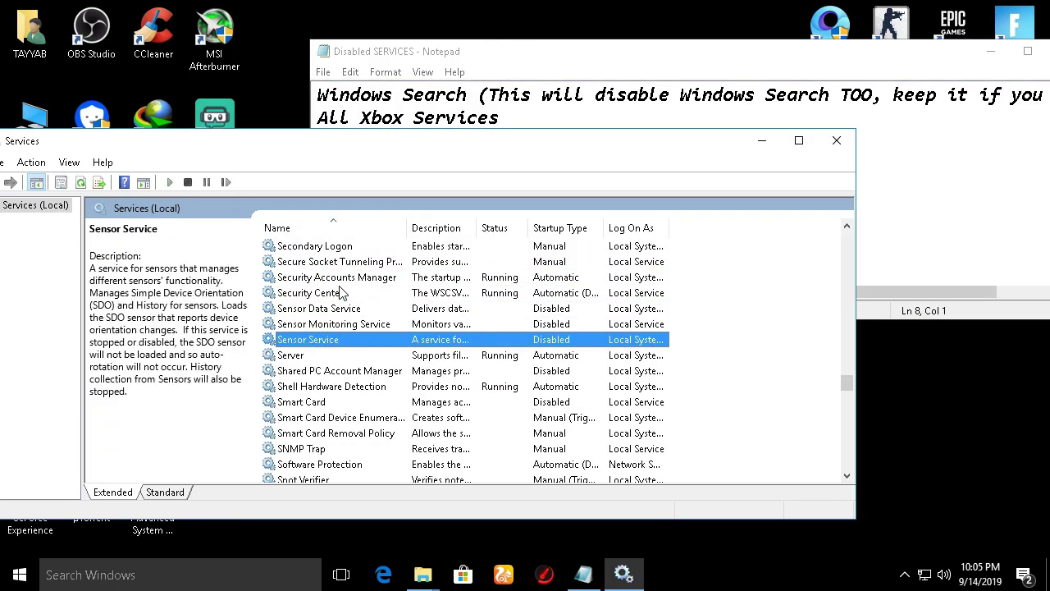
{"action": "double_click", "coordinate": [374, 329]}
{"action": "left_click", "coordinate": [402, 317]}
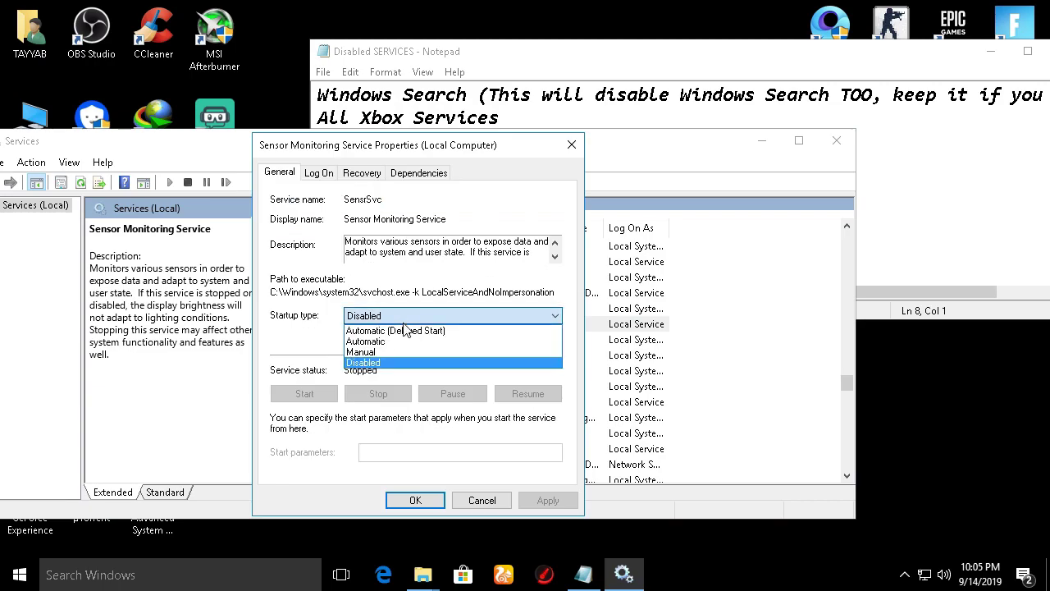
{"action": "left_click", "coordinate": [389, 364]}
{"action": "key", "text": "Return"}
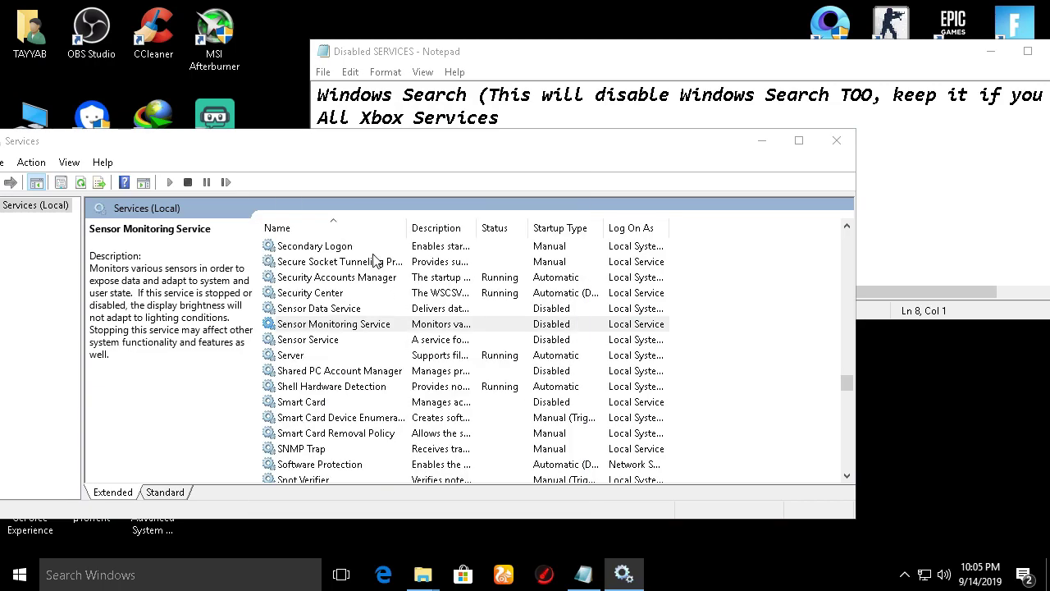
Set the startup type of Sensor Service to Disabled and save its properties
{"action": "double_click", "coordinate": [341, 344]}
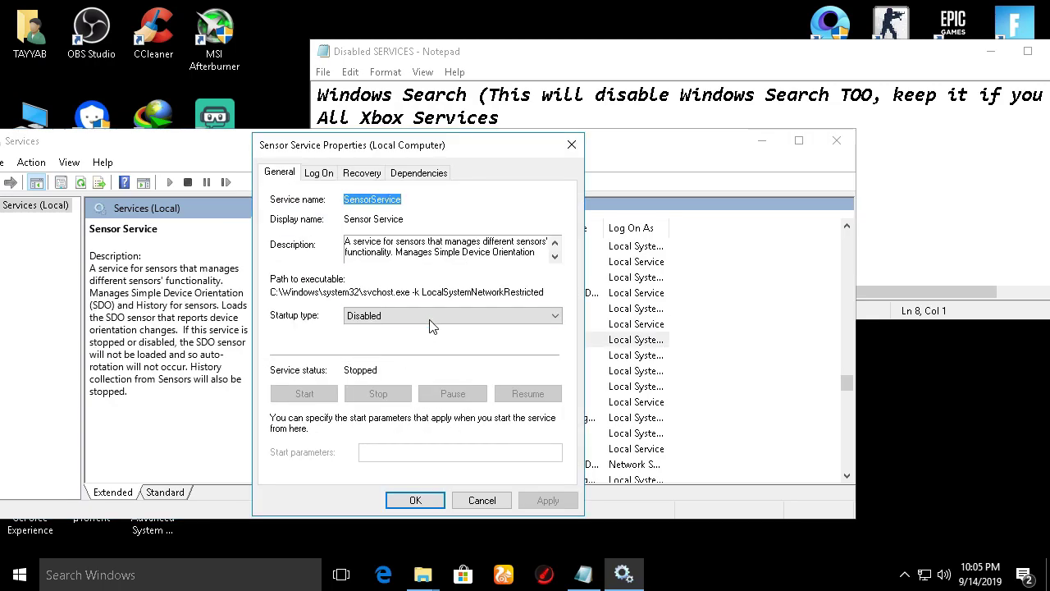
{"action": "left_click", "coordinate": [430, 318]}
{"action": "left_click", "coordinate": [386, 363]}
{"action": "left_click", "coordinate": [558, 500]}
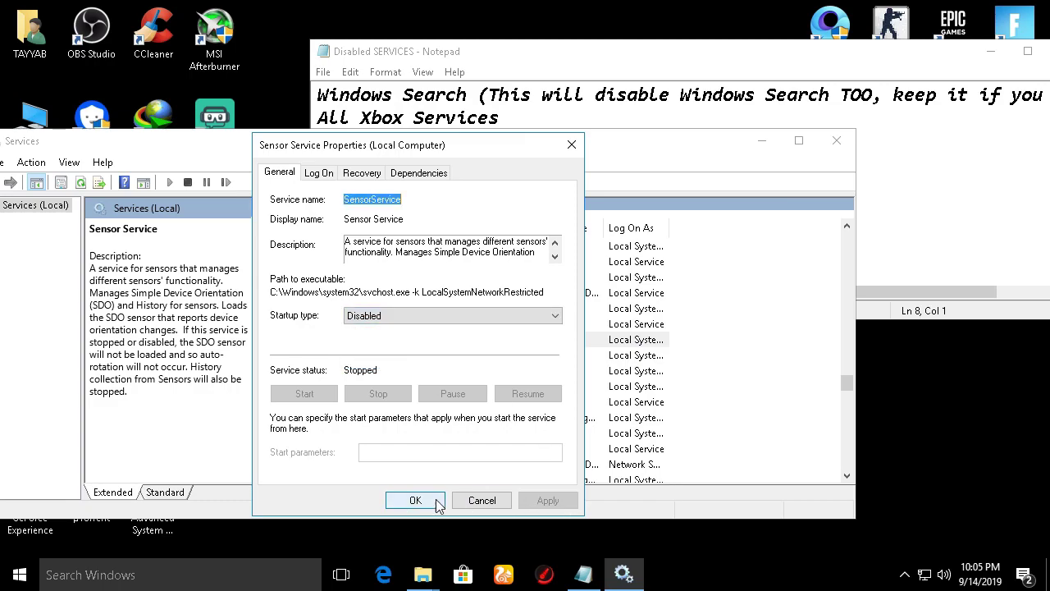
{"action": "left_click", "coordinate": [437, 501]}
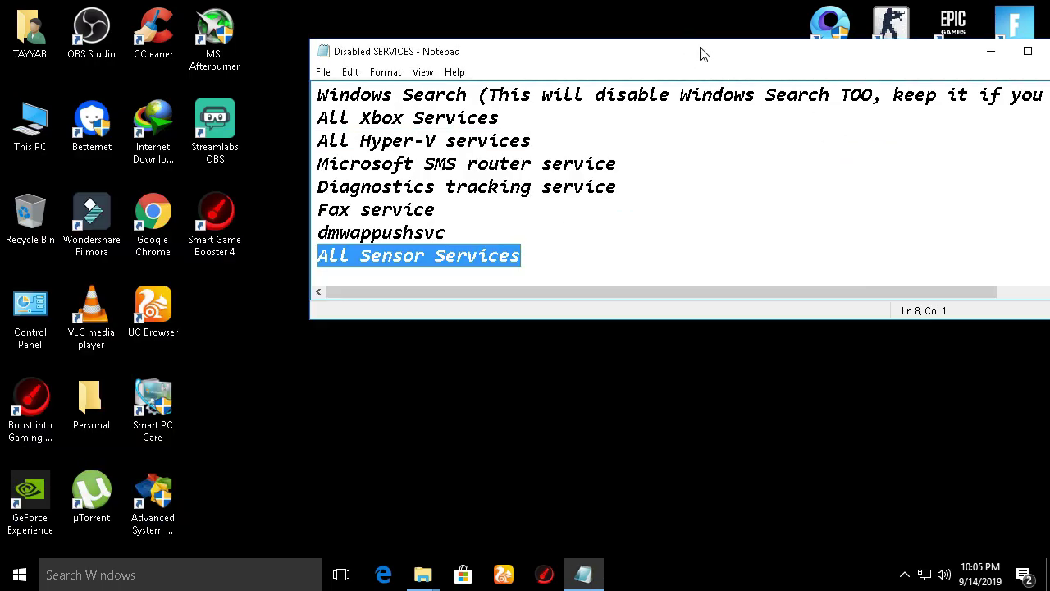
Close the Disabled SERVICES notes and open This PC from the desktop
{"action": "left_click_drag", "start_coordinate": [701, 49], "coordinate": [487, 65]}
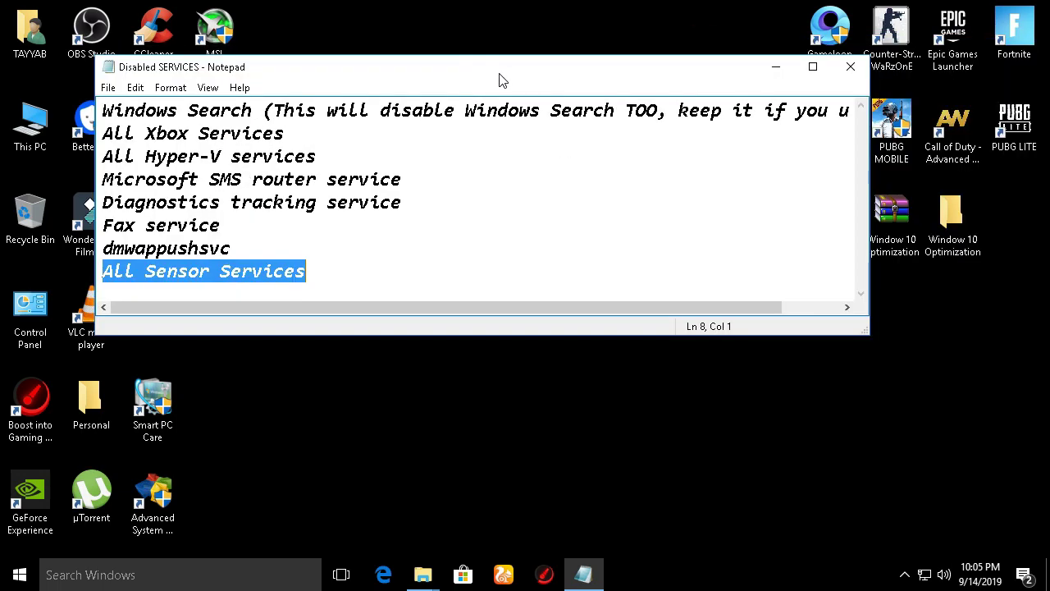
{"action": "left_click", "coordinate": [835, 74]}
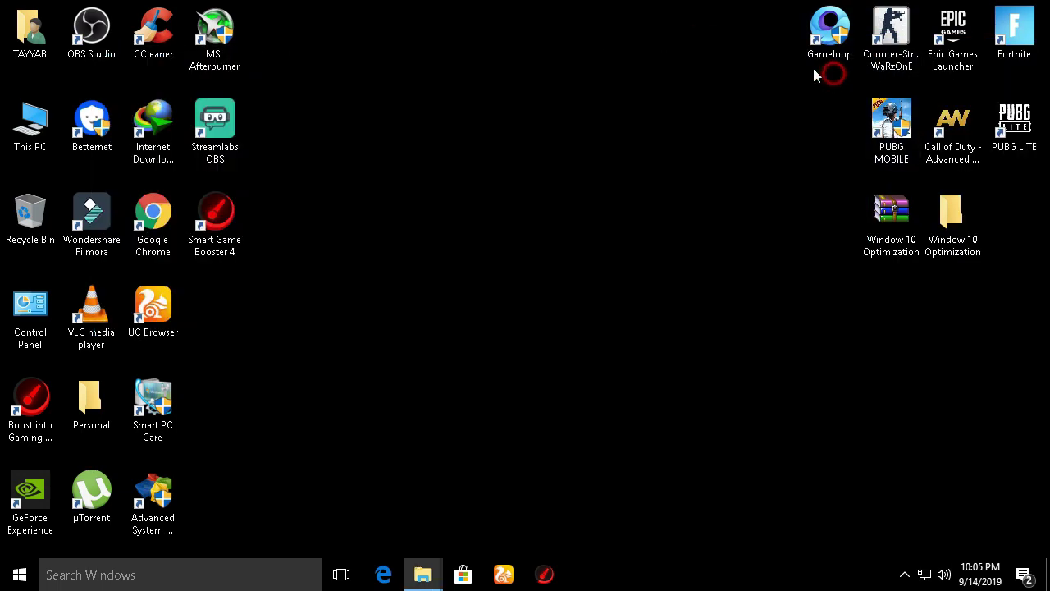
{"action": "right_click", "coordinate": [33, 132]}
{"action": "left_click", "coordinate": [86, 137]}
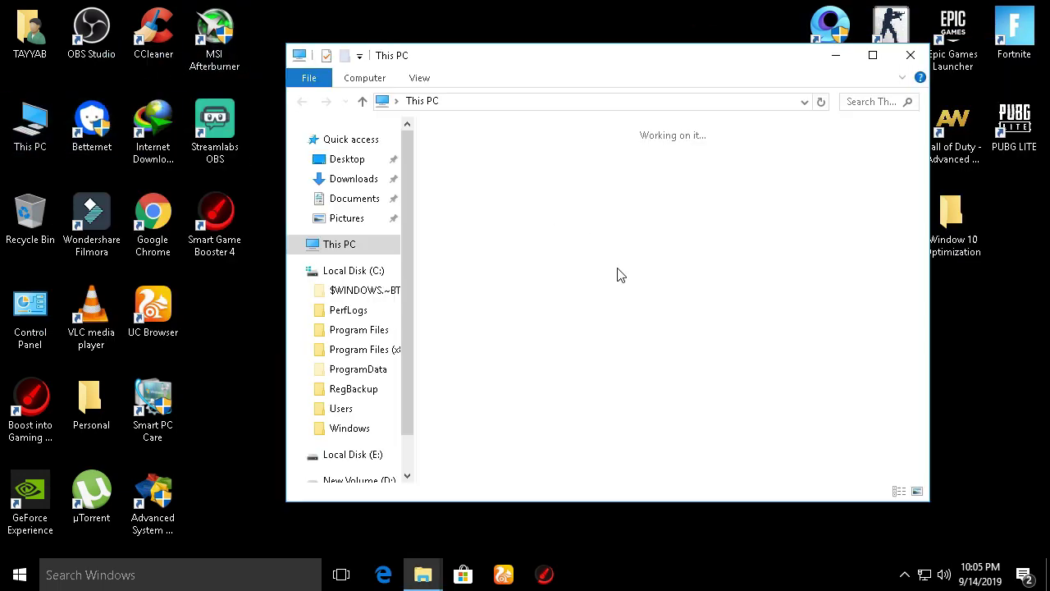
From the properties of Local Disk (C:), open Optimize Drives and start optimizing drive C
{"action": "left_click", "coordinate": [557, 319]}
{"action": "right_click", "coordinate": [557, 319]}
{"action": "left_click", "coordinate": [680, 544]}
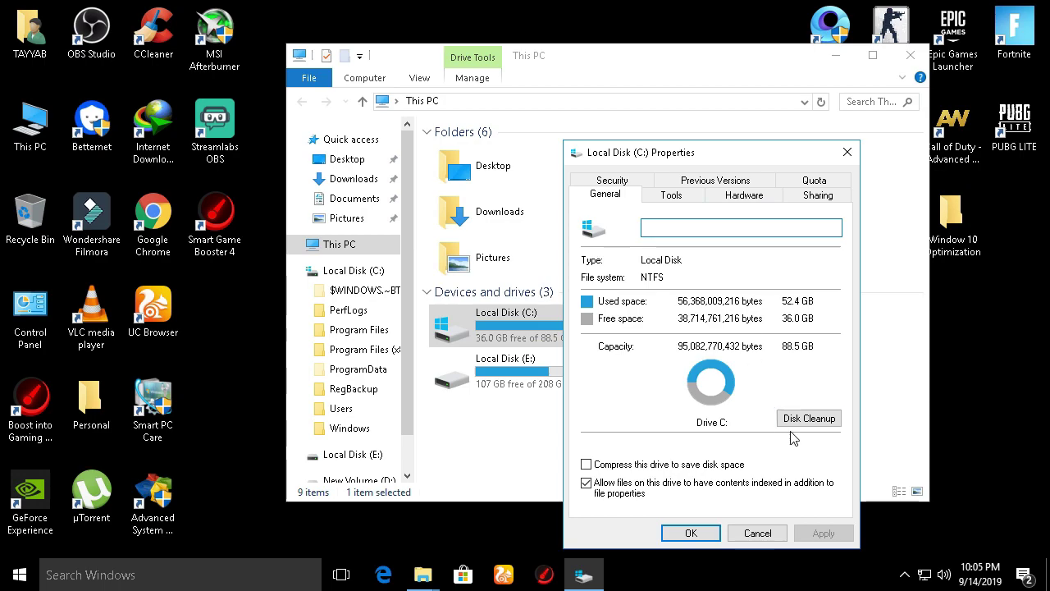
{"action": "left_click", "coordinate": [673, 197]}
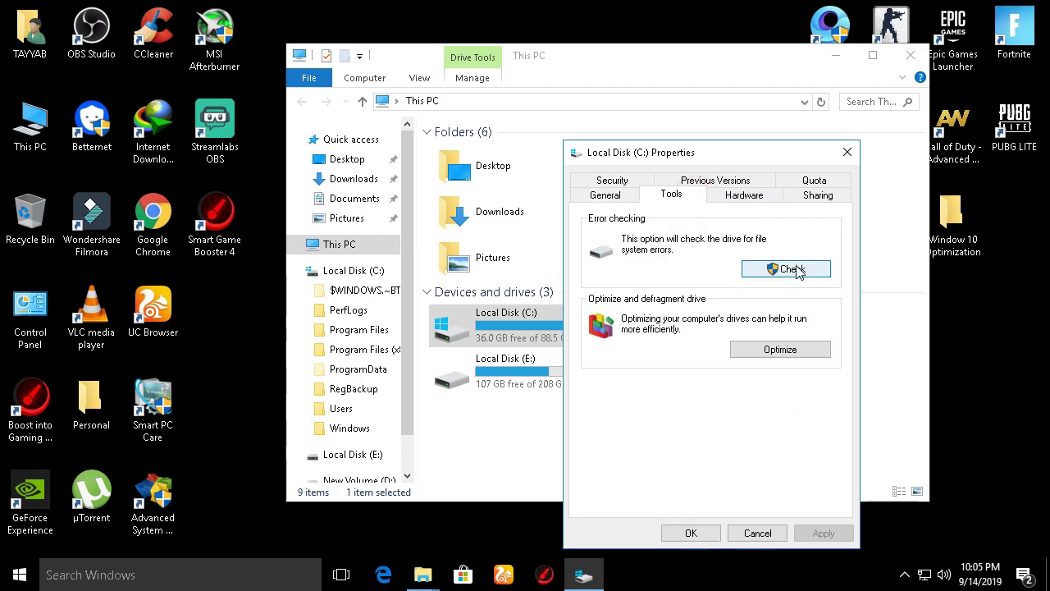
{"action": "left_click", "coordinate": [796, 349]}
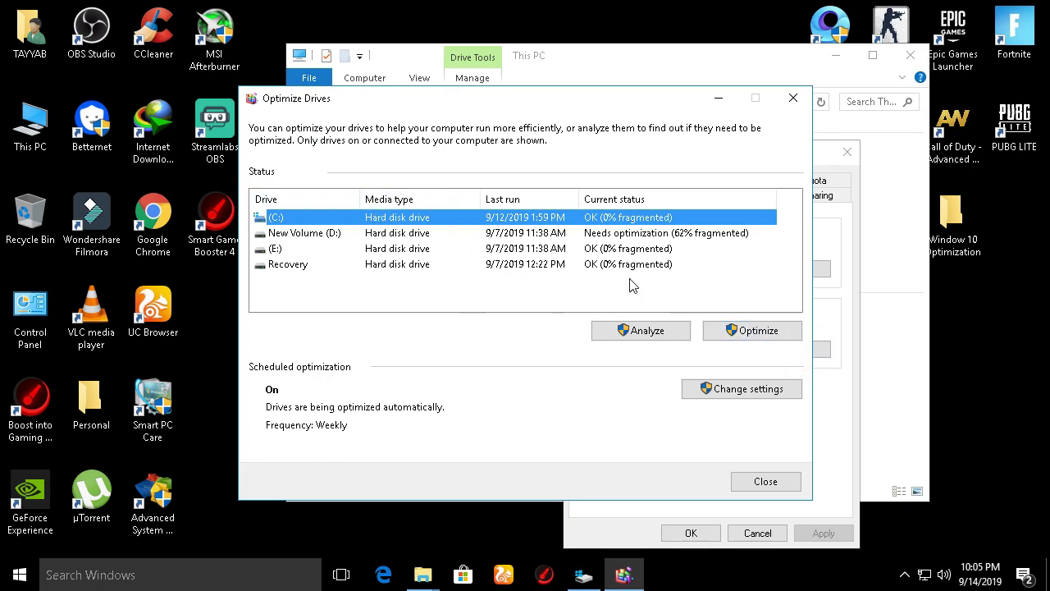
{"action": "left_click", "coordinate": [742, 335]}
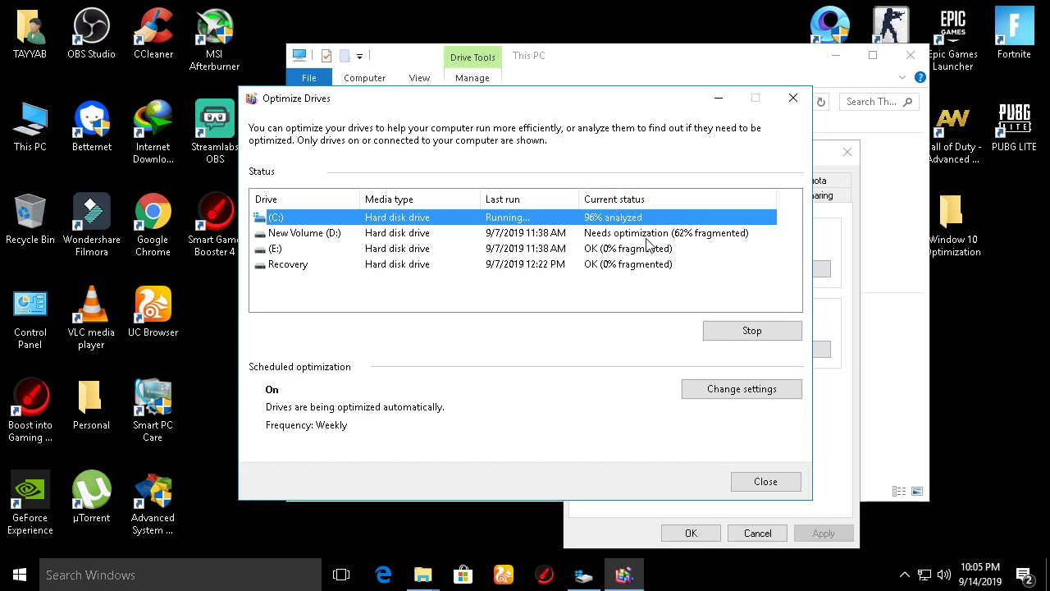
Stop the optimization of drive C and close Optimize Drives, the drive properties and This PC
{"action": "left_click", "coordinate": [673, 234]}
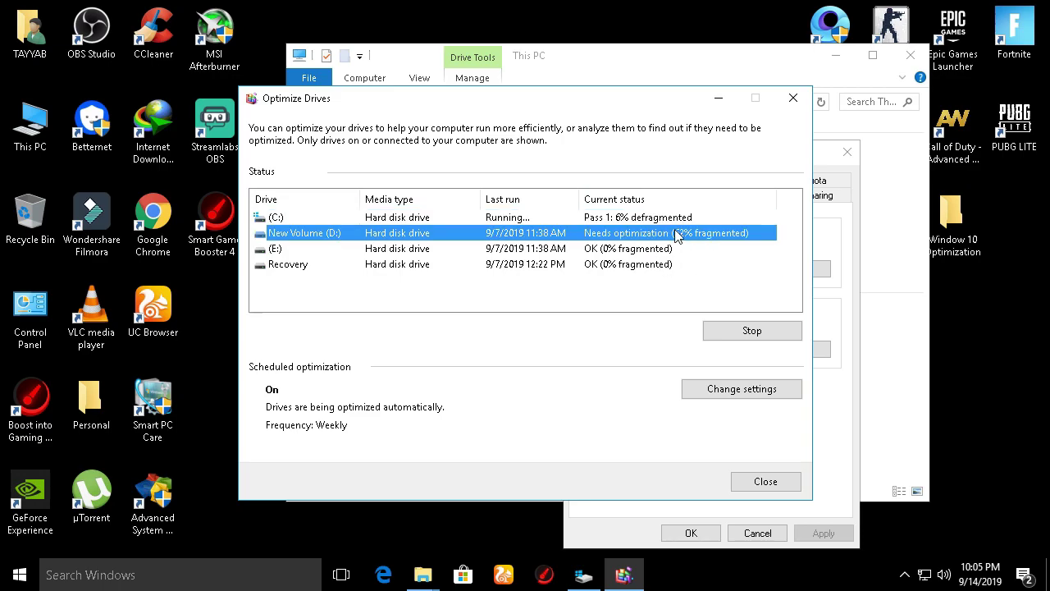
{"action": "left_click", "coordinate": [671, 220]}
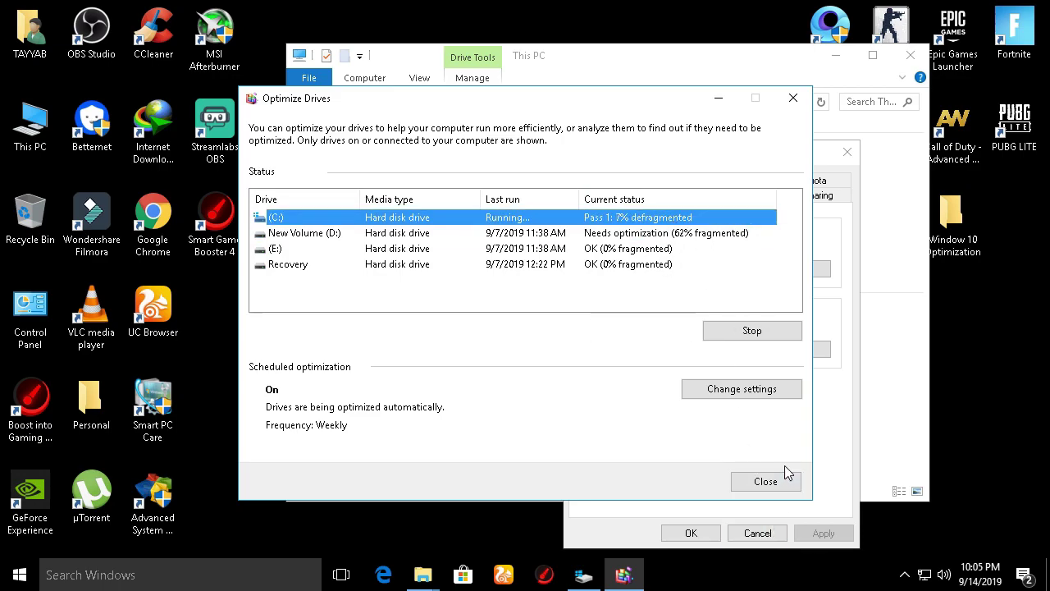
{"action": "left_click", "coordinate": [752, 330]}
{"action": "left_click", "coordinate": [763, 482]}
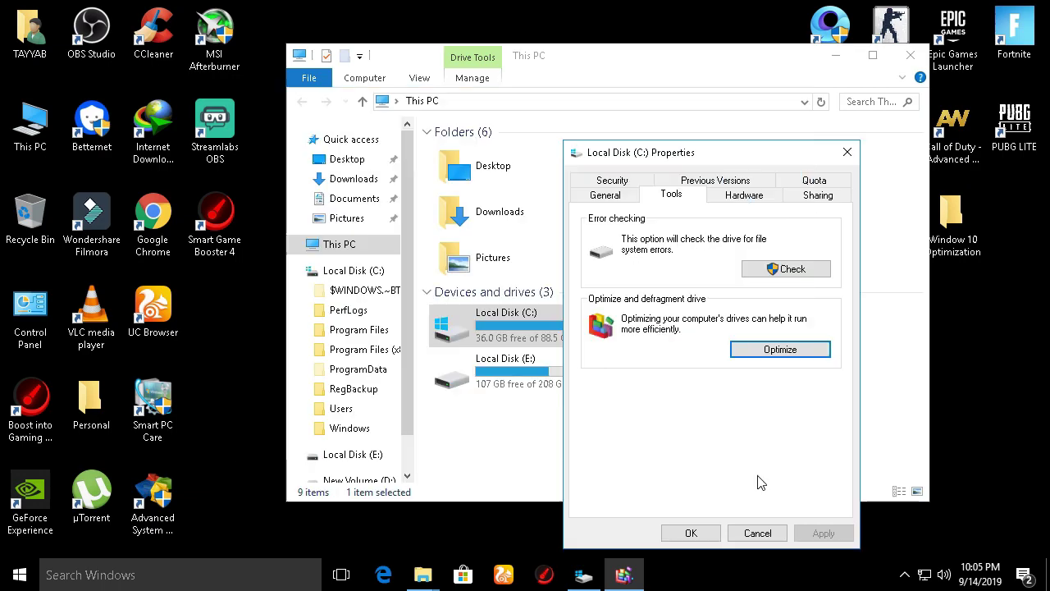
{"action": "left_click", "coordinate": [690, 533]}
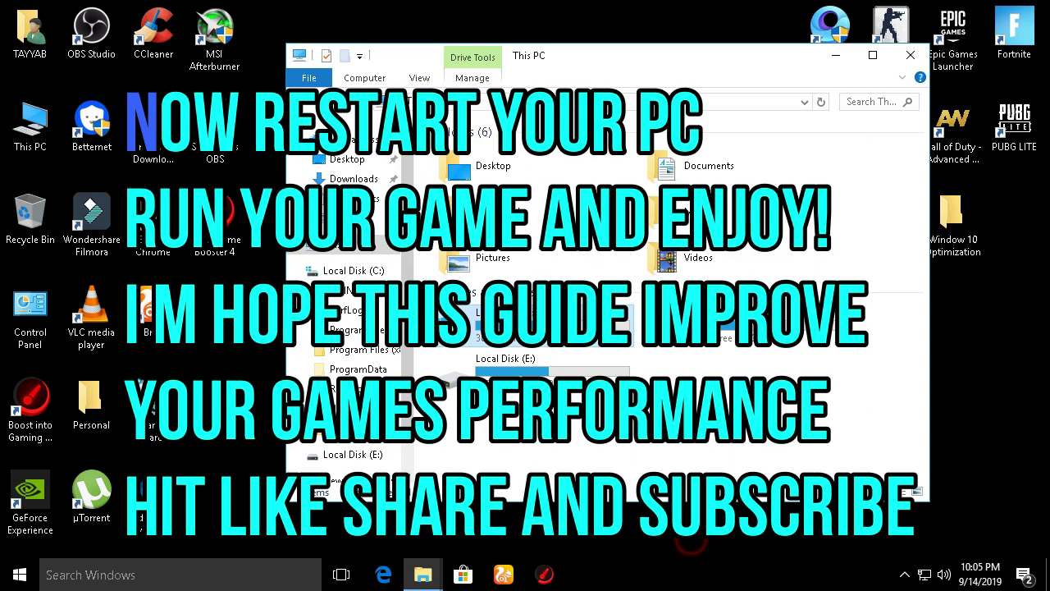
{"action": "left_click", "coordinate": [909, 55]}
Move the Window 10 Optimization archive to the free desktop spot below PUBG LITE
{"action": "left_click_drag", "start_coordinate": [890, 211], "coordinate": [1014, 215]}
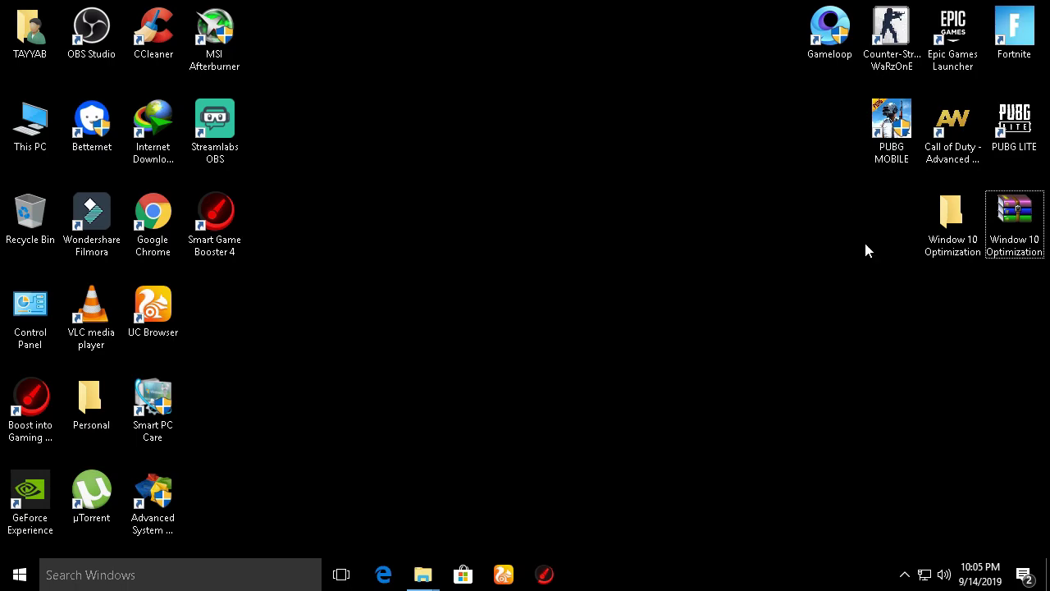
{"action": "left_click", "coordinate": [905, 574]}
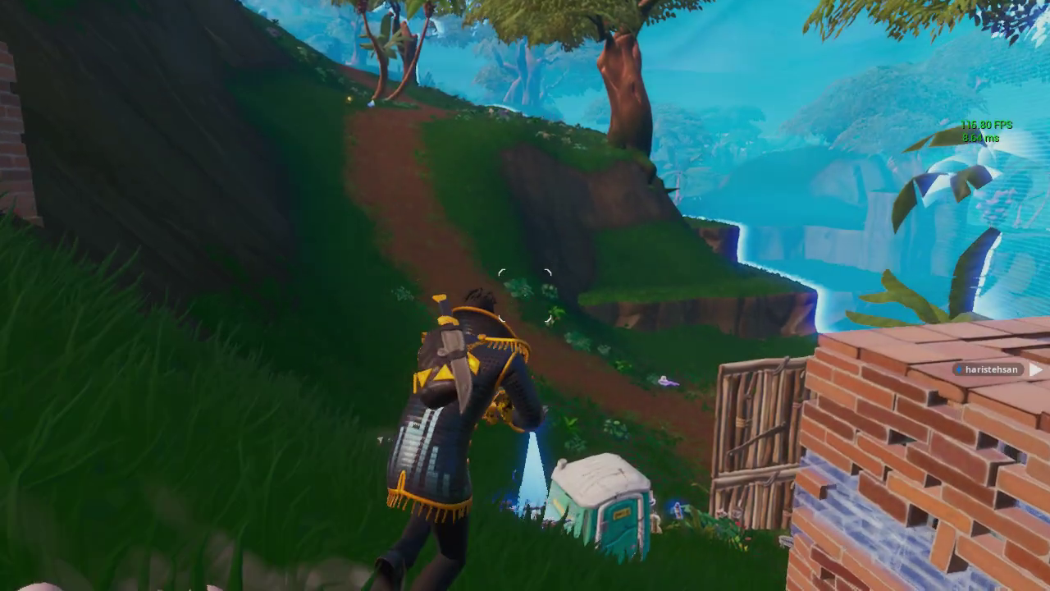
{"action": "key", "text": "w"}
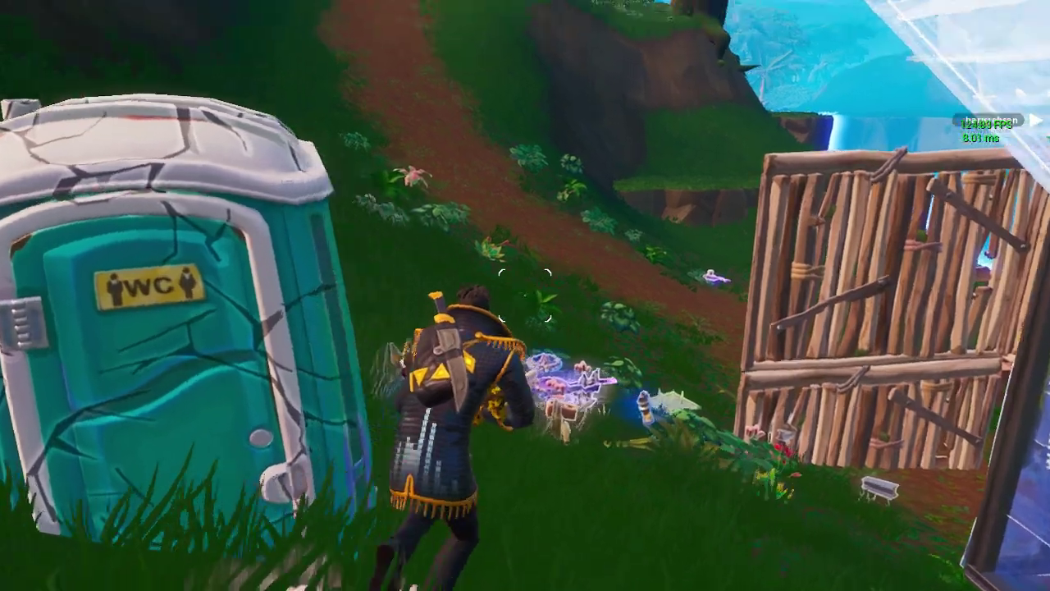
{"action": "key", "text": "w"}
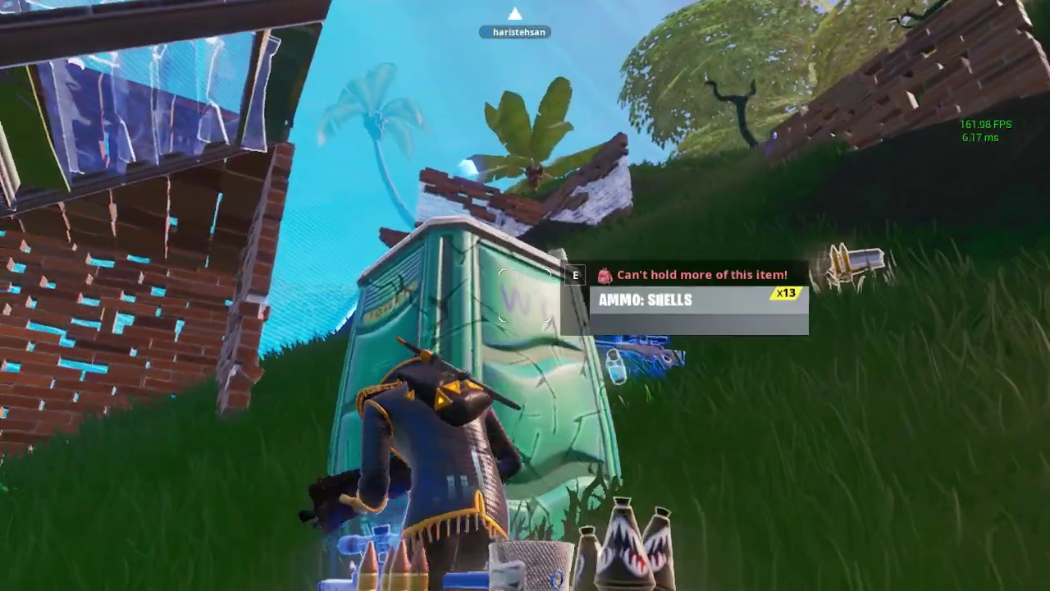
{"action": "key", "text": "w"}
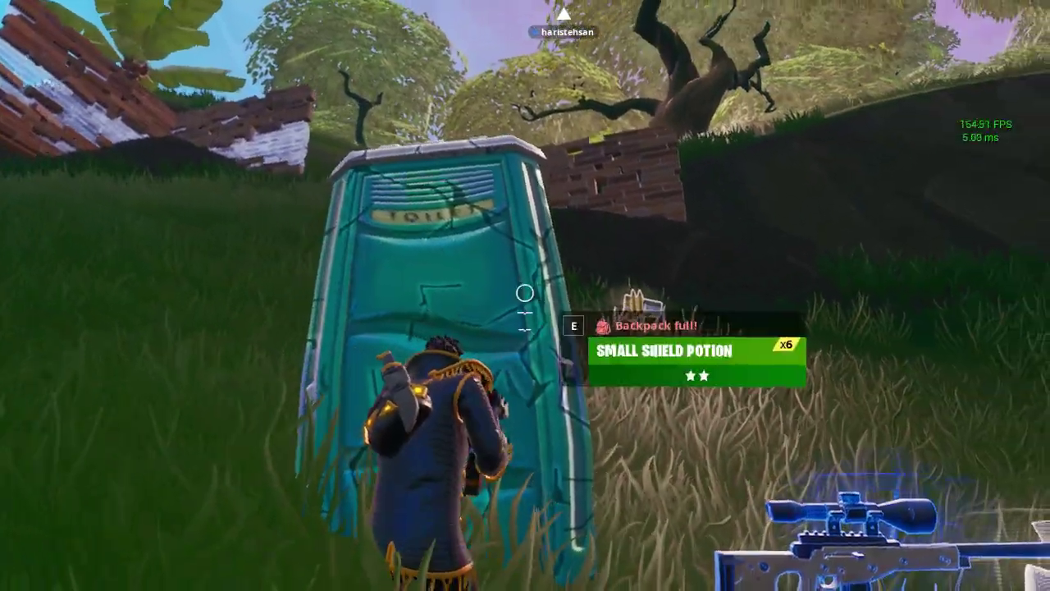
{"action": "key", "text": "w"}
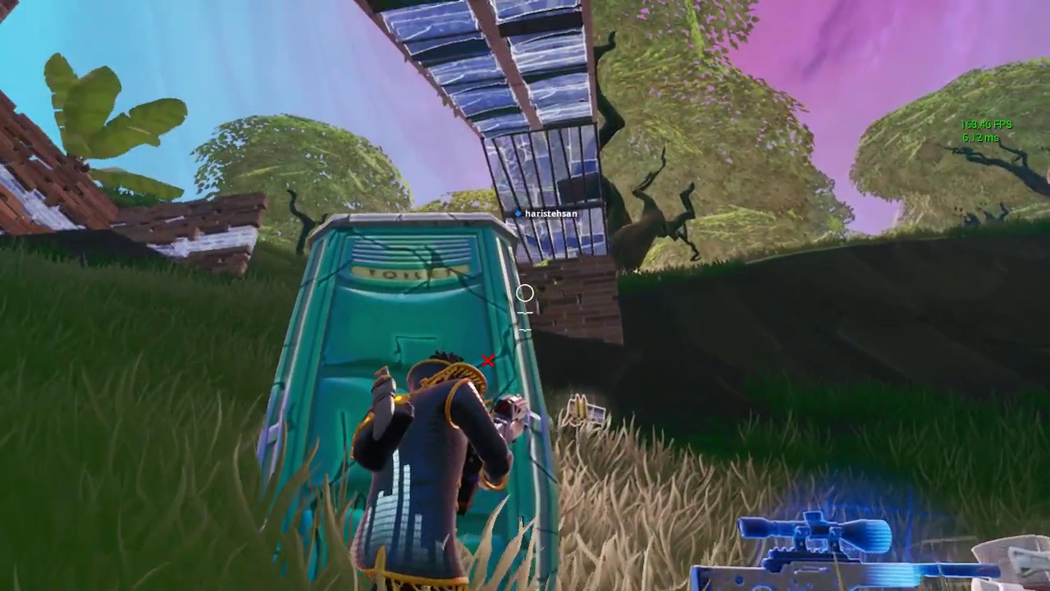
{"action": "key", "text": "w"}
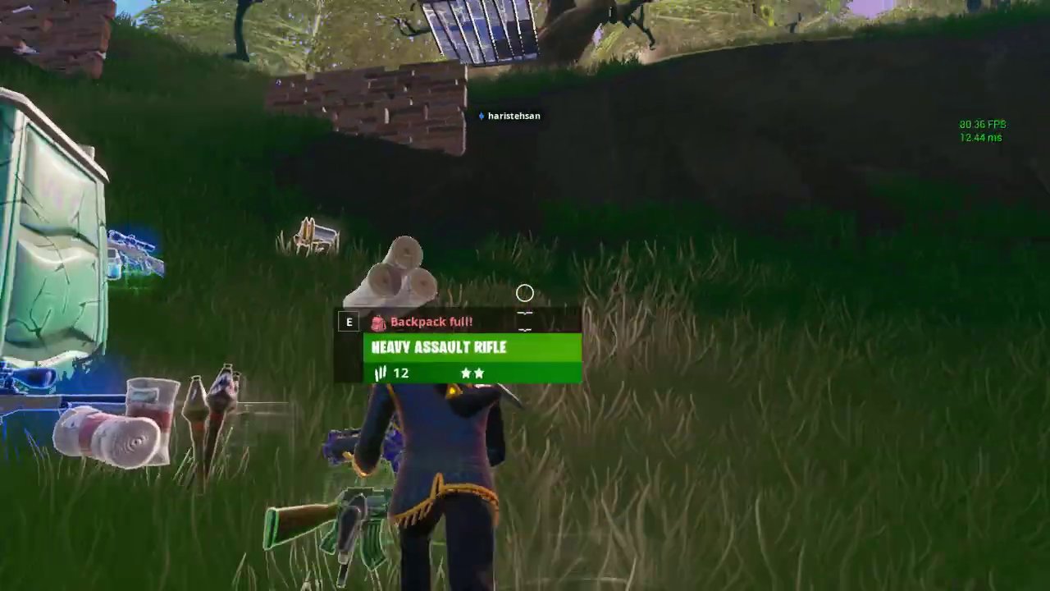
{"action": "key", "text": "w"}
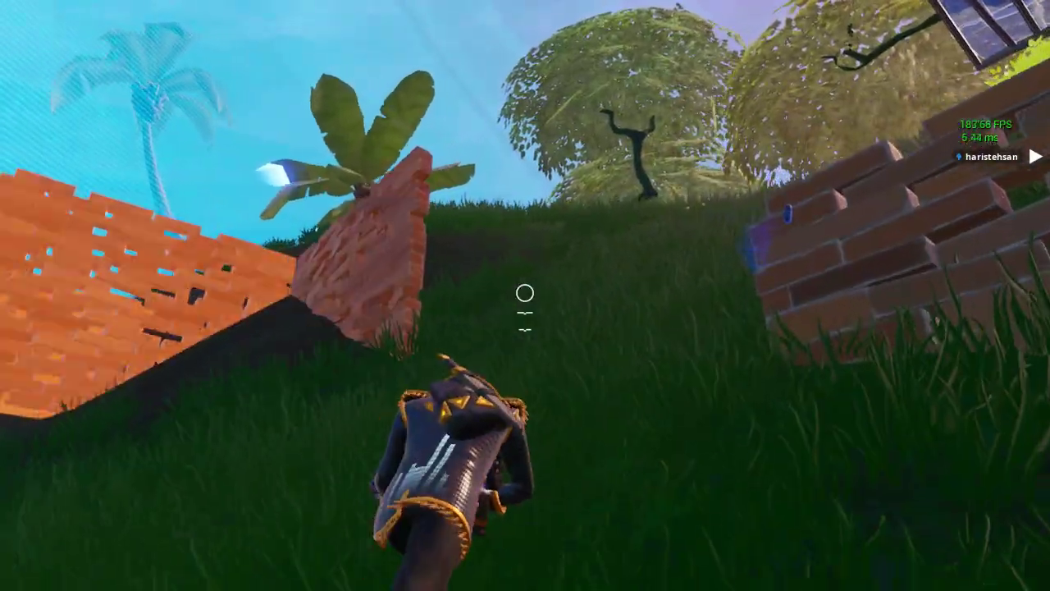
{"action": "key", "text": "w"}
{"action": "key", "text": "w"}
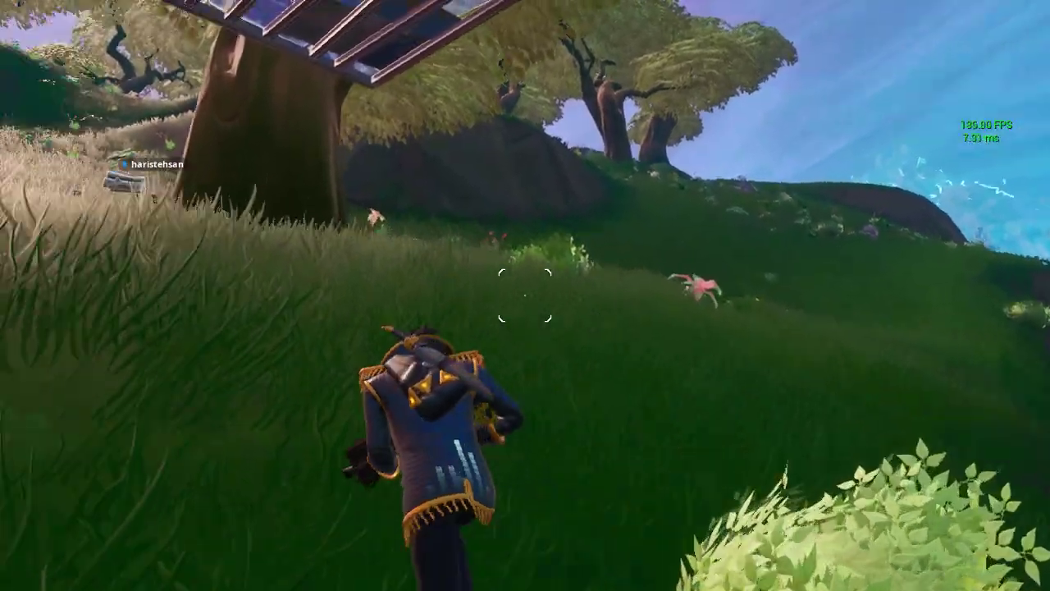
{"action": "key", "text": "w"}
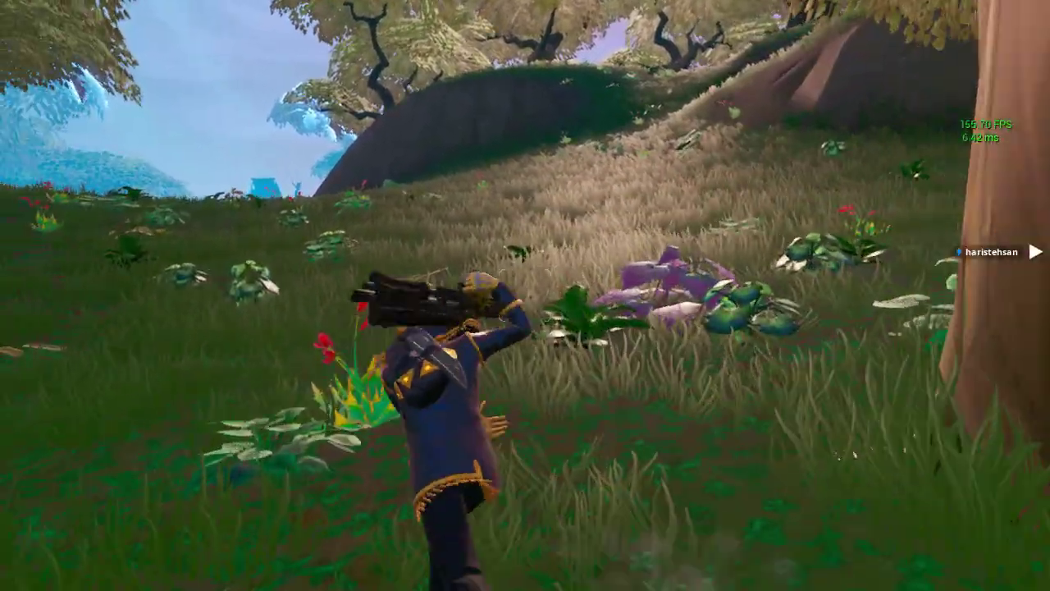
{"action": "key", "text": "w"}
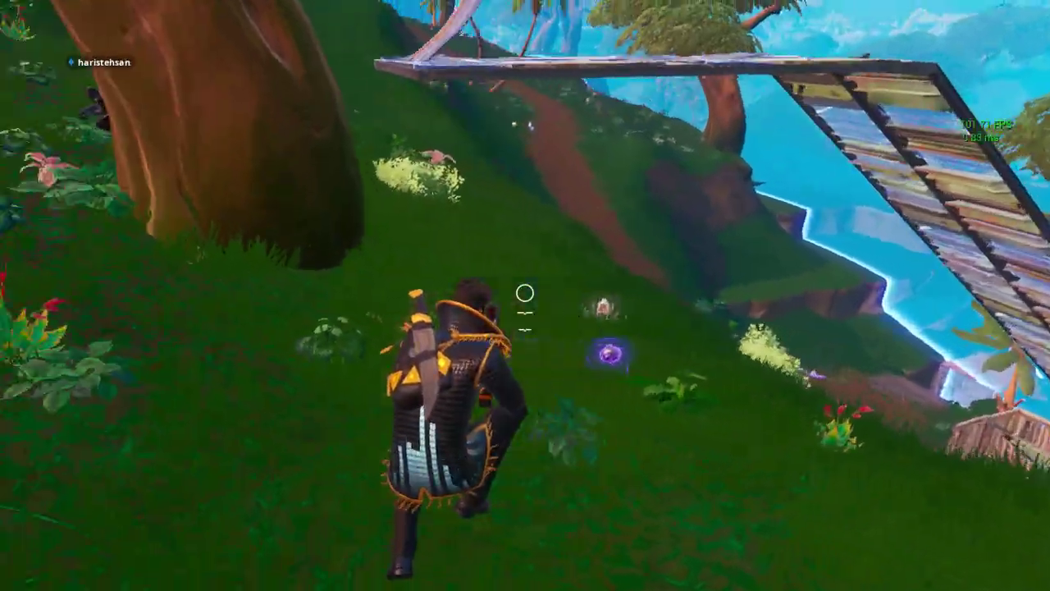
{"action": "key", "text": "w"}
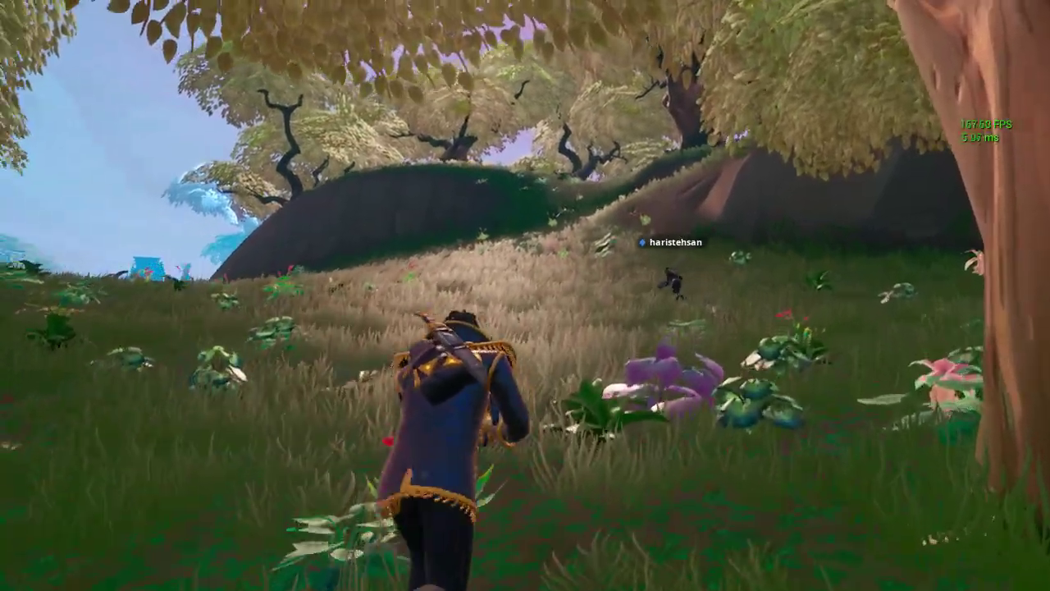
{"action": "key", "text": "w"}
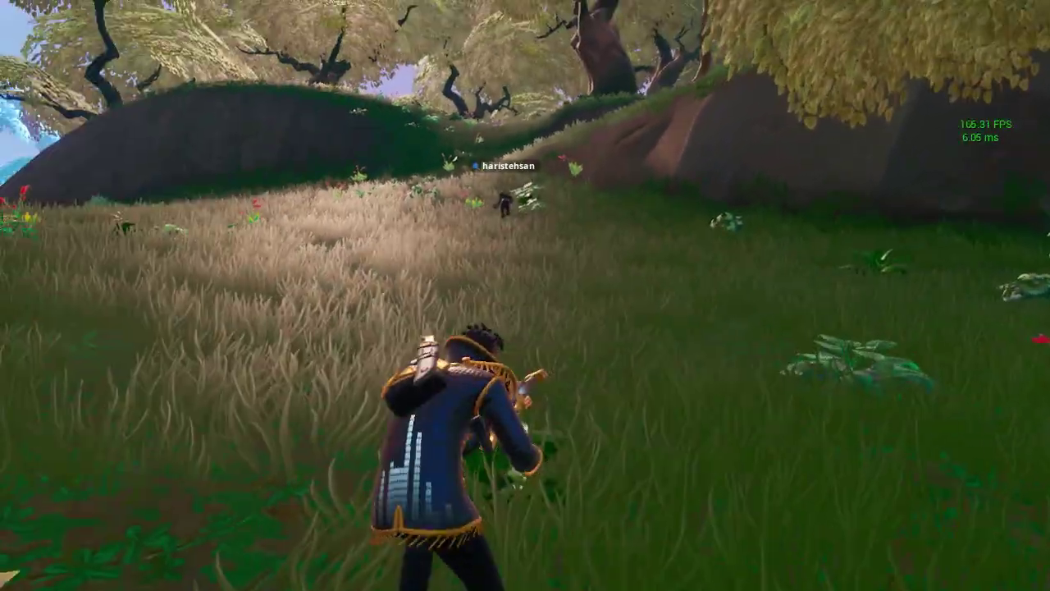
{"action": "key", "text": "w"}
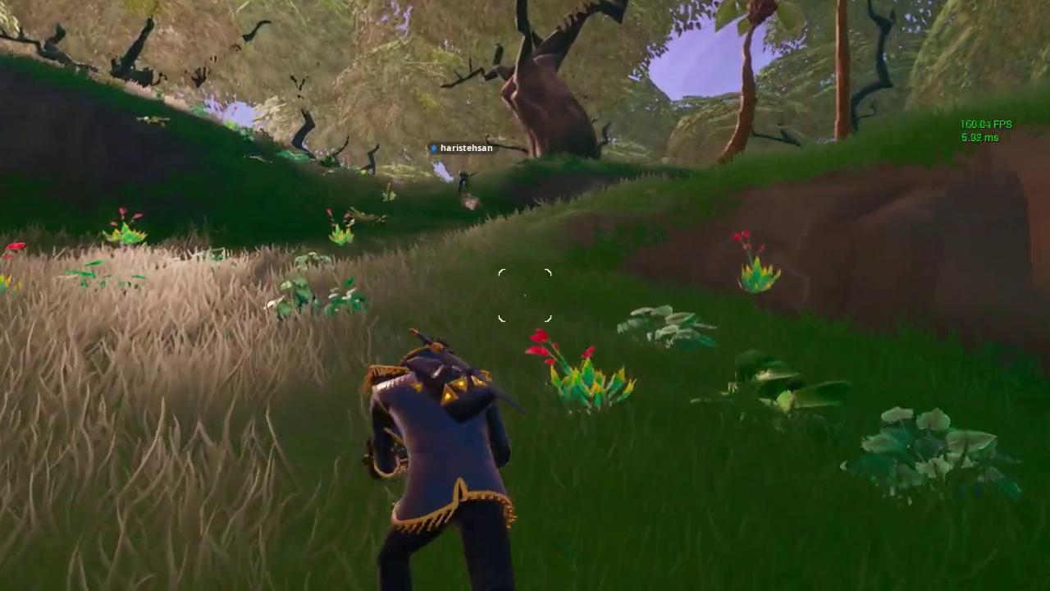
{"action": "key", "text": "w"}
{"action": "key", "text": "1"}
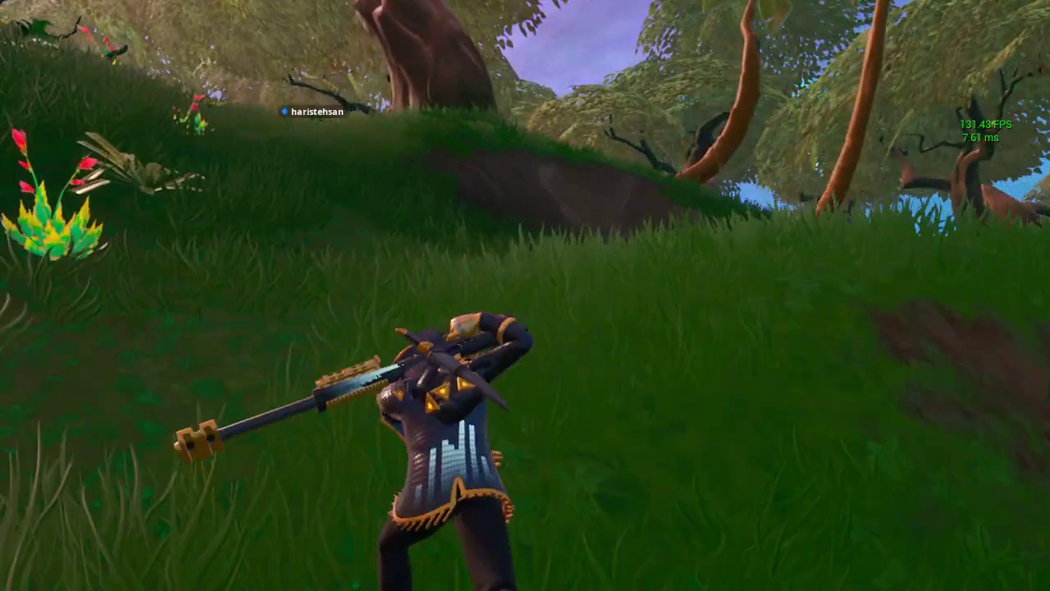
{"action": "key", "text": "w"}
{"action": "key", "text": "w"}
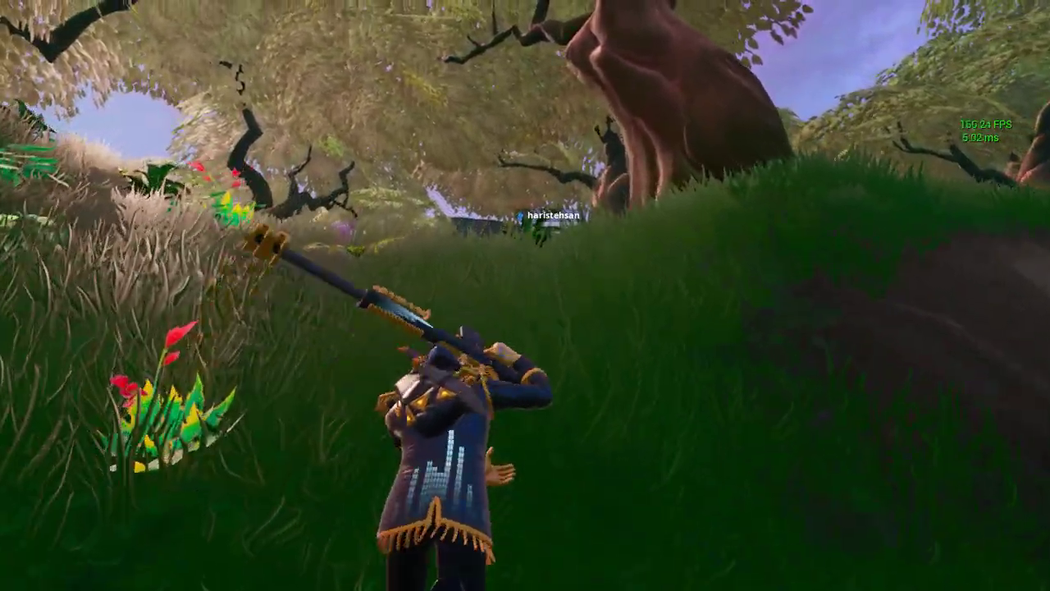
{"action": "key", "text": "w"}
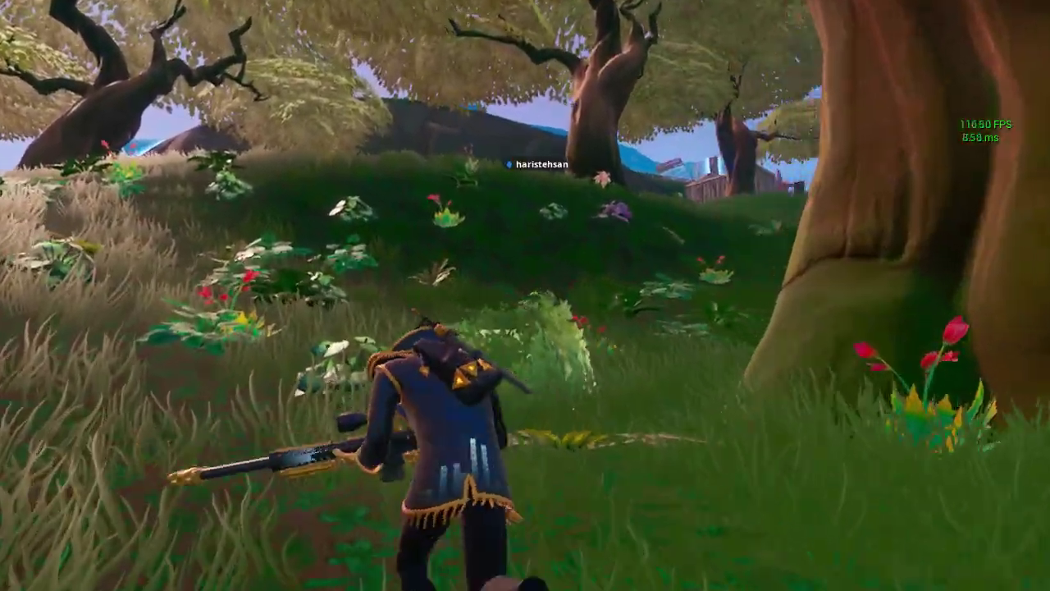
{"action": "key", "text": "w"}
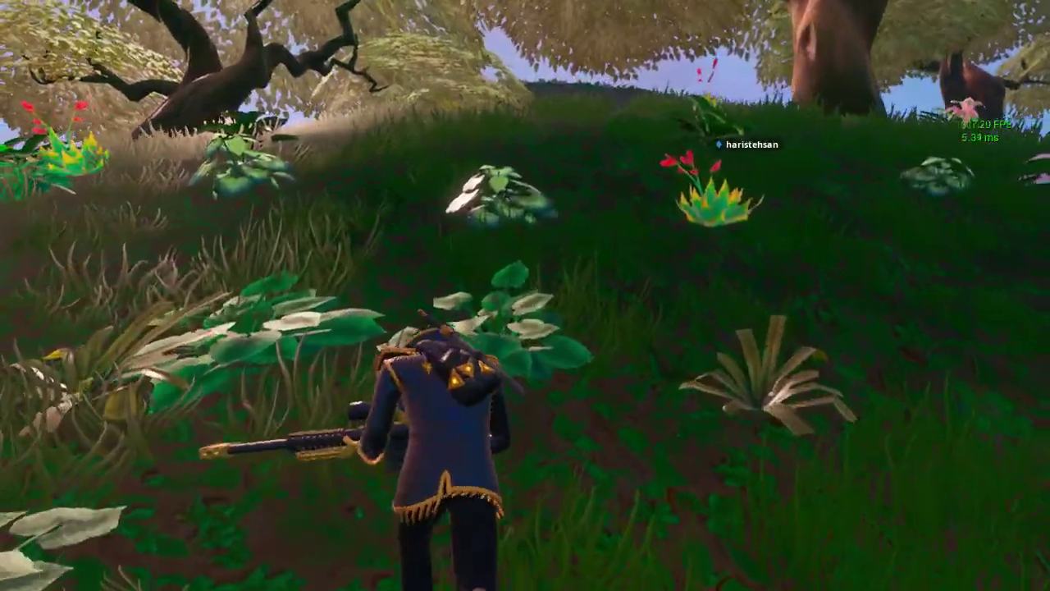
{"action": "key", "text": "w"}
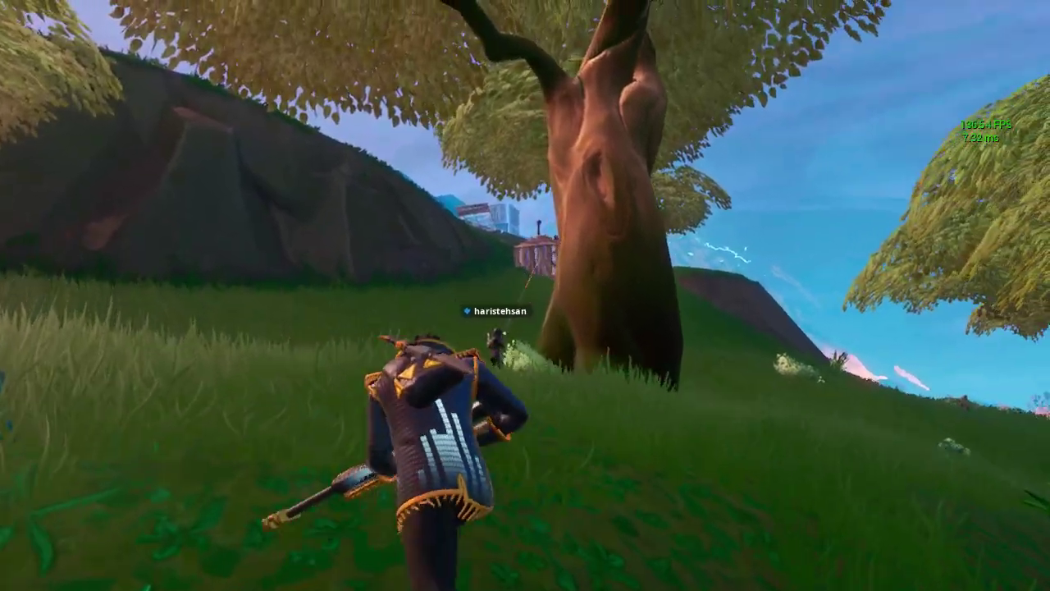
{"action": "right_click", "coordinate": [525, 295]}
{"action": "left_click", "coordinate": [525, 295]}
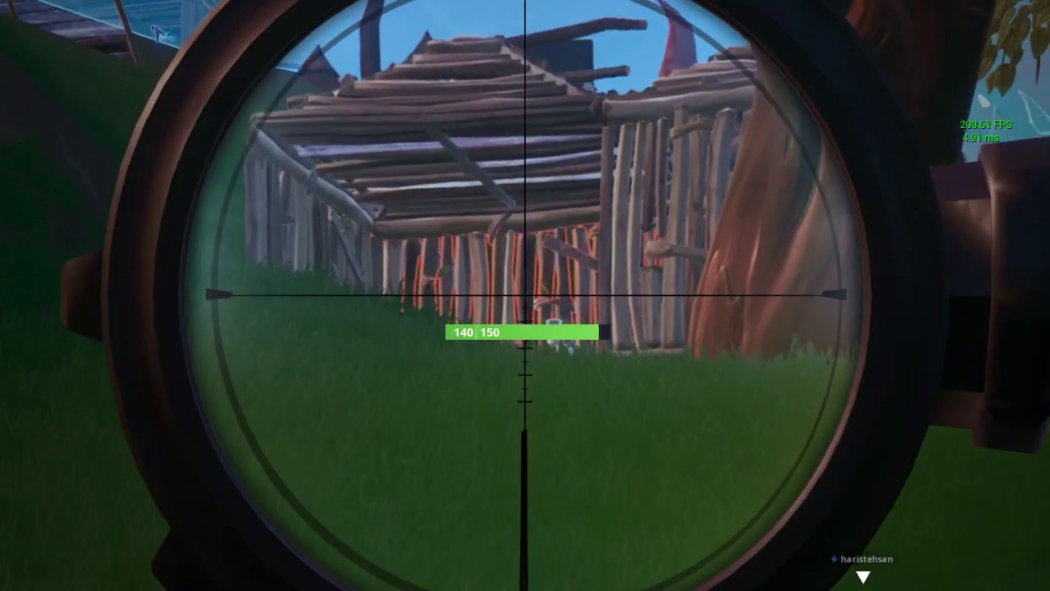
{"action": "key", "text": "w"}
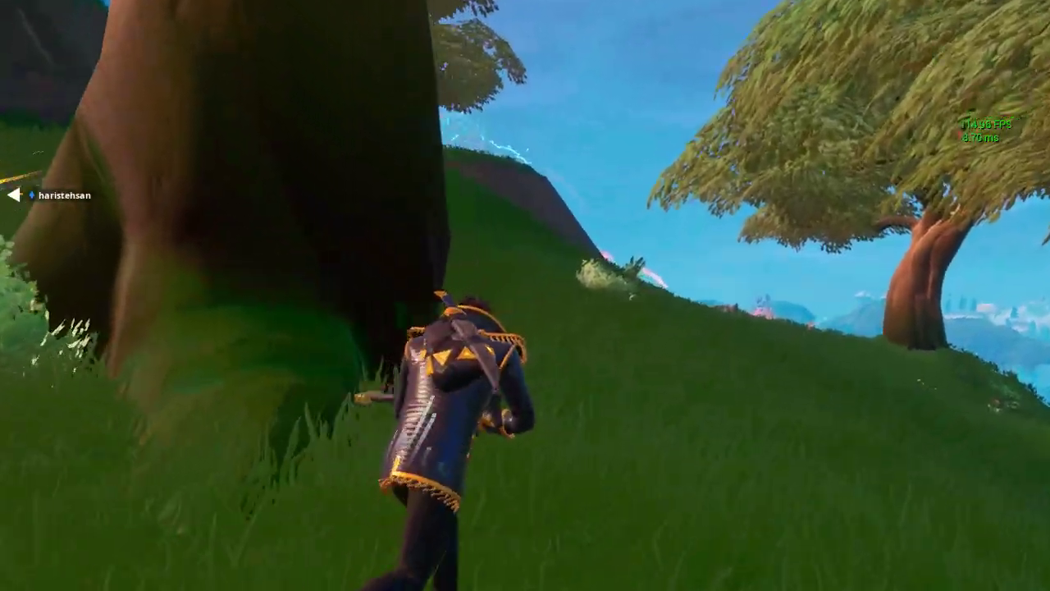
{"action": "key", "text": "w"}
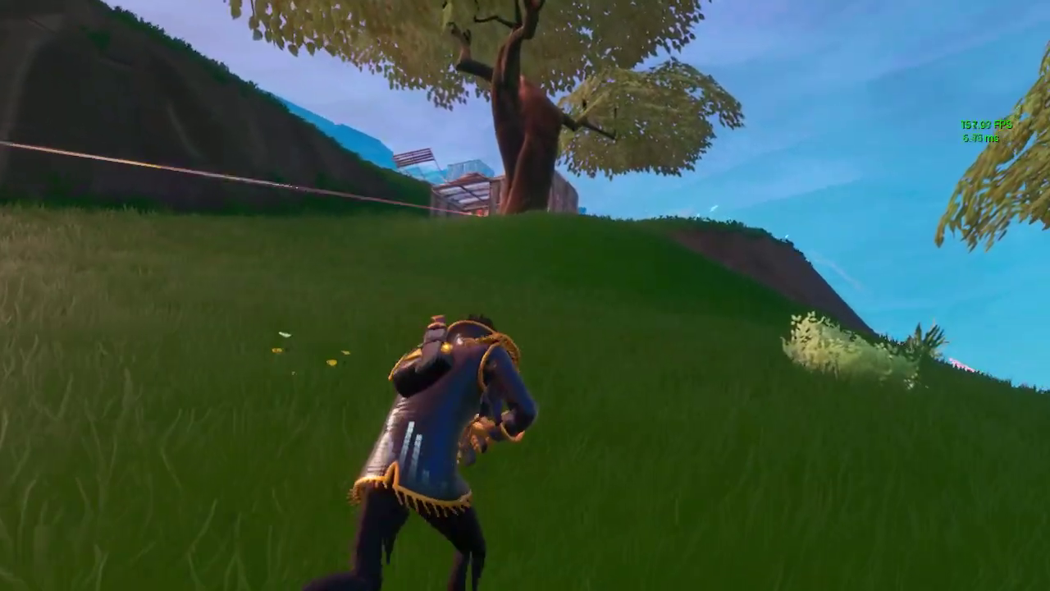
{"action": "key", "text": "w"}
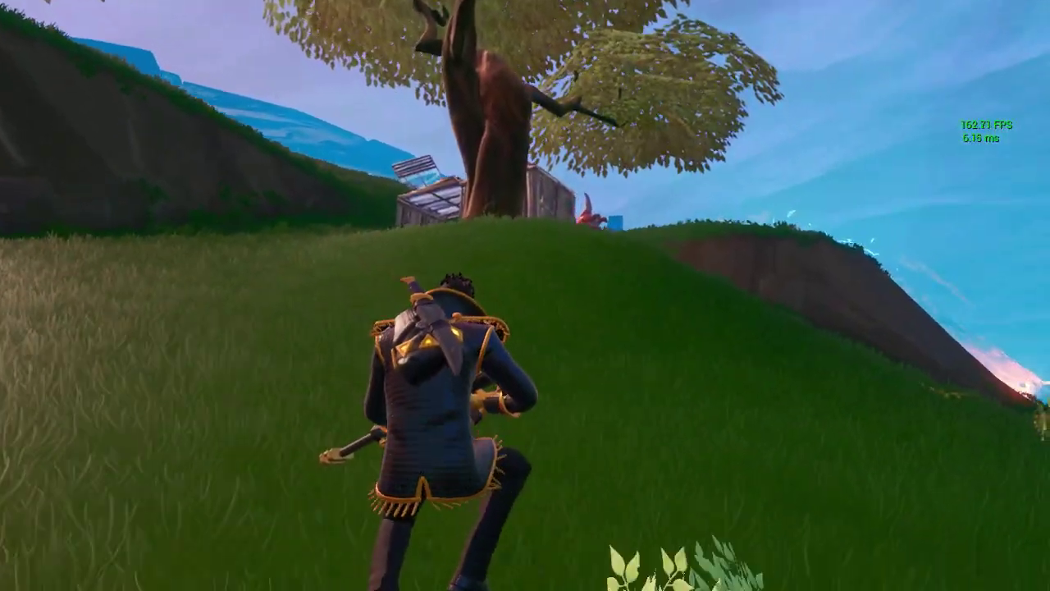
{"action": "key", "text": "w"}
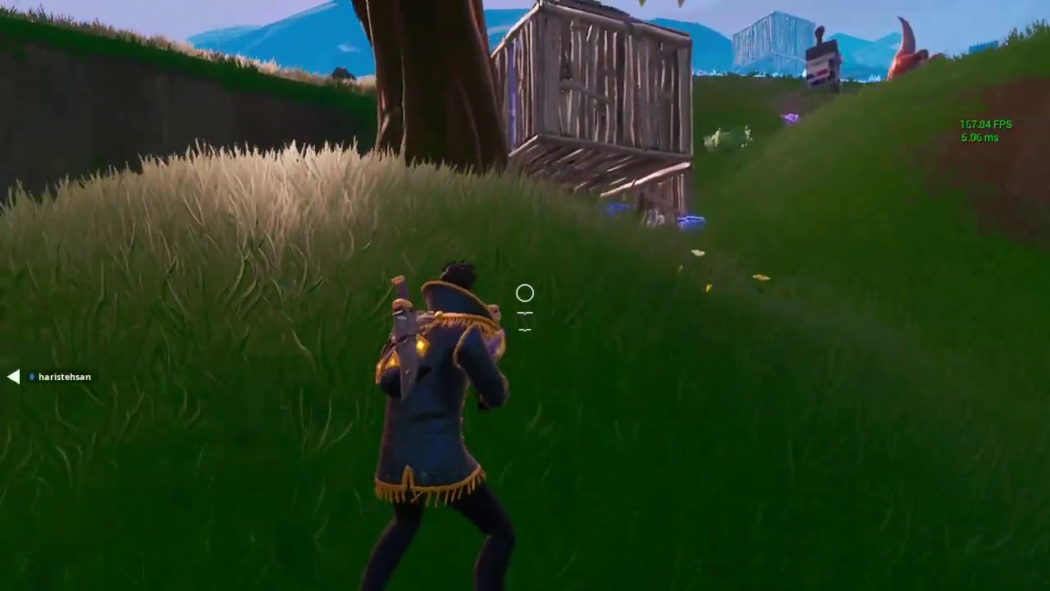
{"action": "key", "text": "w"}
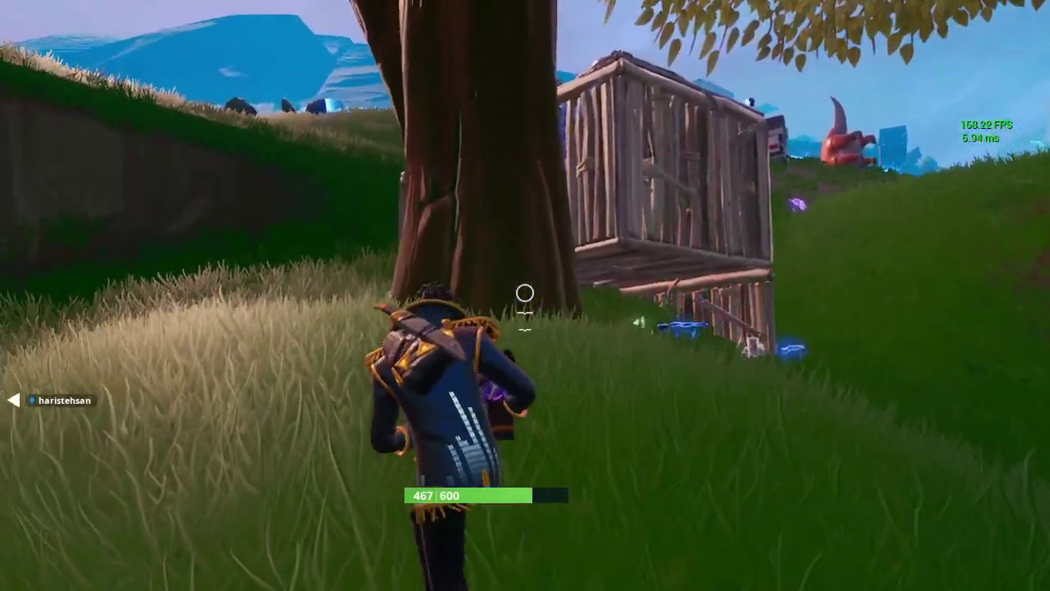
{"action": "key", "text": "w"}
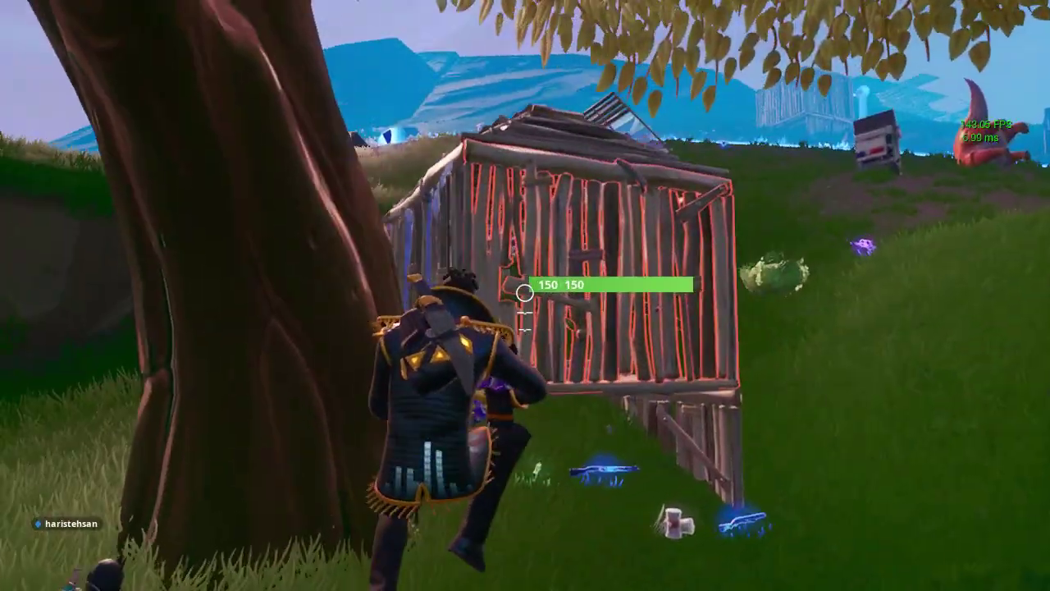
{"action": "key", "text": "w"}
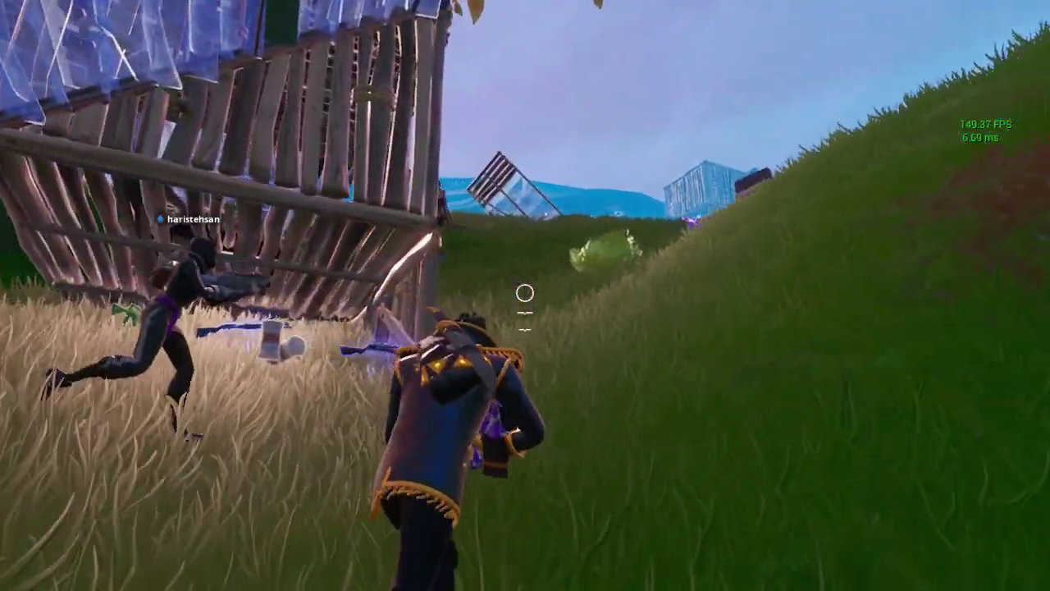
{"action": "key", "text": "w"}
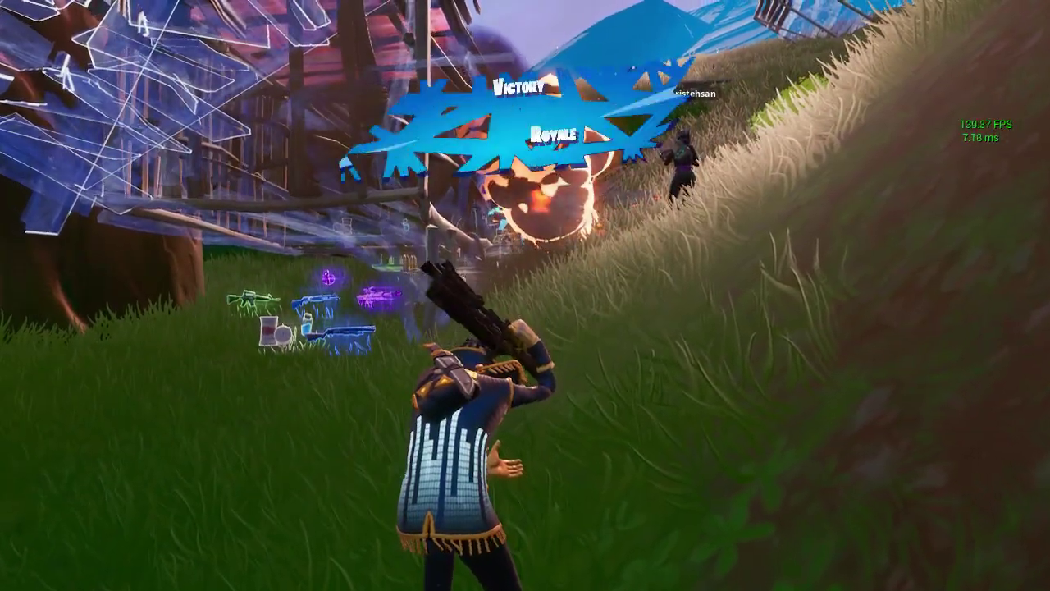
{"action": "key", "text": "w"}
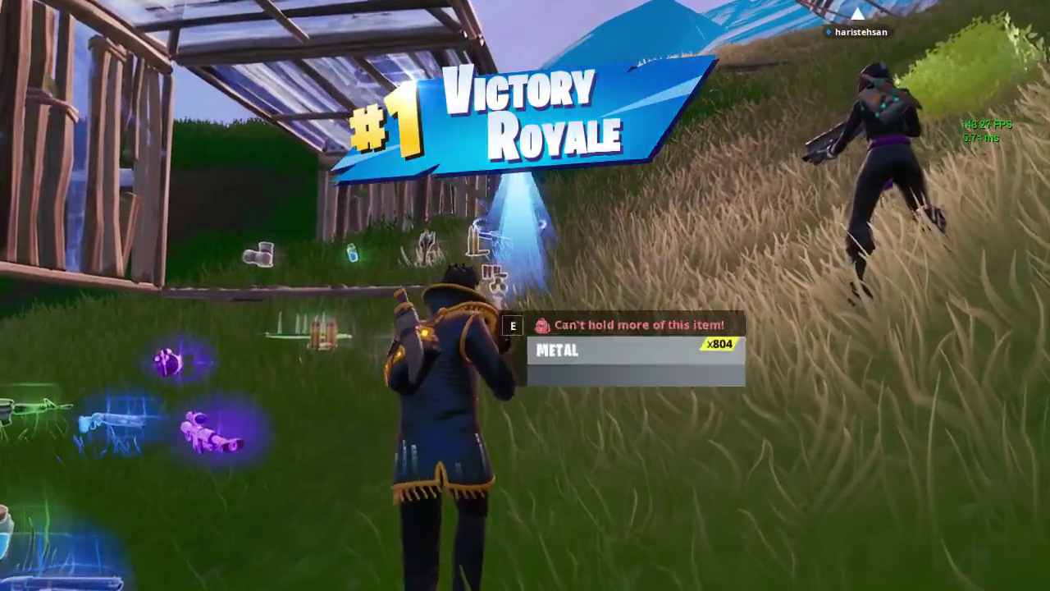
{"action": "key", "text": "w"}
{"action": "key", "text": "w"}
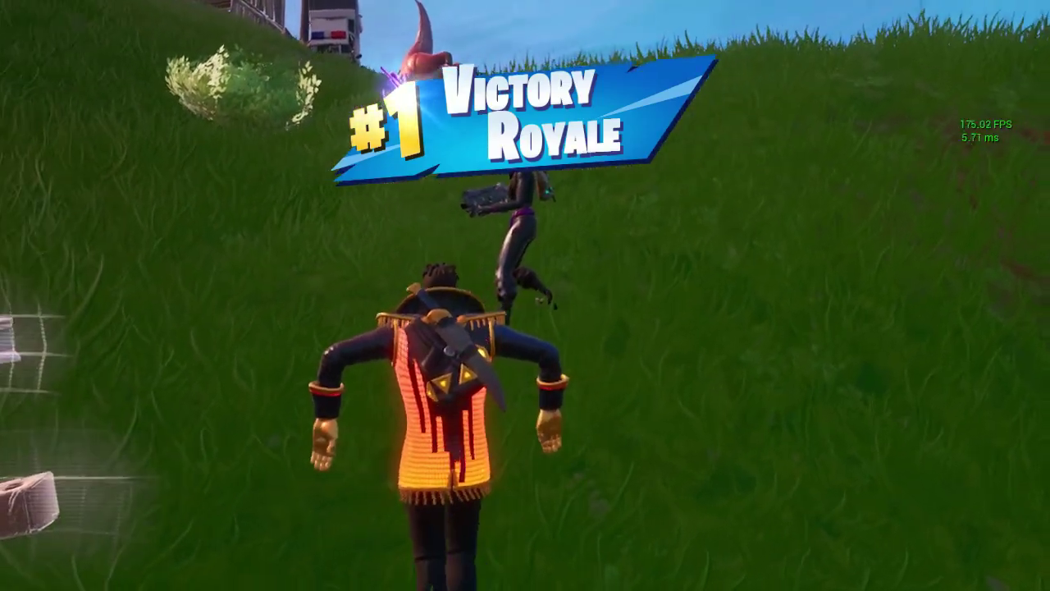
{"action": "key", "text": "w"}
{"action": "key", "text": "w"}
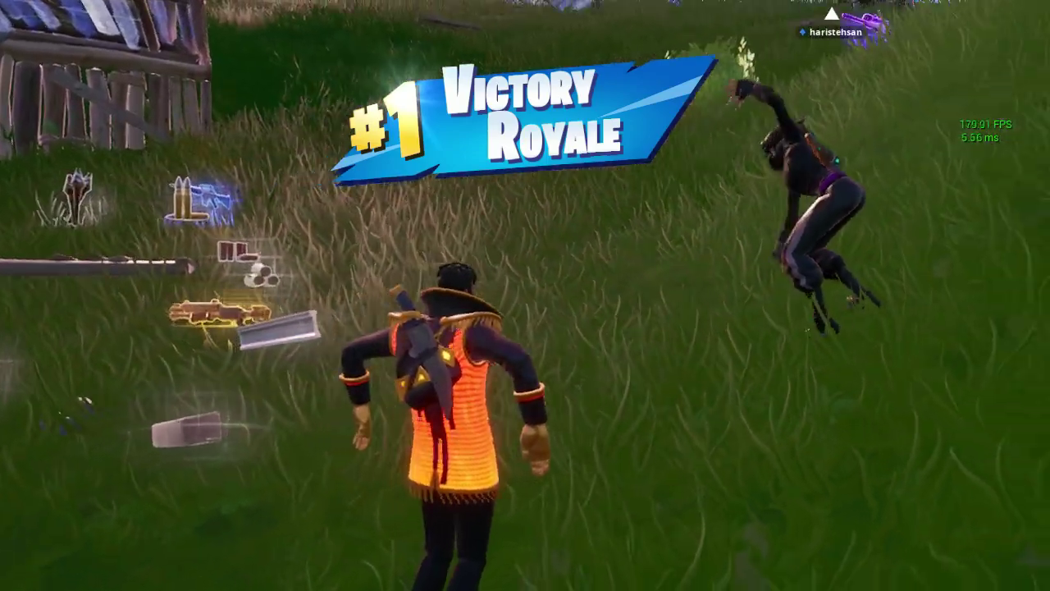